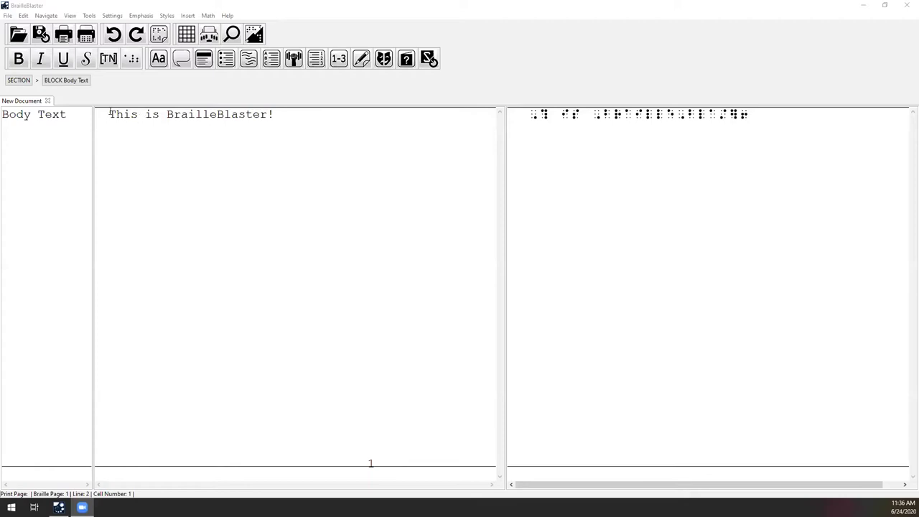
- Compare the print text of the first line with its braille translation
left_click_drag(109, 116, 280, 117)
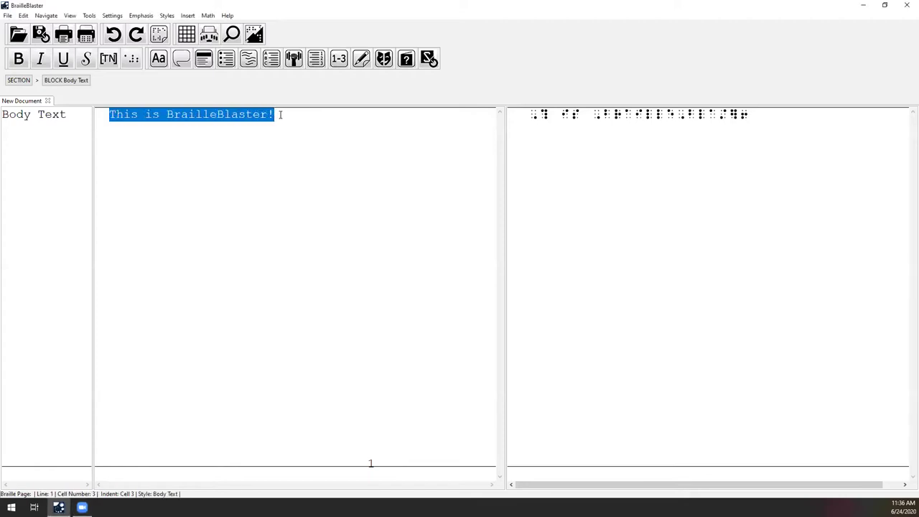
left_click(108, 117)
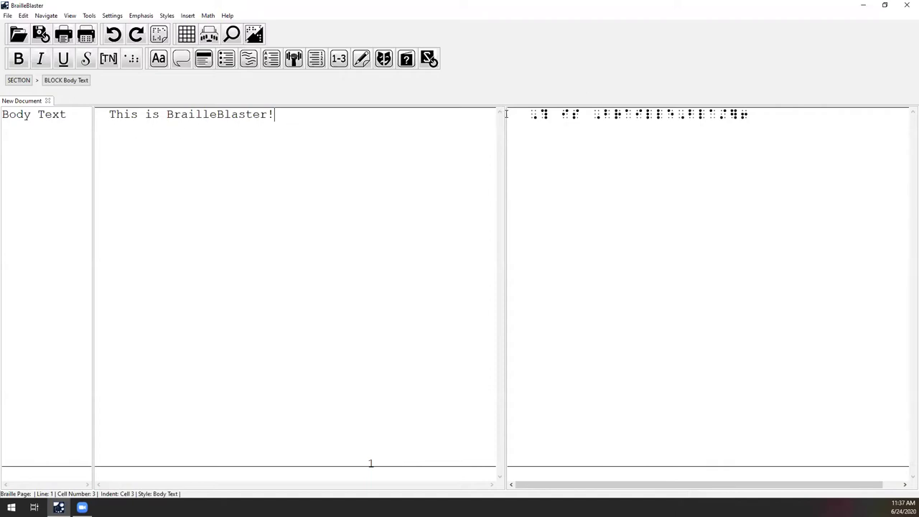
left_click_drag(531, 114, 770, 119)
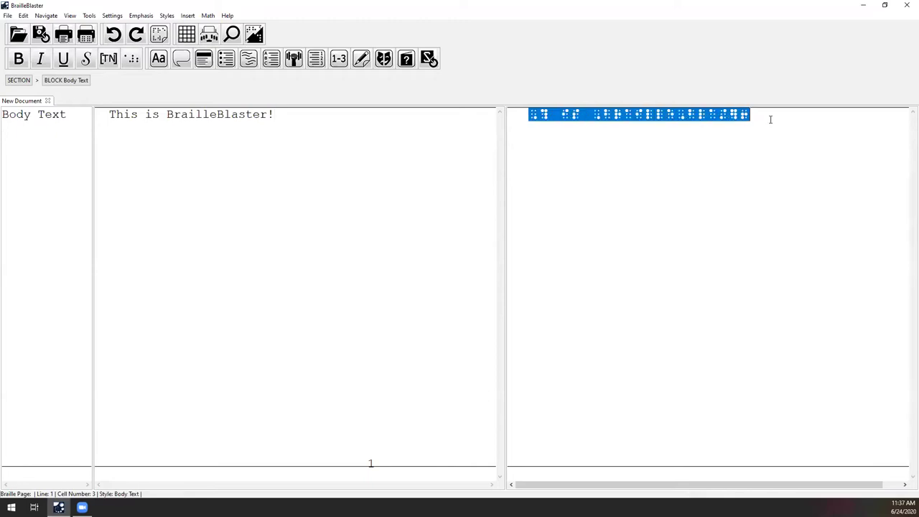
left_click(530, 118)
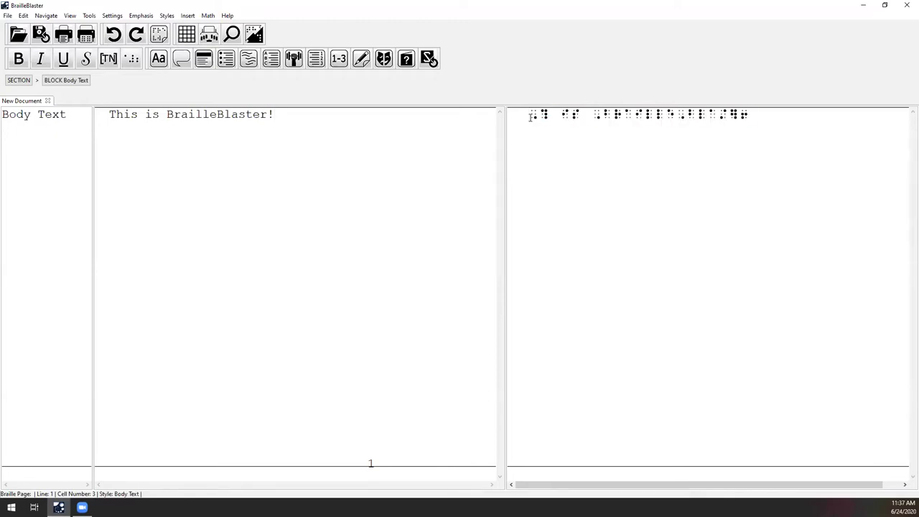
mouse_move(531, 118)
left_mouse_down()
mouse_move(761, 114)
mouse_move(535, 116)
left_mouse_up()
- Add a second paragraph reading "This is a longer item and I am just going to keep typing and typing and typing."
left_click(134, 133)
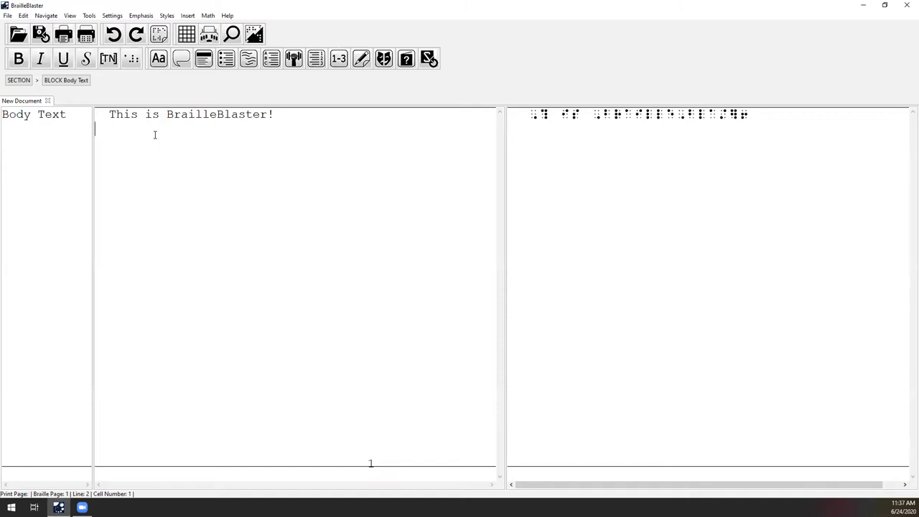
type("This is a longer item")
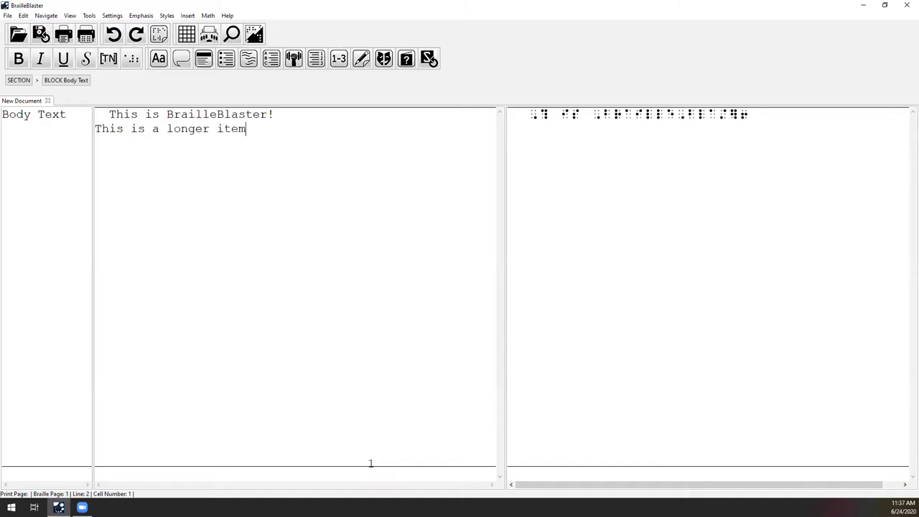
type(" and I am just going to keep typi")
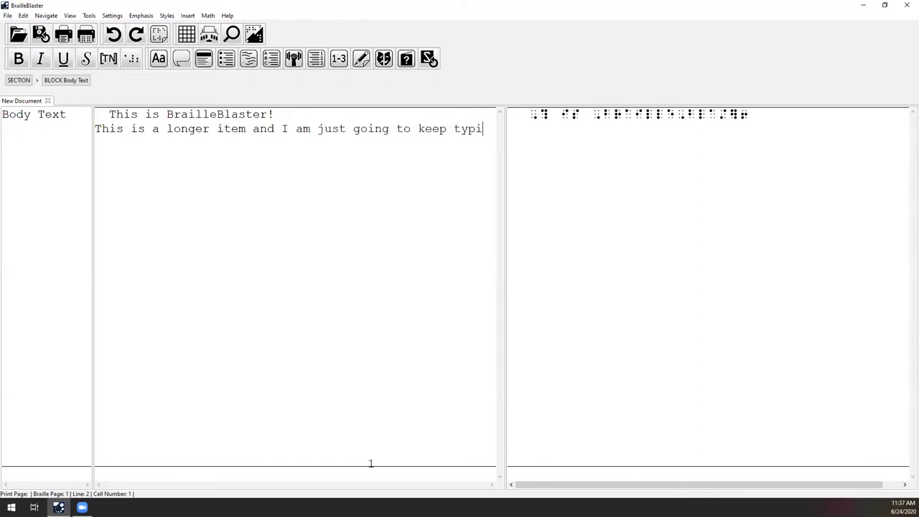
type("ng and typing and ")
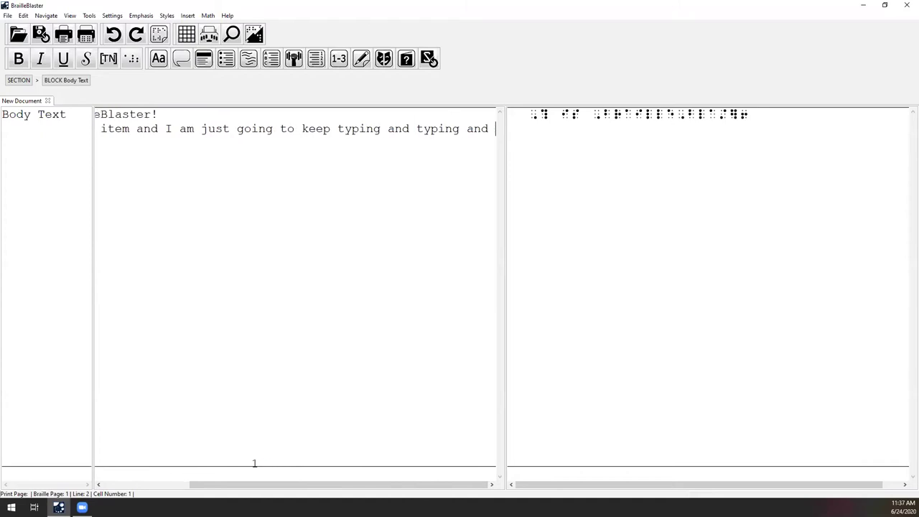
type("typing.")
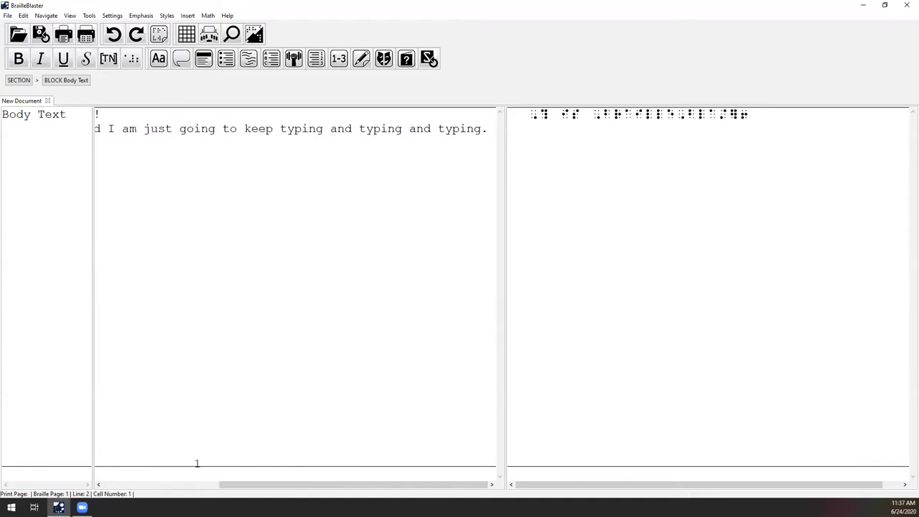
key("BackSpace")
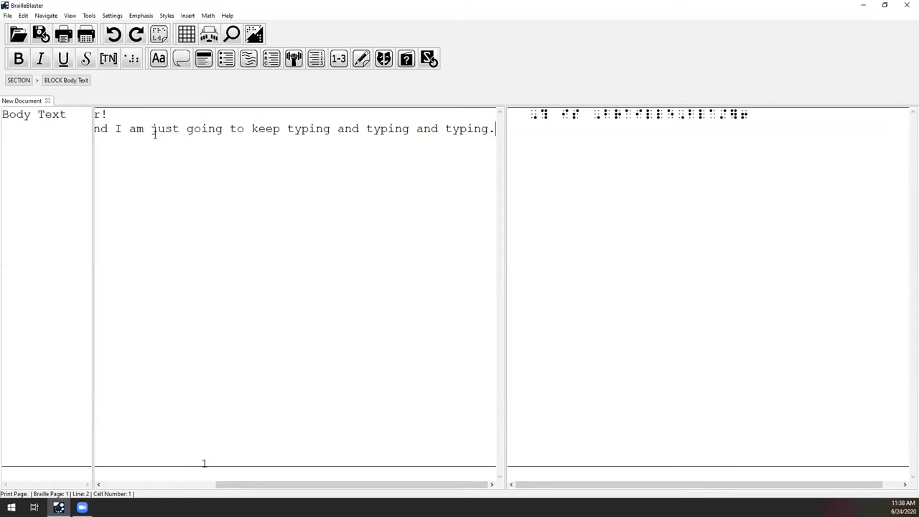
key("Return")
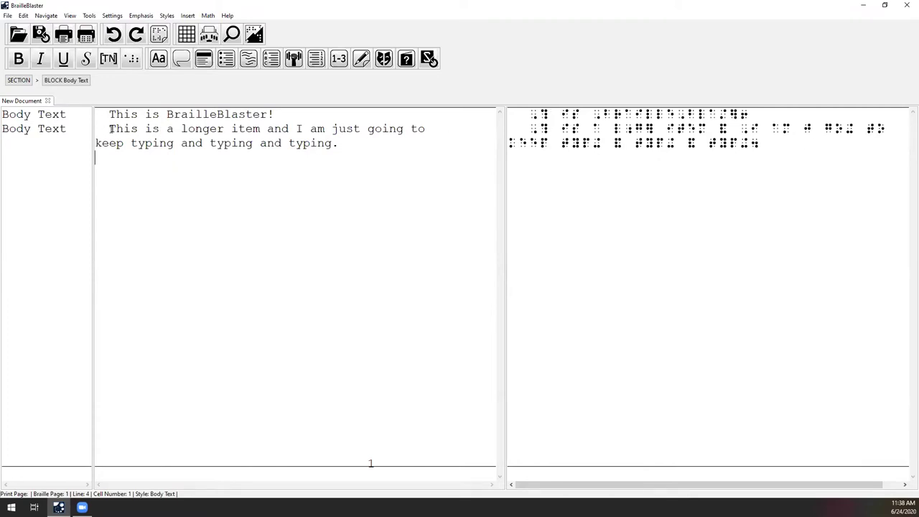
- Examine how the longer paragraph wraps in print and braille, and how the surrounding body text is laid out
left_click_drag(111, 129, 431, 130)
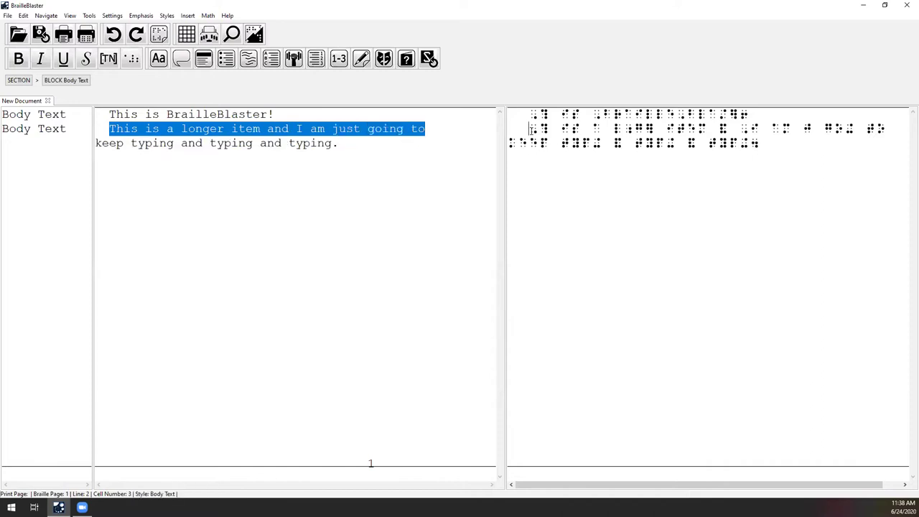
left_click_drag(530, 129, 510, 127)
left_click(126, 128)
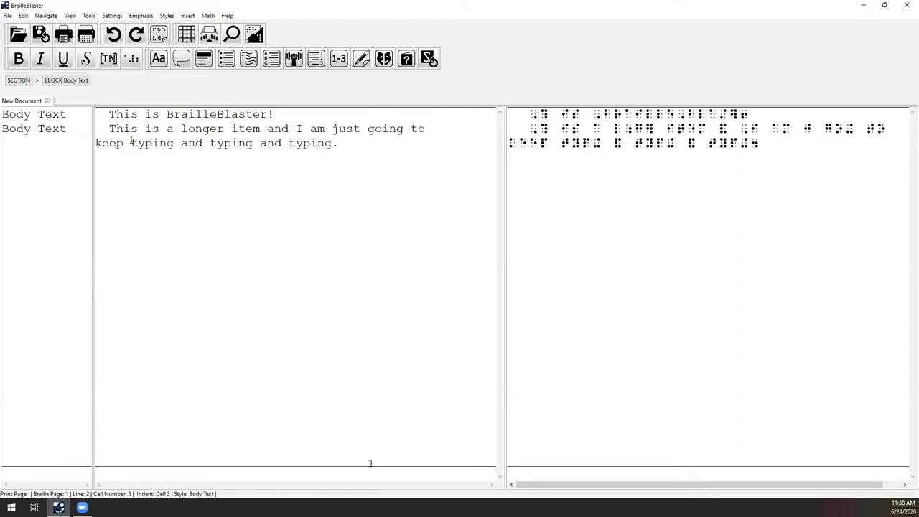
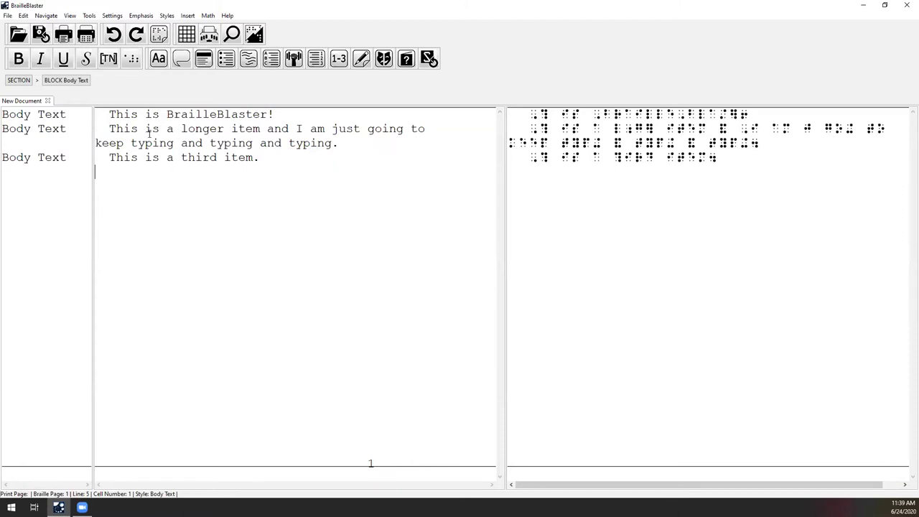
left_click(151, 129)
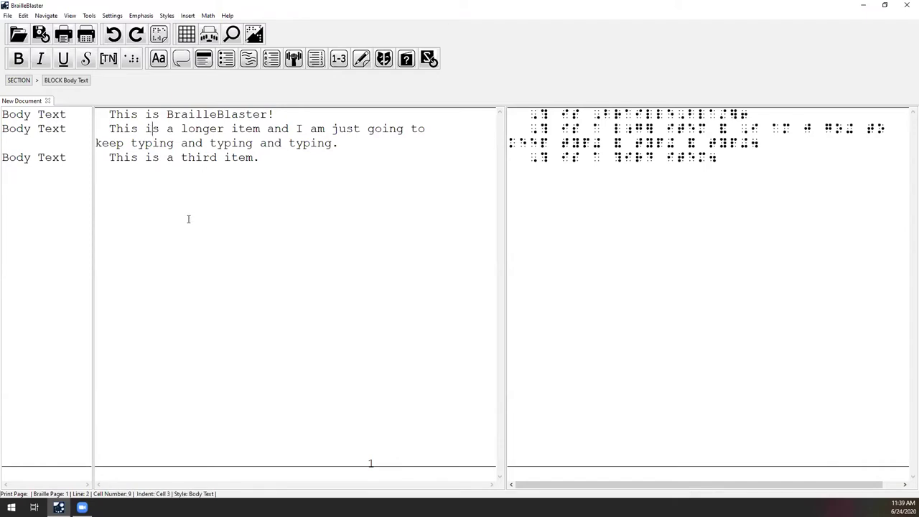
left_click(340, 143)
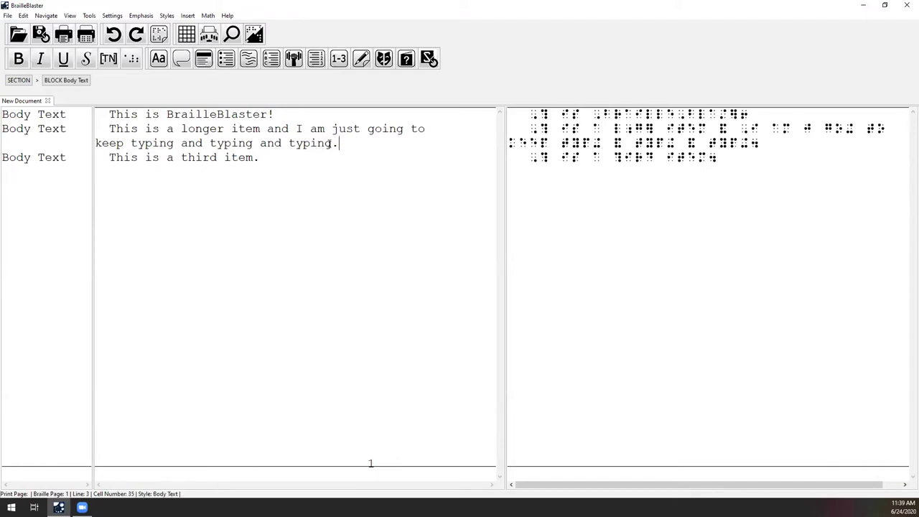
left_click_drag(340, 142, 75, 131)
left_click(214, 129)
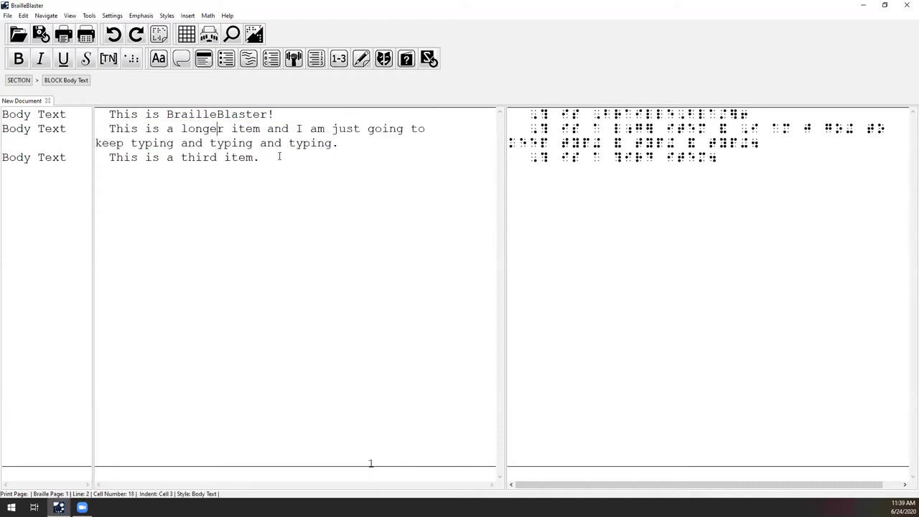
left_click_drag(260, 157, 67, 114)
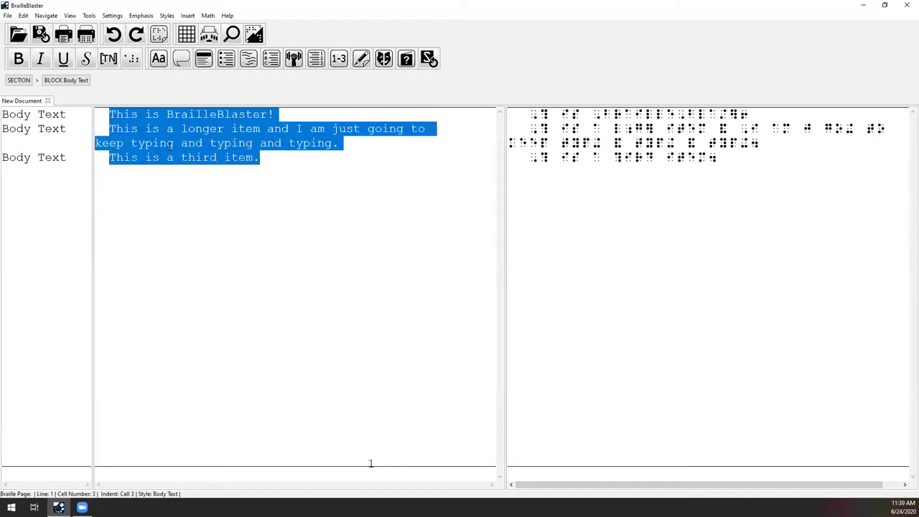
- Apply the one-level list style L1-3 to the longer second paragraph
left_click(174, 144)
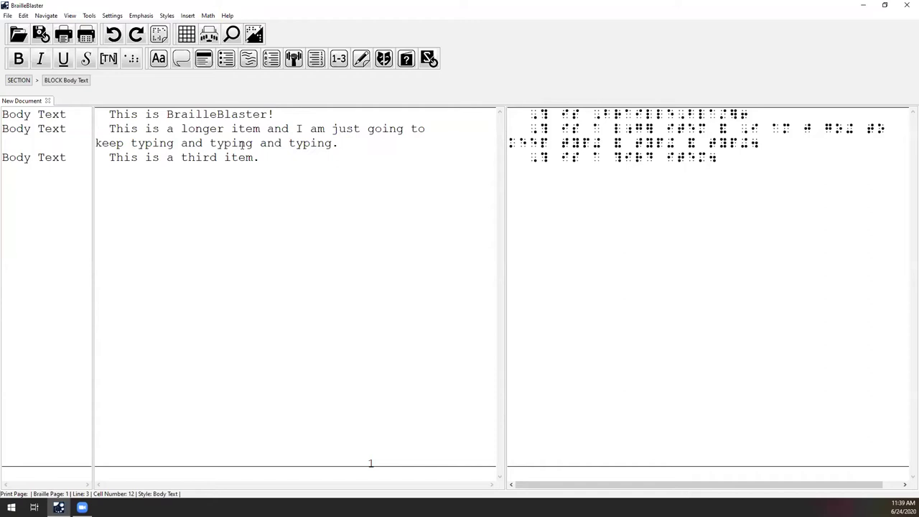
left_click(164, 17)
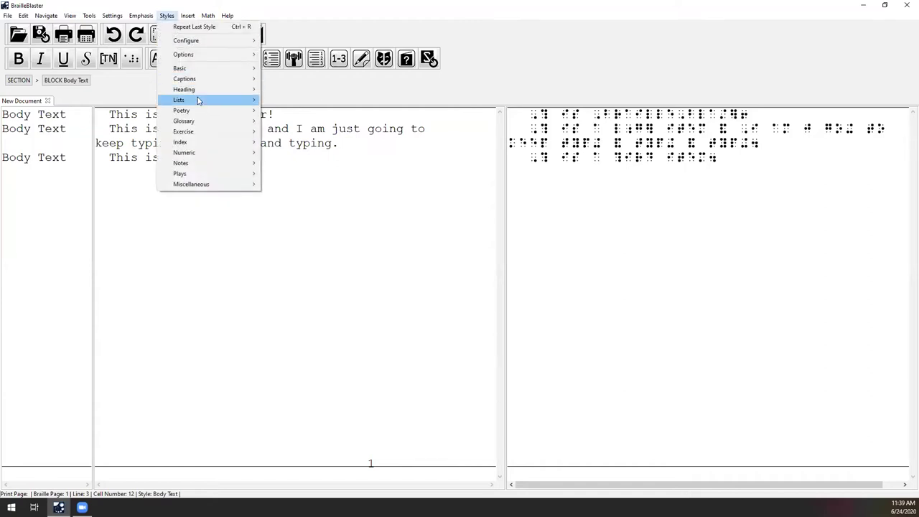
mouse_move(182, 101)
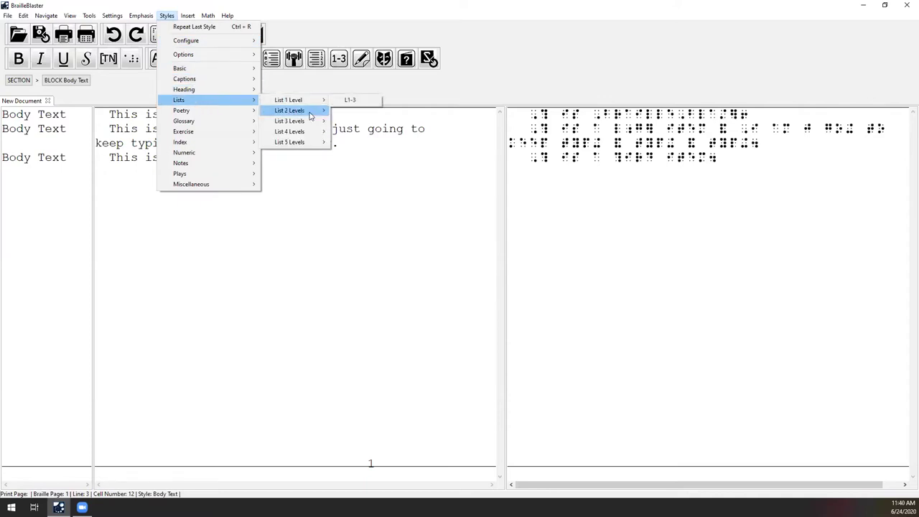
mouse_move(305, 123)
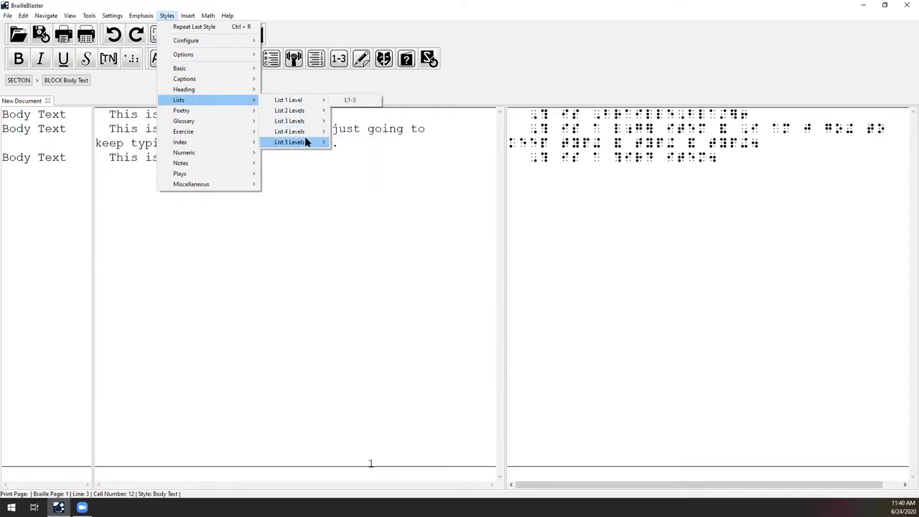
mouse_move(298, 103)
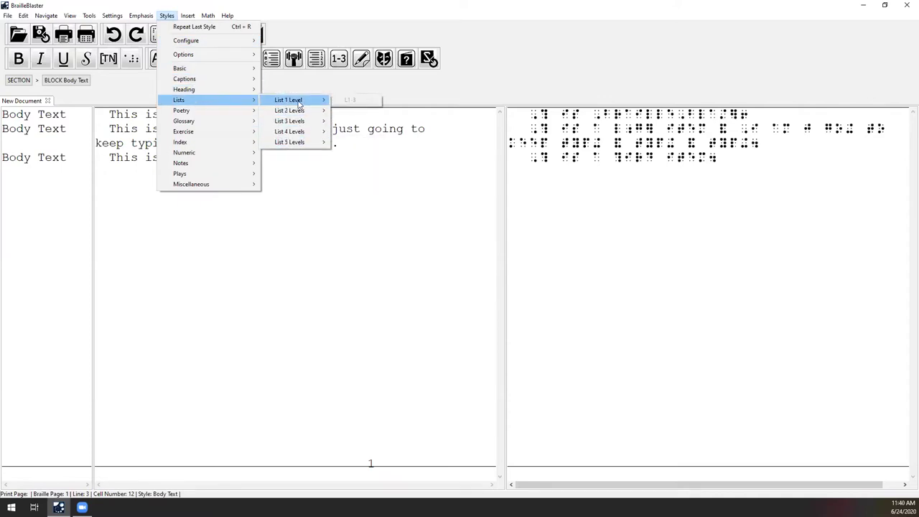
left_click(352, 100)
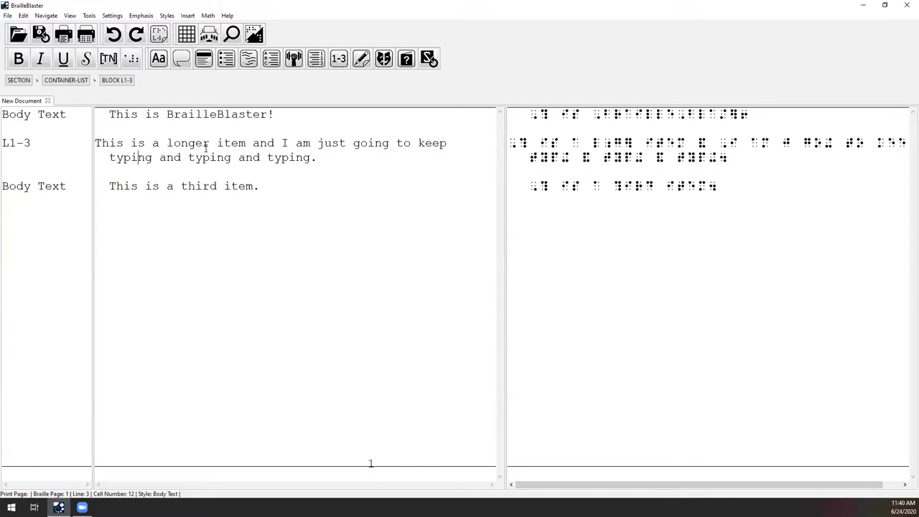
- Examine the style labels shown beside the first line and the longer list item
left_click(32, 142)
double_click(12, 142)
left_click(33, 143)
double_click(12, 142)
left_click_drag(16, 143, 32, 140)
left_click(32, 141)
left_click_drag(67, 115, 15, 115)
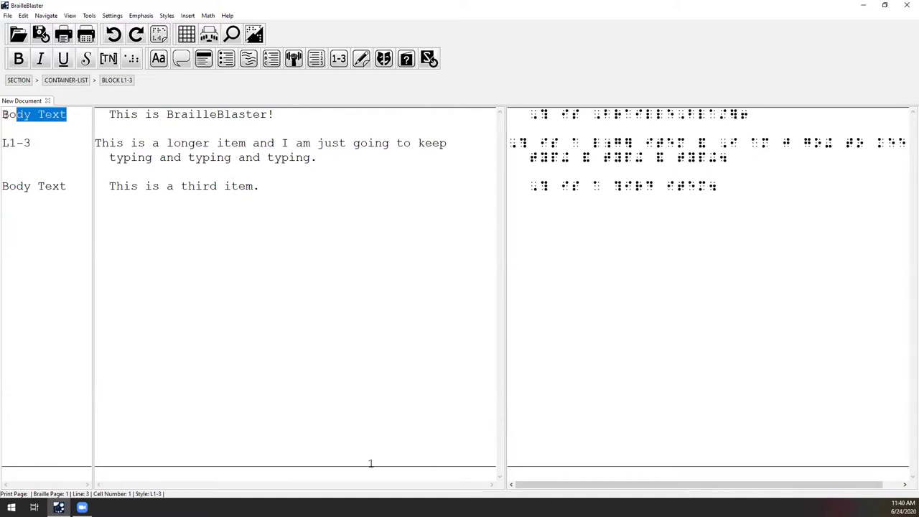
left_click(58, 115)
double_click(54, 115)
left_click(54, 115)
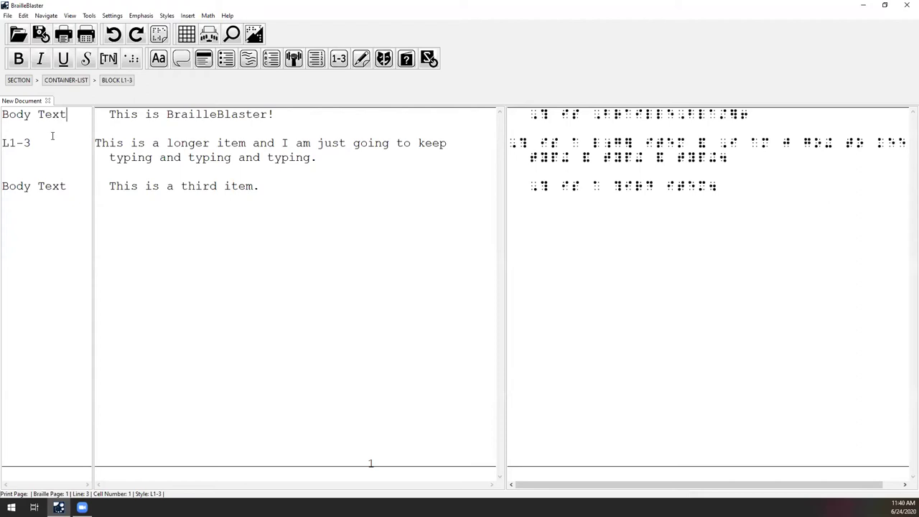
double_click(32, 143)
left_click(36, 142)
- Examine the list item's first-line and runover positions and the blank lines above and below it
left_click(95, 144)
left_click(526, 157)
left_click(95, 143)
left_click(169, 143)
left_click(156, 127)
left_click(154, 170)
left_click(149, 127)
left_click(139, 169)
- Apply the L1-3 list style to "This is a third item." by repeating the last style
left_click(138, 186)
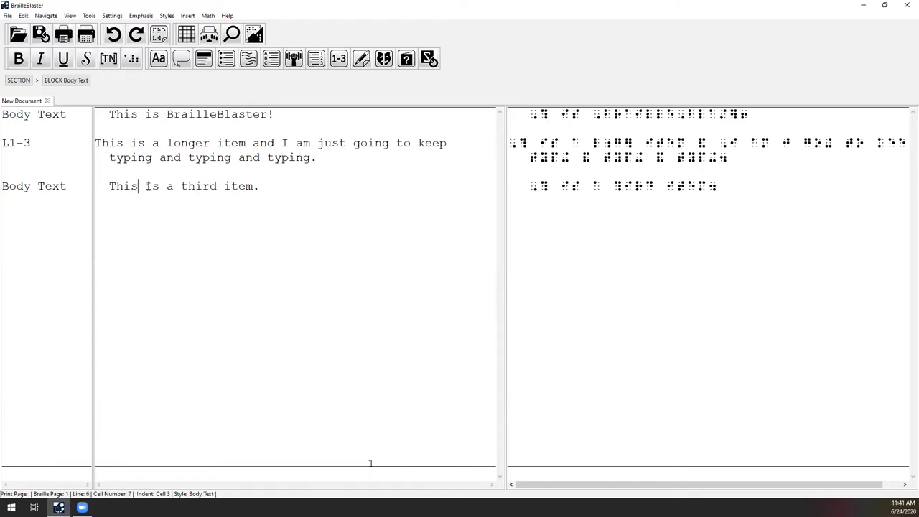
left_click(165, 15)
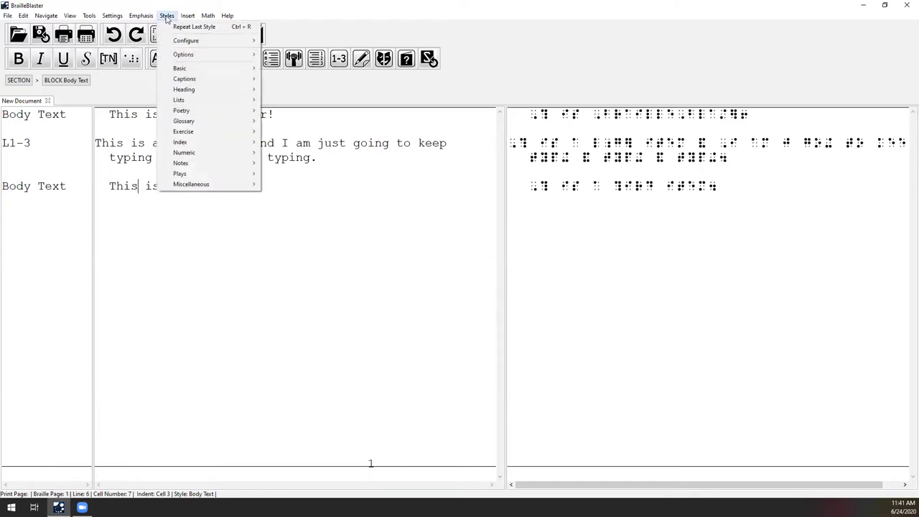
mouse_move(204, 102)
mouse_move(294, 102)
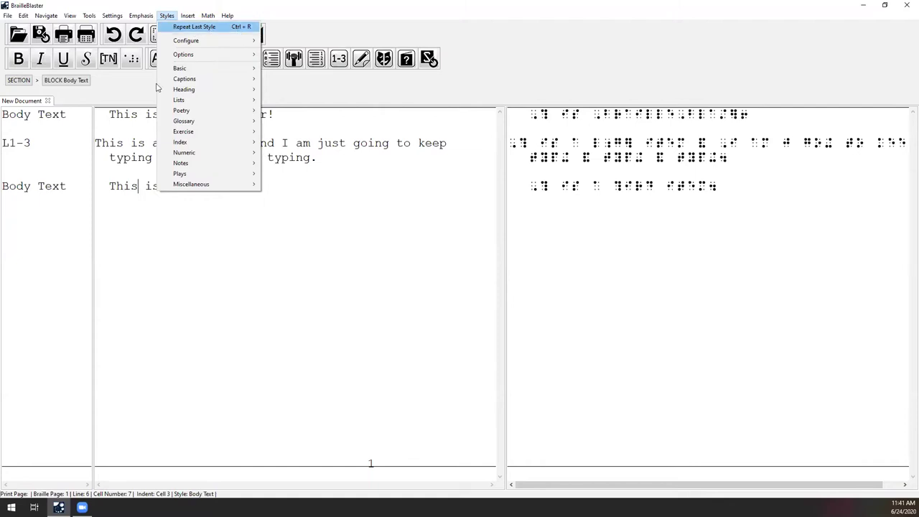
left_click(132, 186)
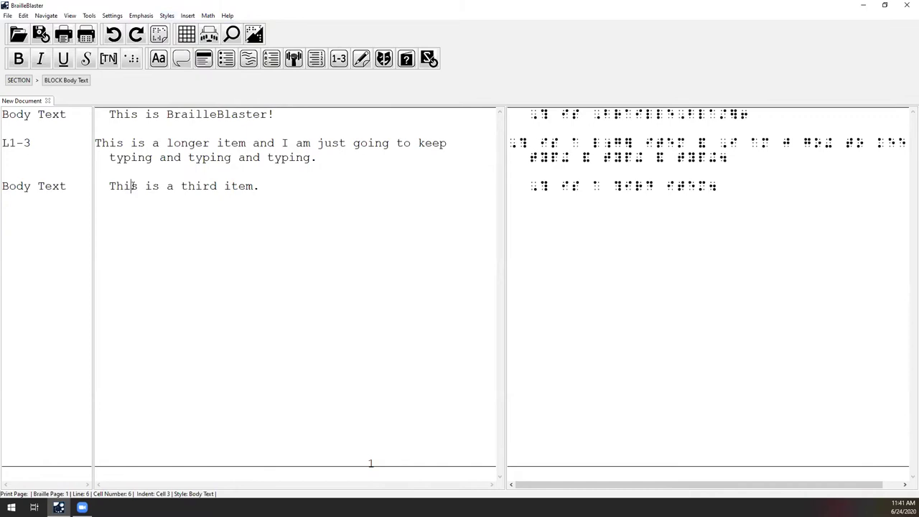
key("F4")
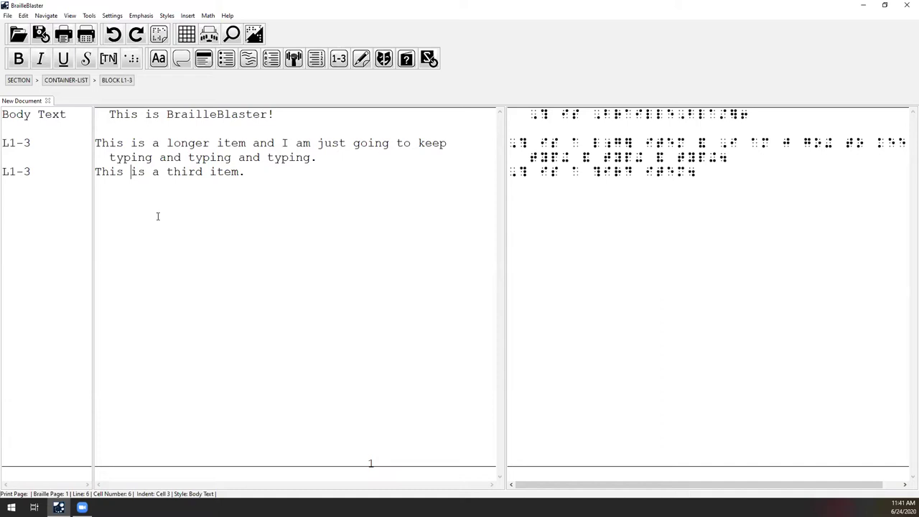
- Apply the Cell 5 Heading style to the first line, "This is BrailleBlaster!"
left_click(160, 144)
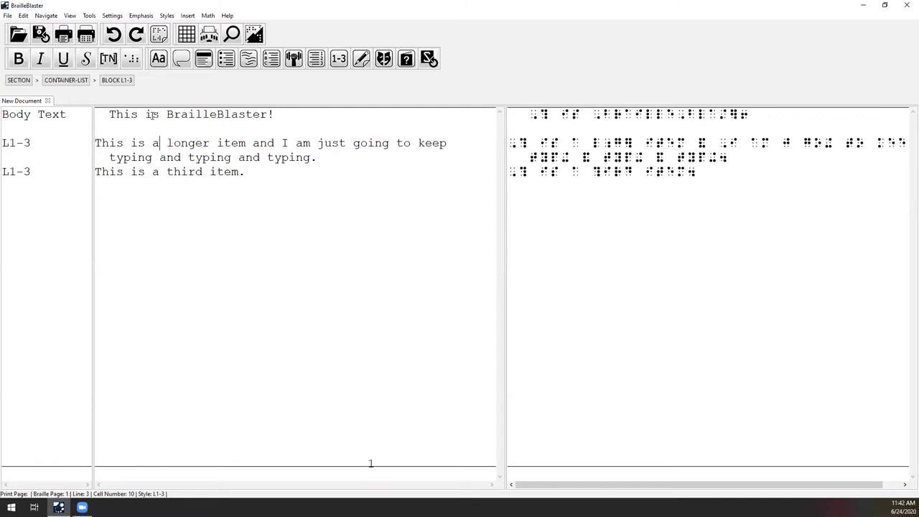
left_click(152, 114)
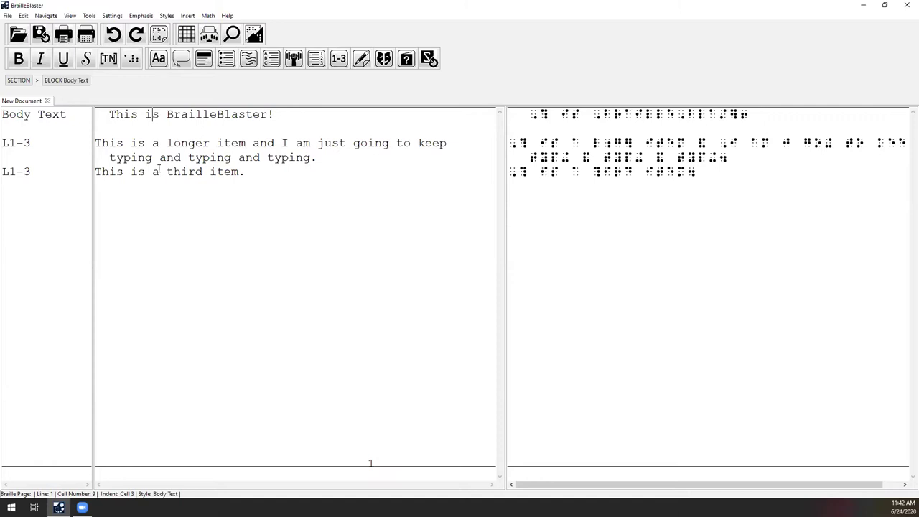
left_click(180, 115)
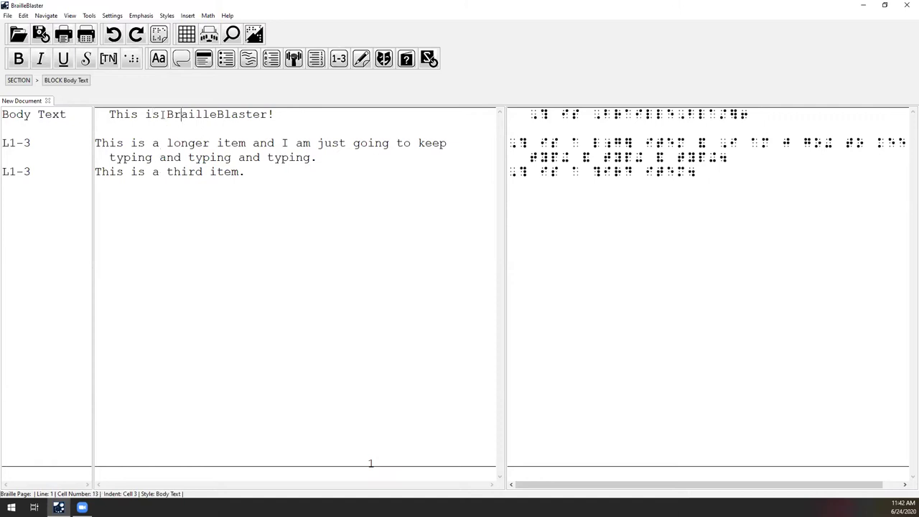
left_click(168, 15)
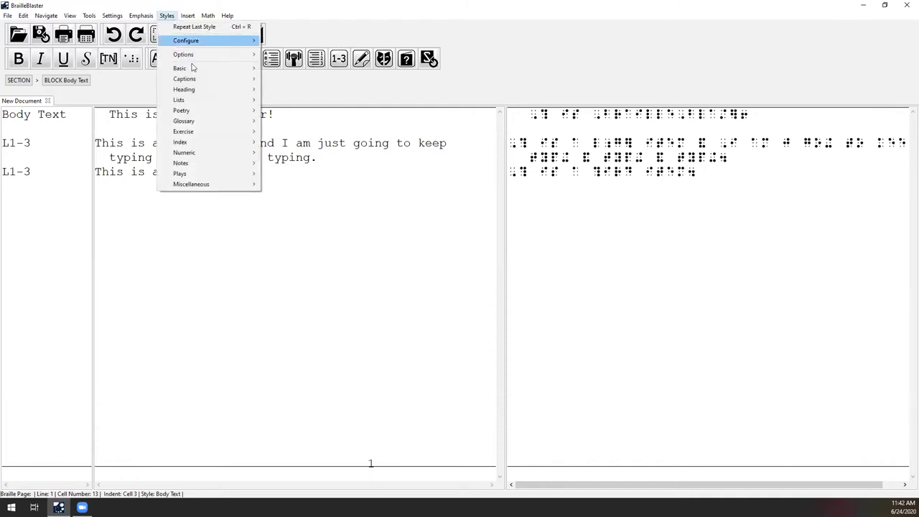
mouse_move(191, 92)
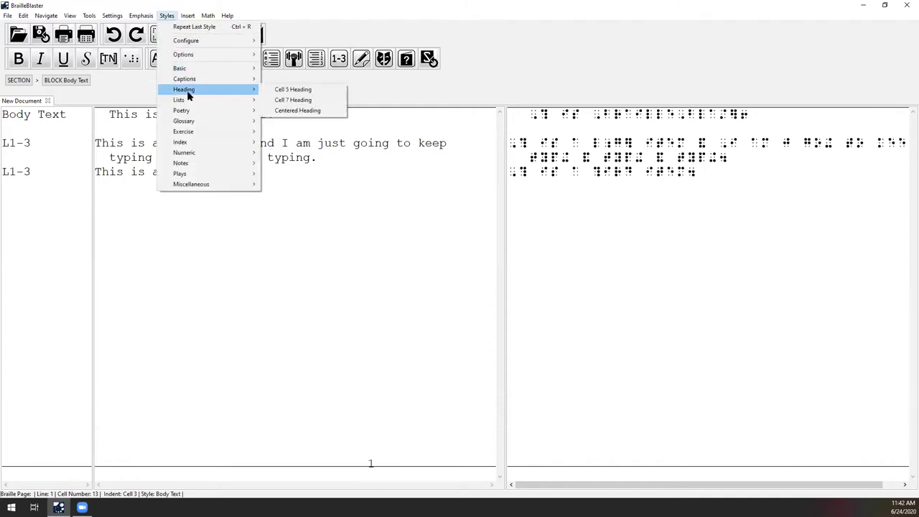
left_click(301, 93)
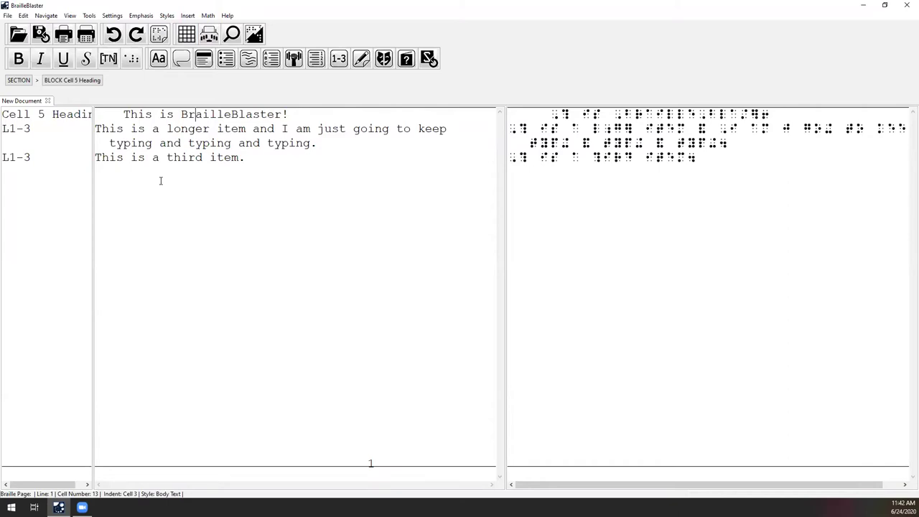
- Insert a blank line after the heading and remove it again
left_click(312, 109)
key("Return")
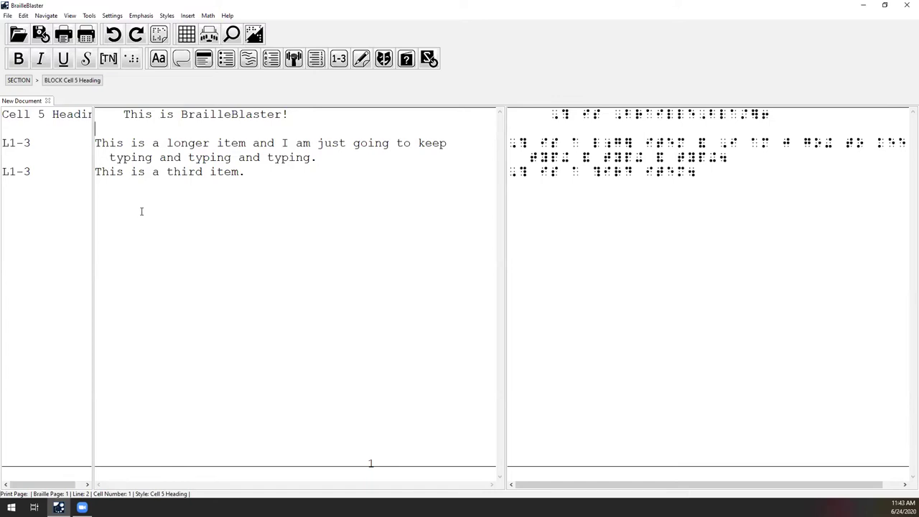
key("BackSpace")
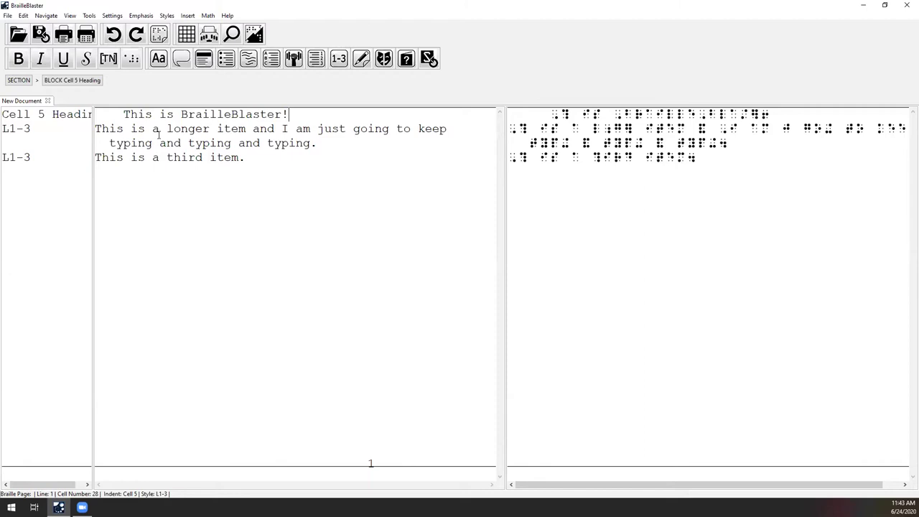
- Make "BrailleBlaster!" in the heading bold and underline "typing and typing and typing." in the longer list item
left_click_drag(168, 128, 245, 129)
left_click_drag(181, 114, 289, 115)
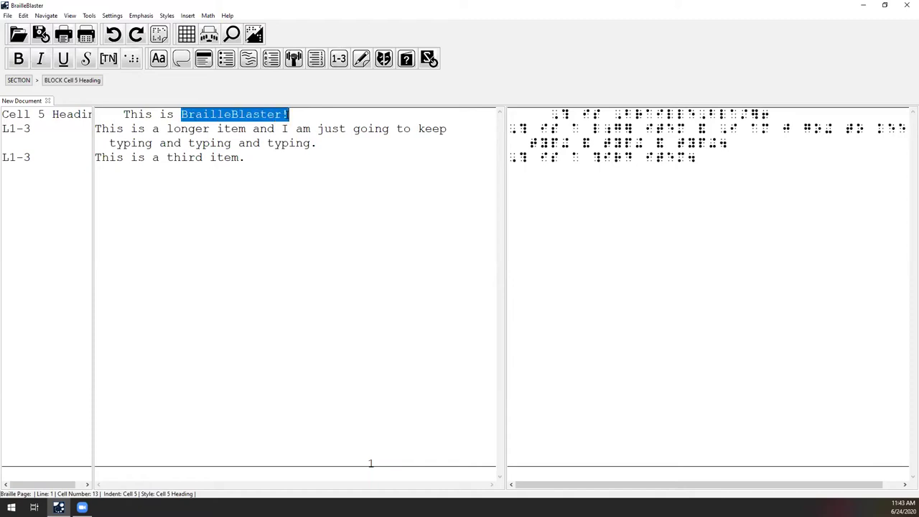
left_click(141, 15)
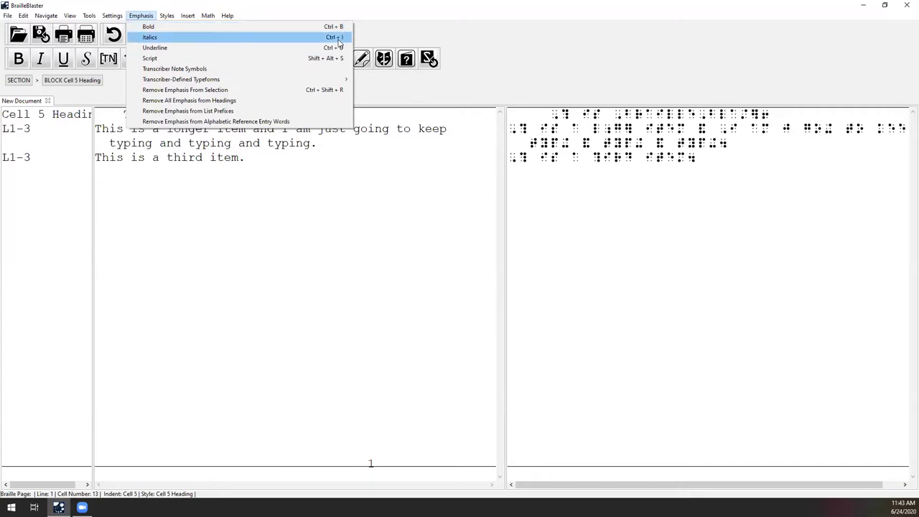
left_click(131, 143)
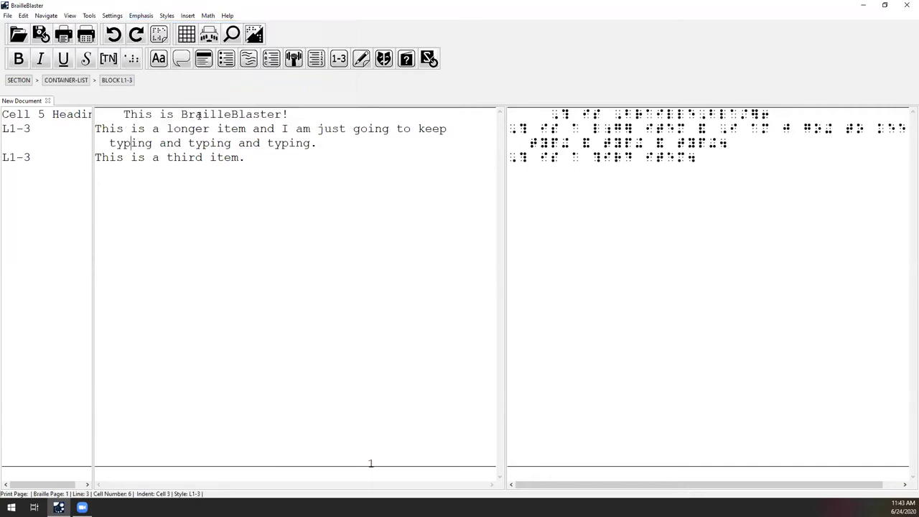
left_click_drag(181, 114, 298, 114)
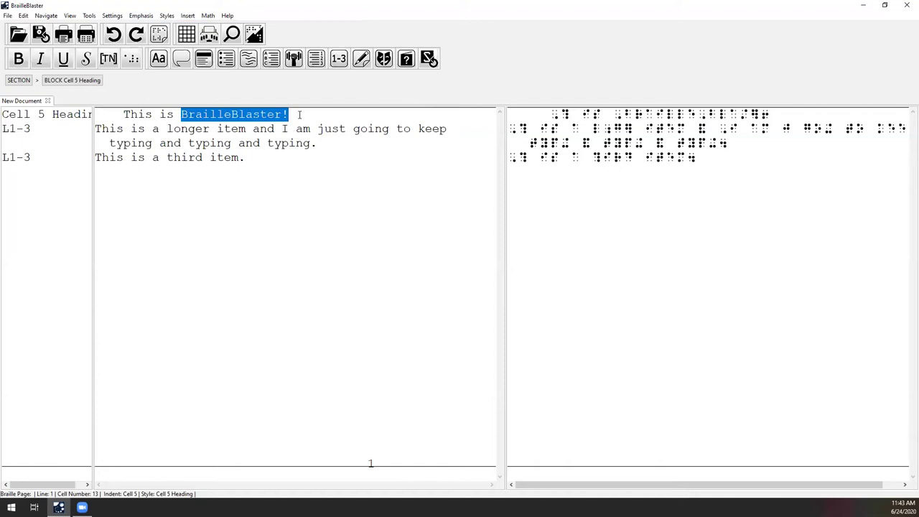
key("ctrl+b")
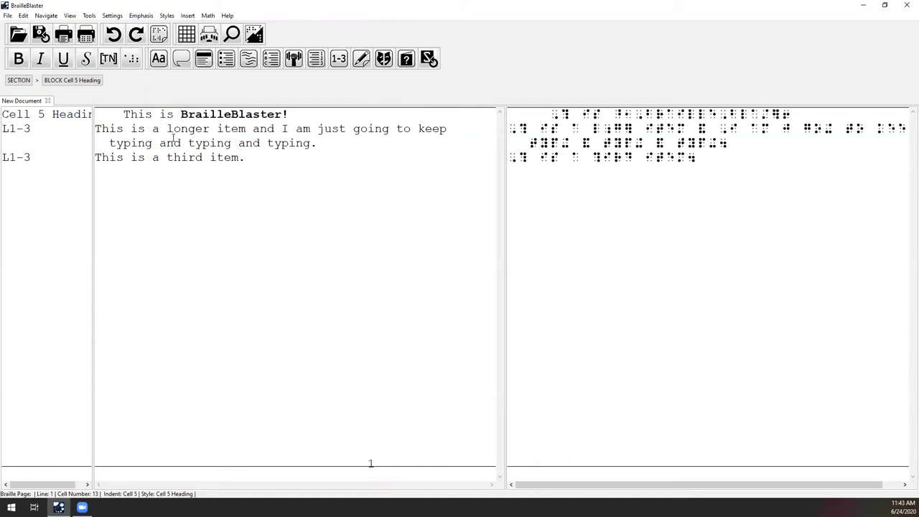
left_click_drag(317, 145, 109, 146)
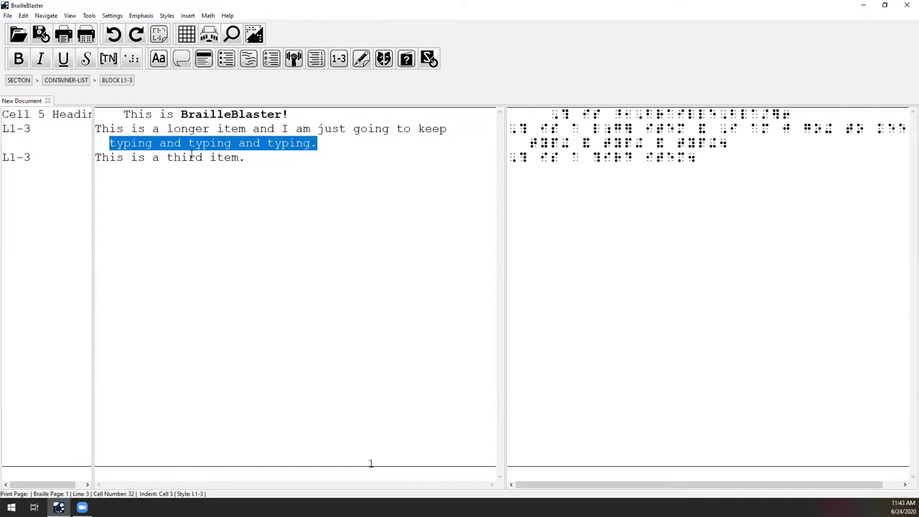
key("ctrl+u")
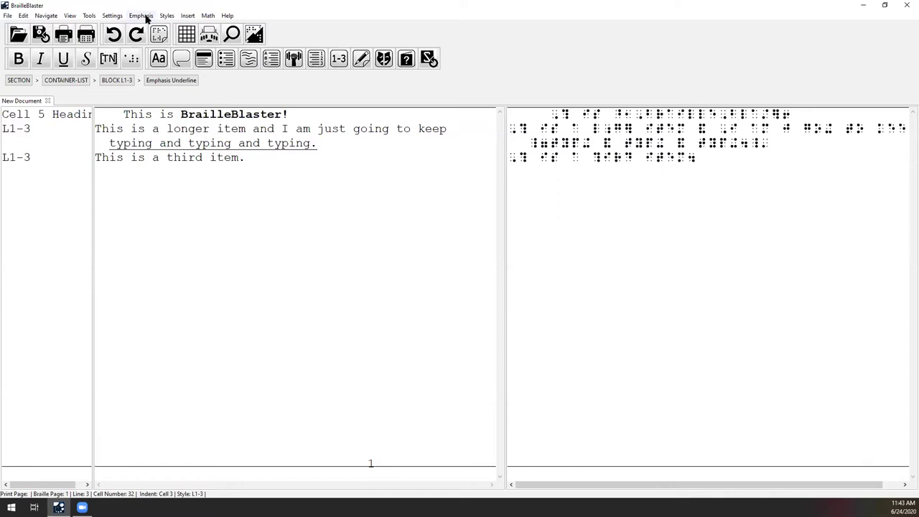
- Examine the transcriber-defined typeforms among the emphasis options
left_click(167, 15)
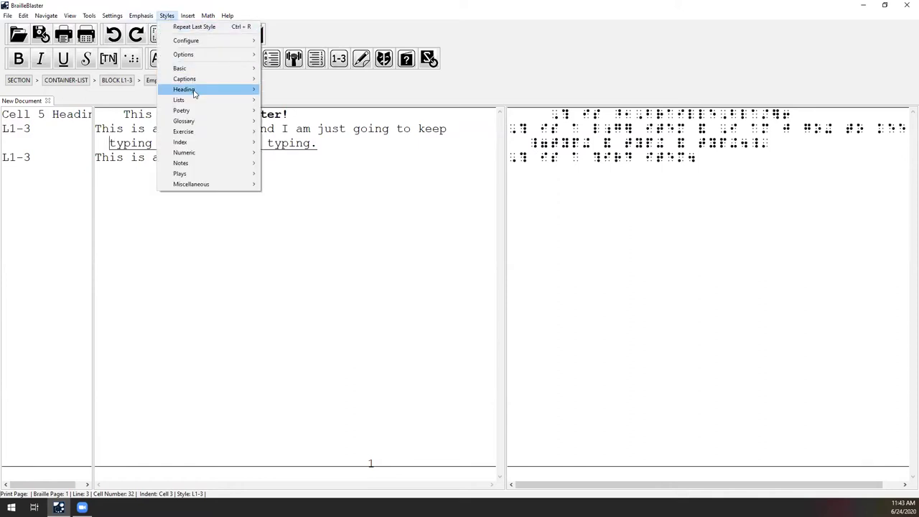
mouse_move(141, 15)
mouse_move(191, 81)
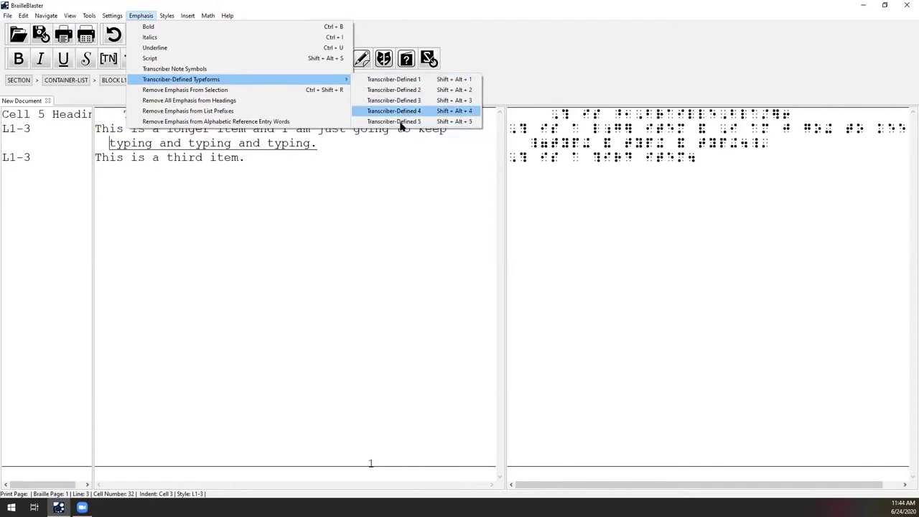
left_click(203, 158)
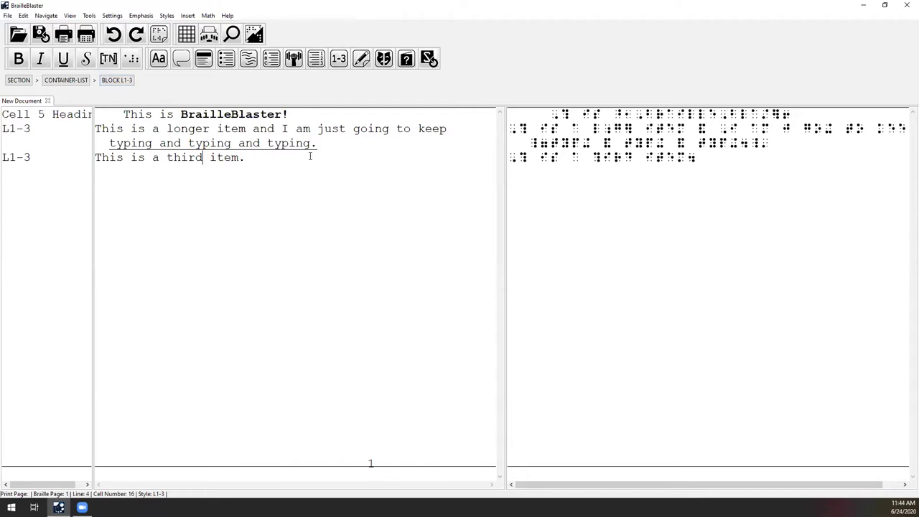
- Save the document as "Test file" in BB Archive (*.bbz) format in the Documents folder
left_click(8, 15)
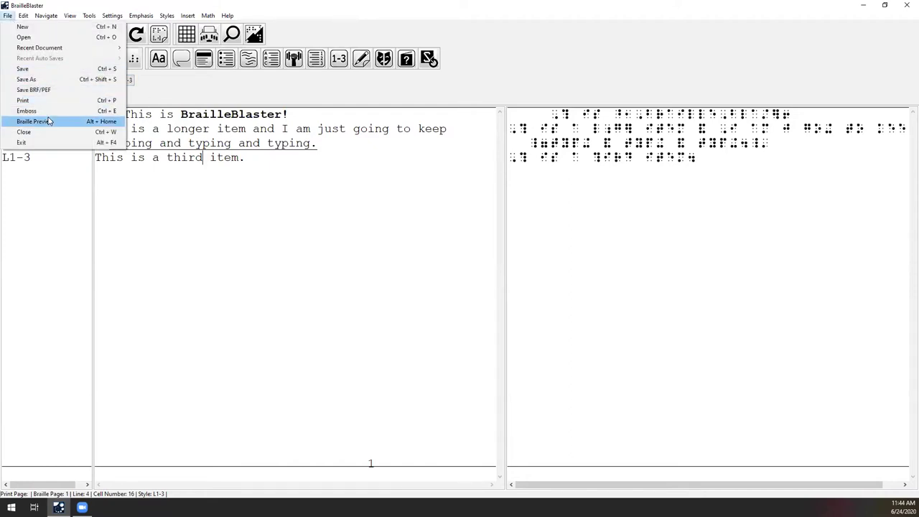
left_click(60, 80)
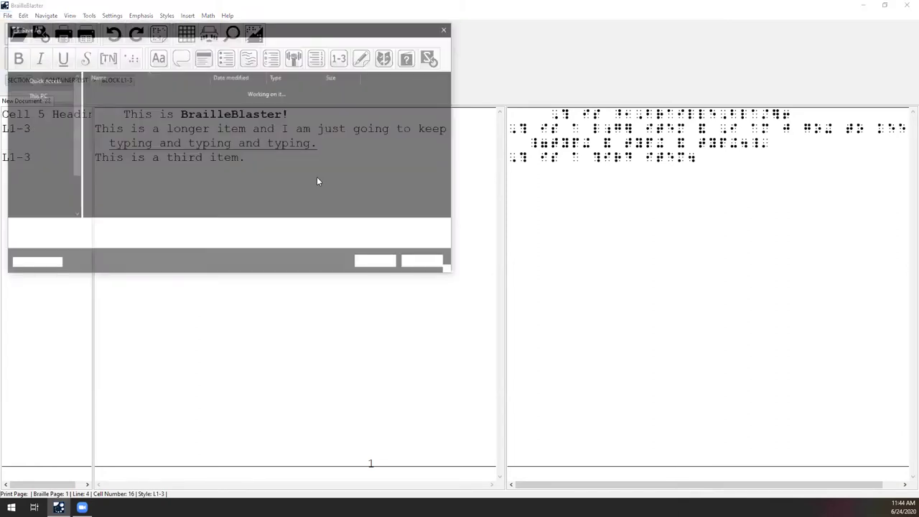
left_click(45, 114)
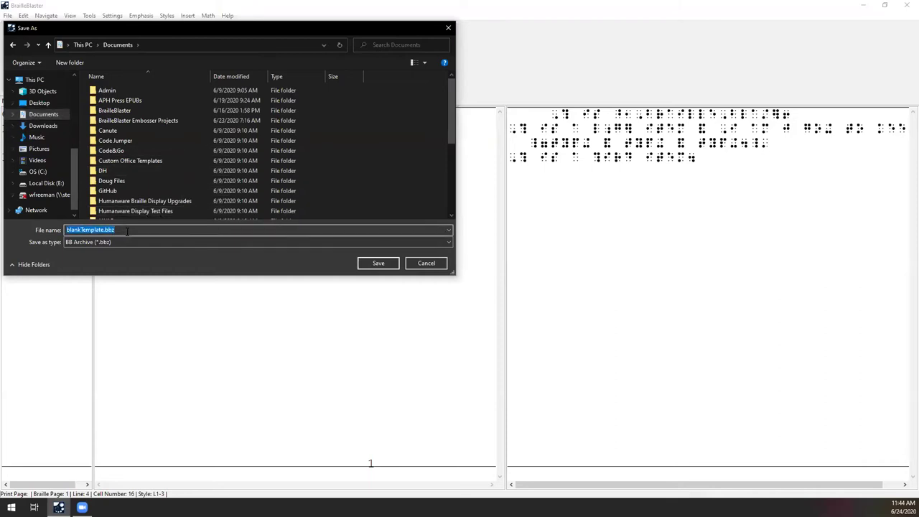
type("Test file")
key("Return")
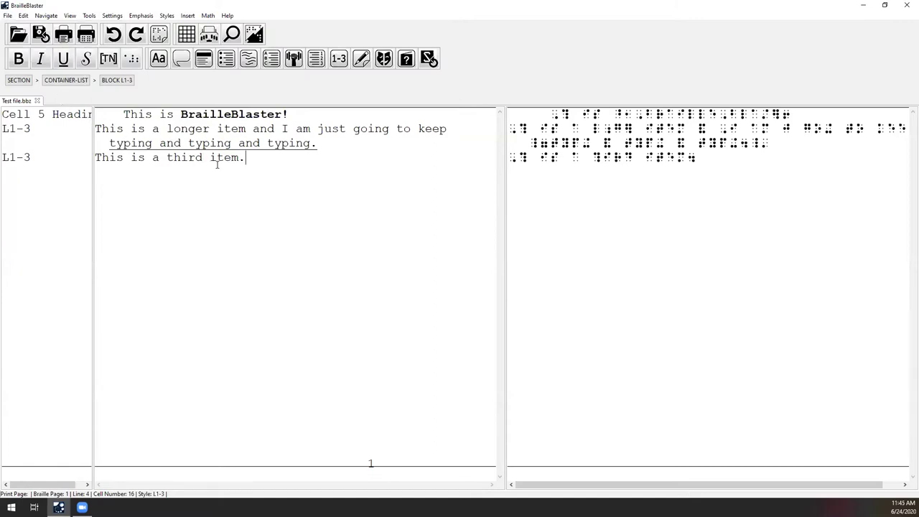
- Close the test file and open the recent document "Analyzing the Text.docx"
left_click(38, 101)
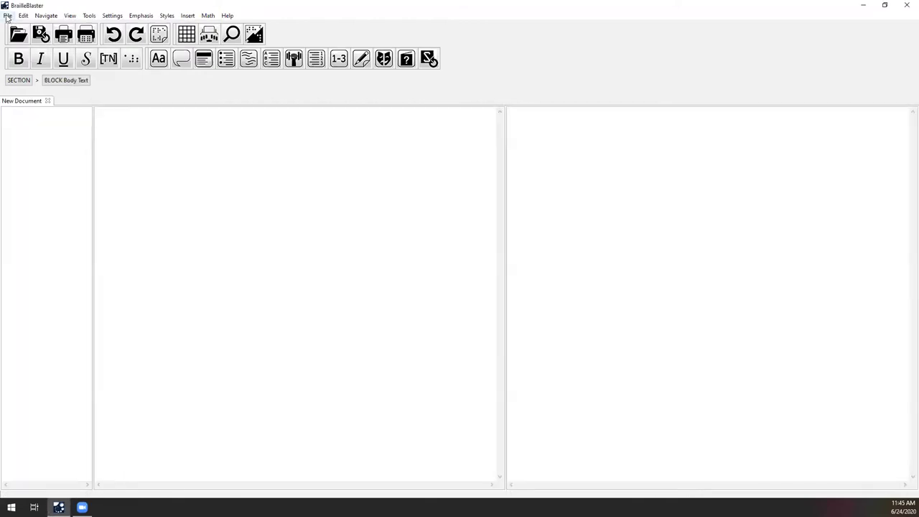
left_click(7, 15)
mouse_move(28, 49)
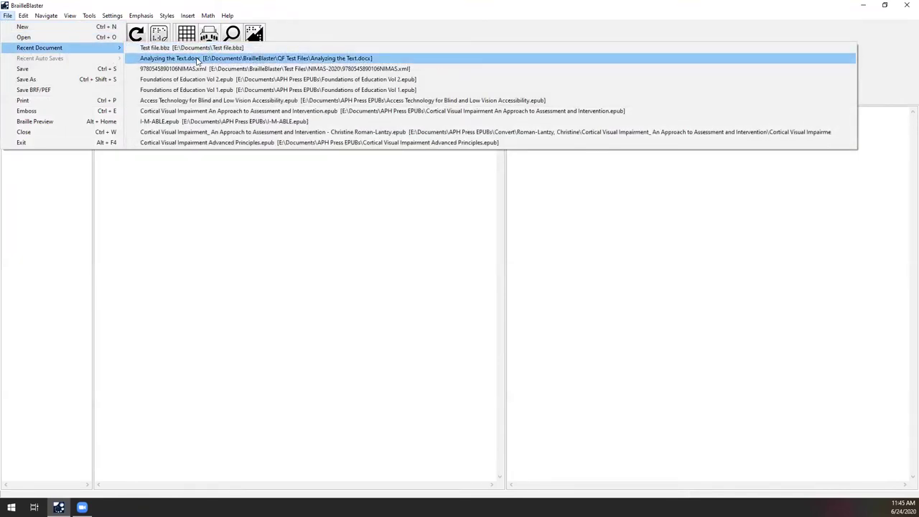
left_click(197, 60)
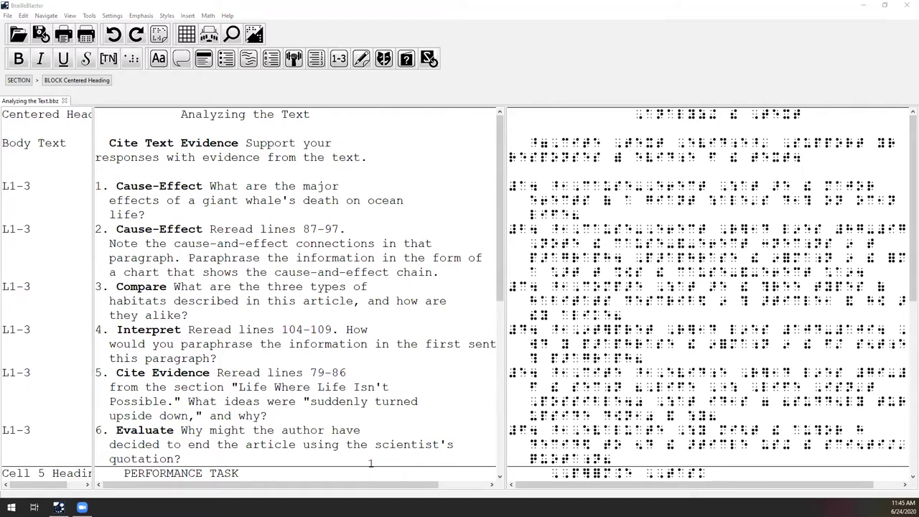
- Switch to "Analyzing the Text.docx" in Word and show it in Draft view
left_click(685, 14)
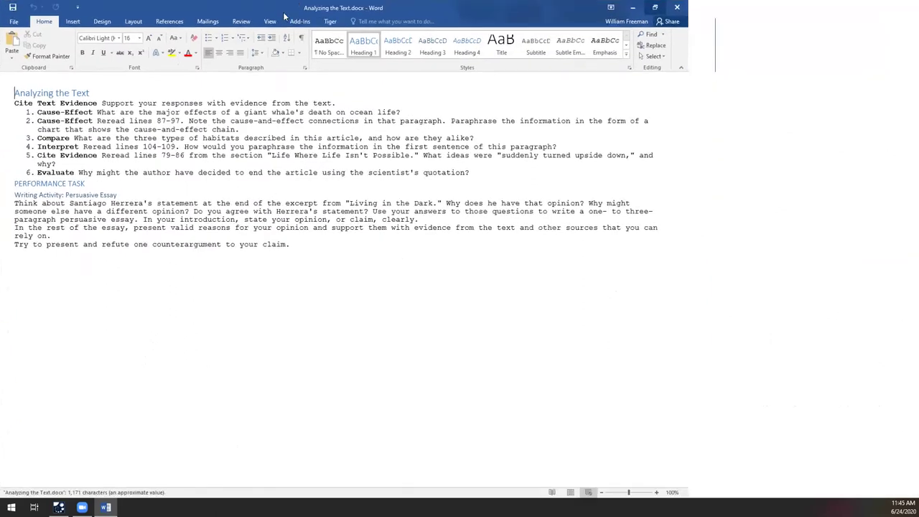
left_click(269, 21)
left_click(76, 44)
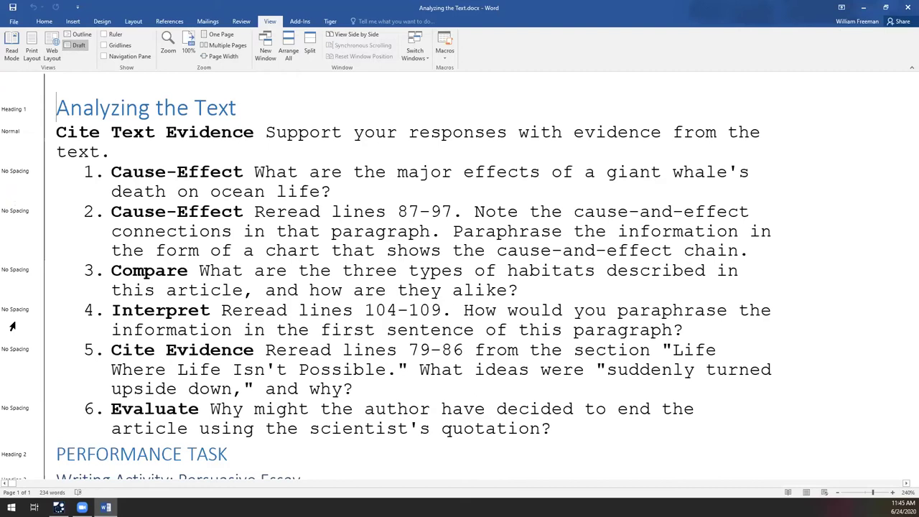
- Examine the Word styles of the title, the Cite Text Evidence paragraph, the numbered questions, and the Performance Task and Writing Activity headings
left_click(44, 22)
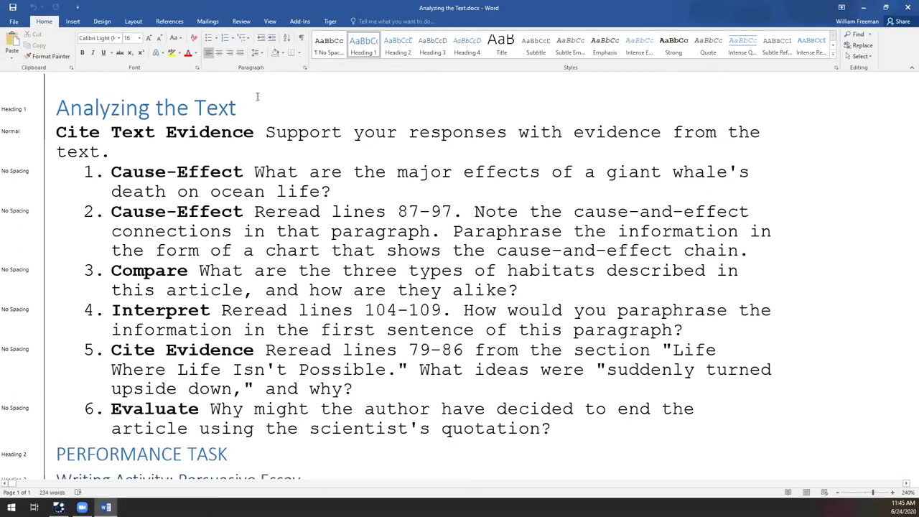
left_click_drag(109, 152, 59, 140)
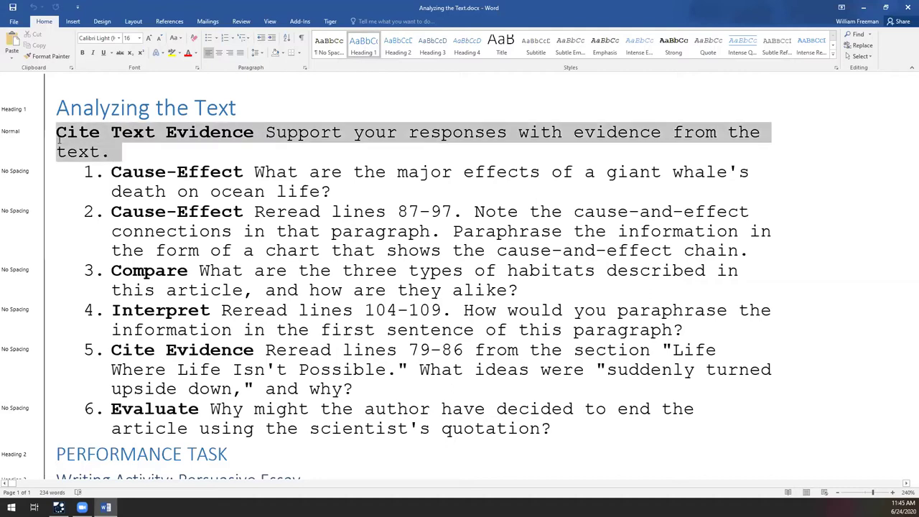
left_click(99, 138)
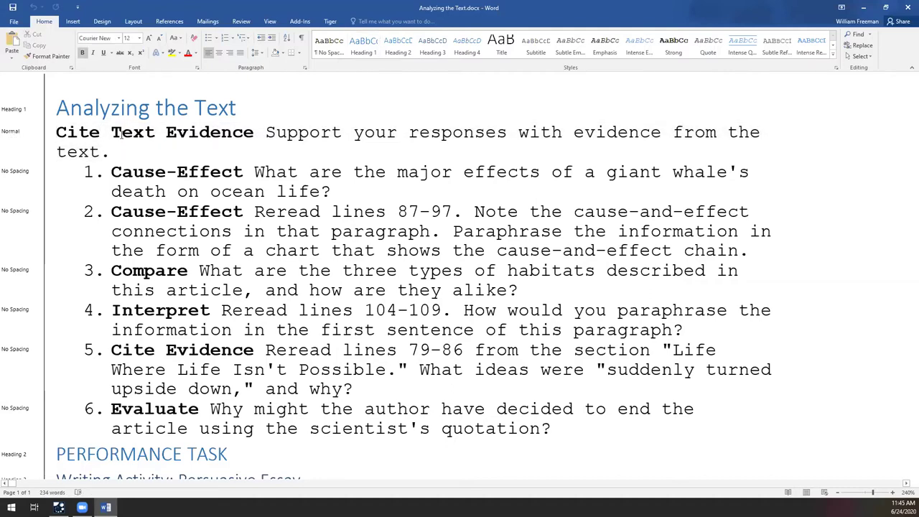
triple_click(68, 146)
left_click(52, 133)
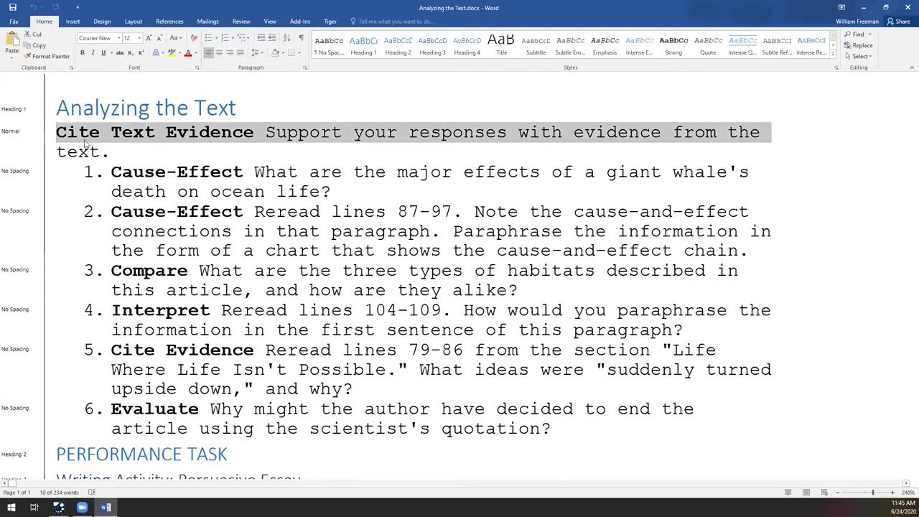
left_click(188, 132)
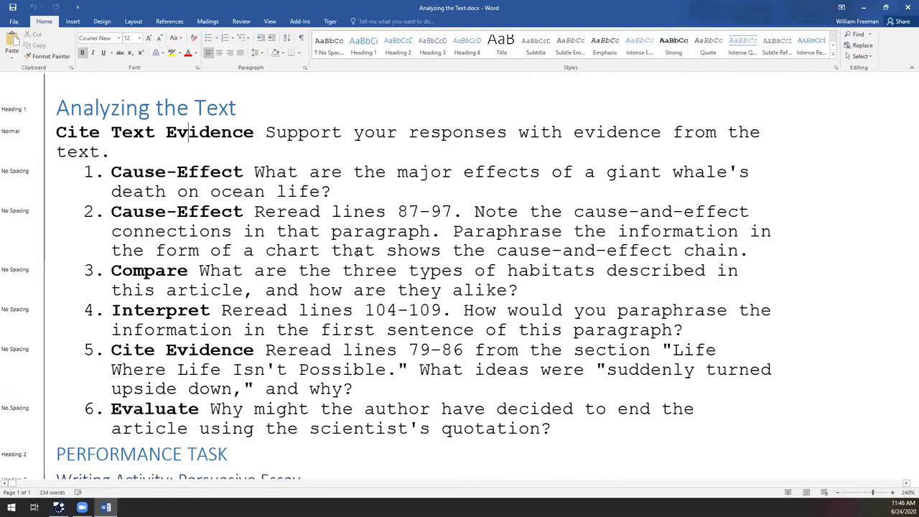
left_click_drag(560, 449, 171, 151)
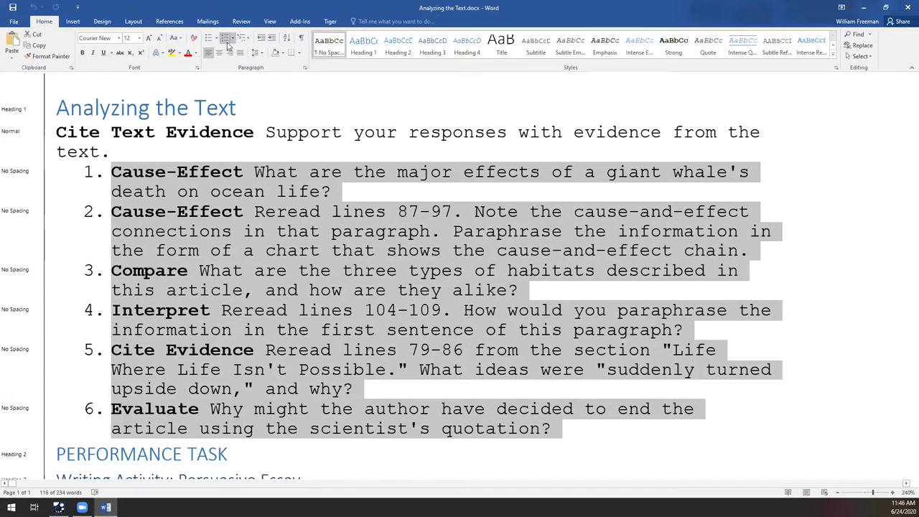
scroll(98, 249, "down", 5)
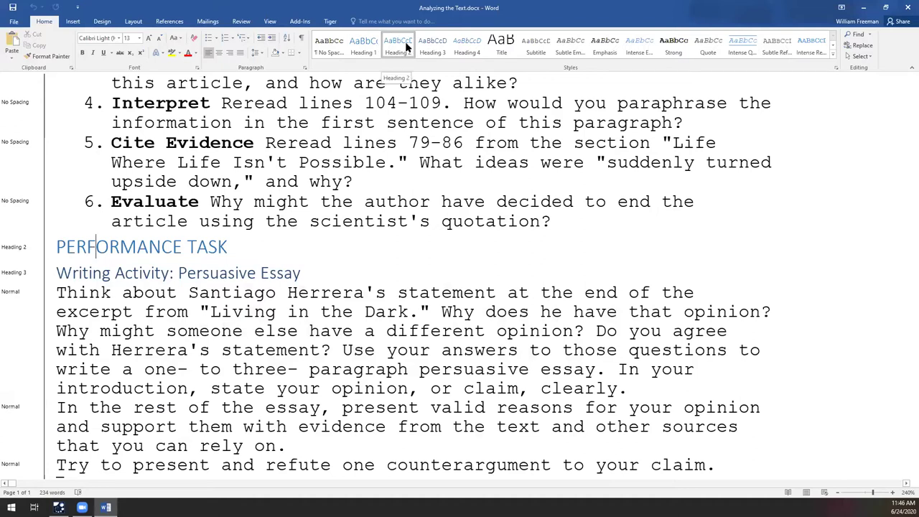
left_click(93, 273)
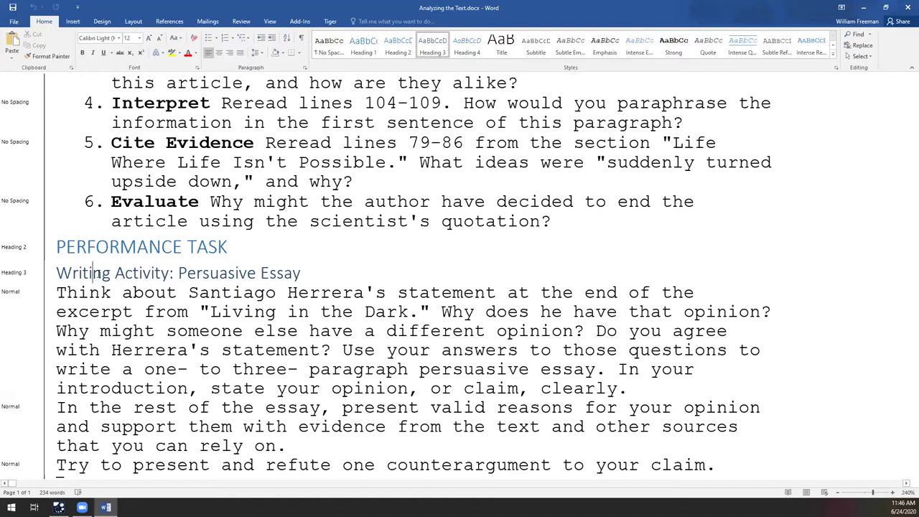
- Switch to BrailleBlaster and examine the styles applied to the title, numbered questions, and the Performance Task and Writing Activity headings
scroll(224, 287, "down", 1)
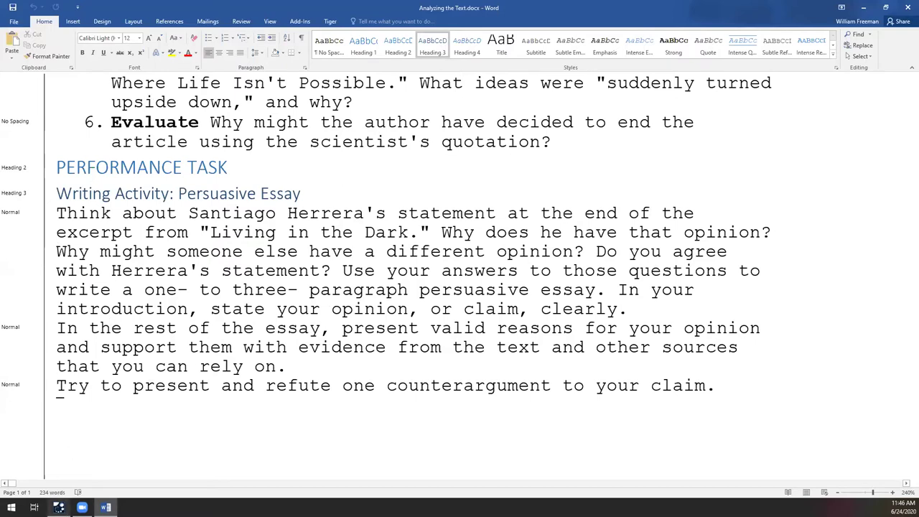
mouse_move(59, 508)
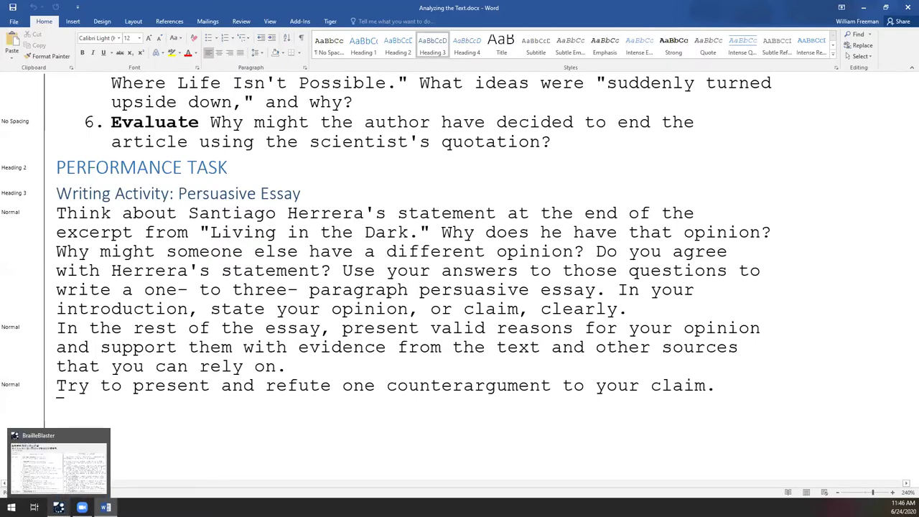
left_click(59, 463)
left_click(210, 199)
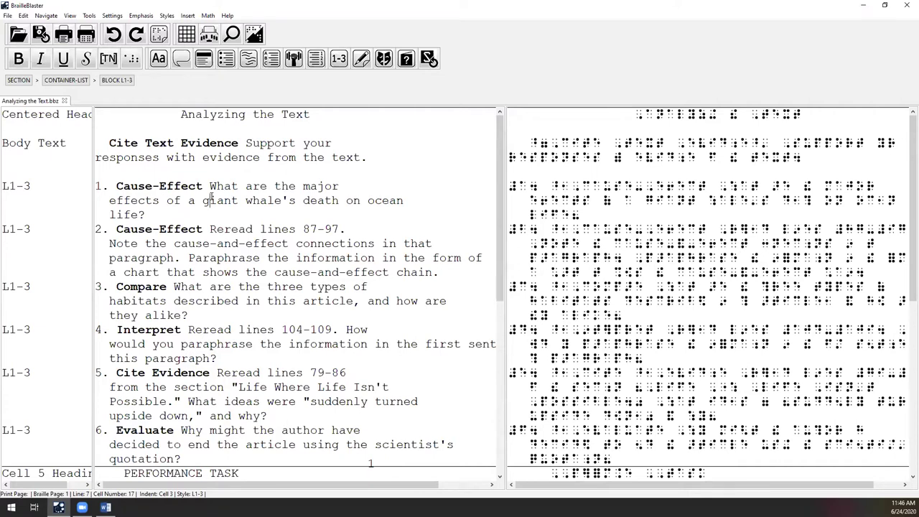
left_click(230, 114)
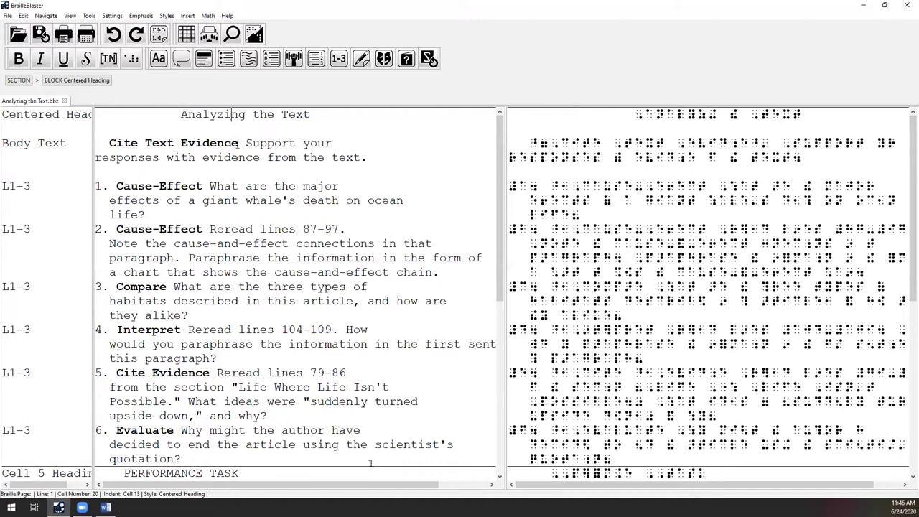
scroll(234, 210, "down", 1)
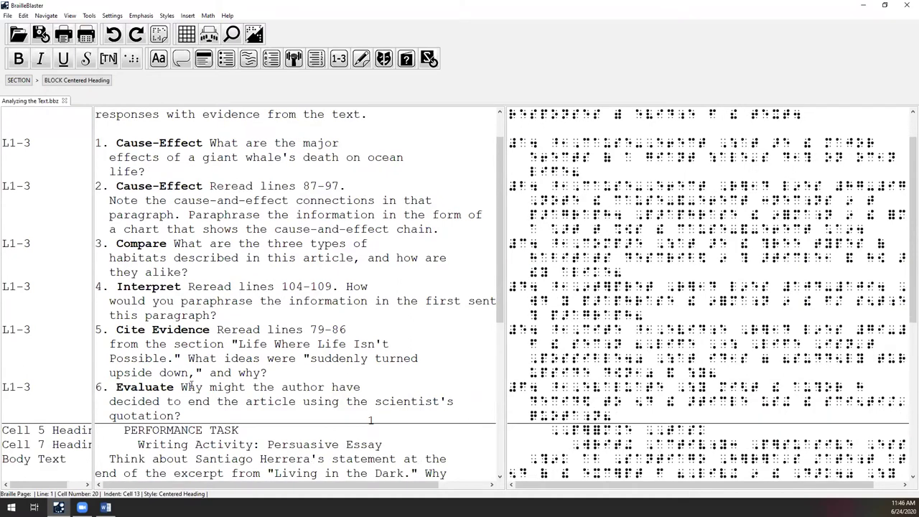
scroll(156, 214, "down", 4)
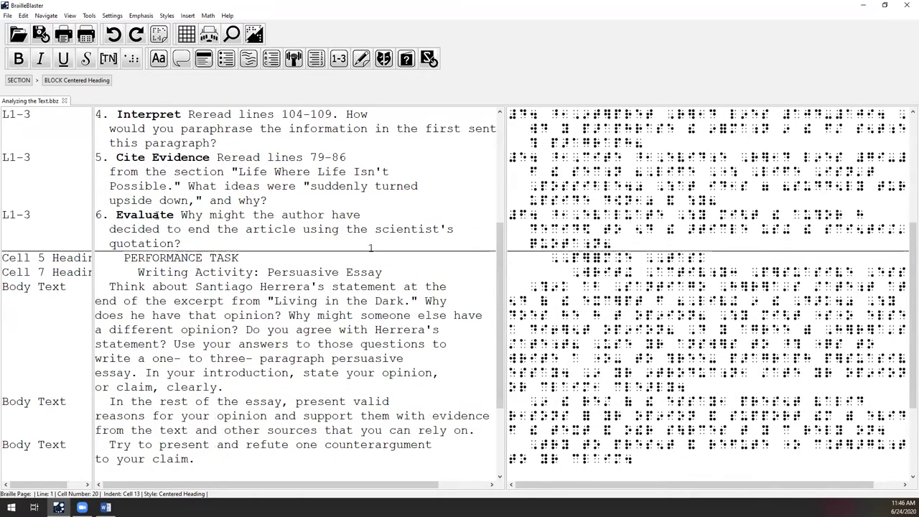
scroll(191, 202, "down", 2)
left_click(149, 172)
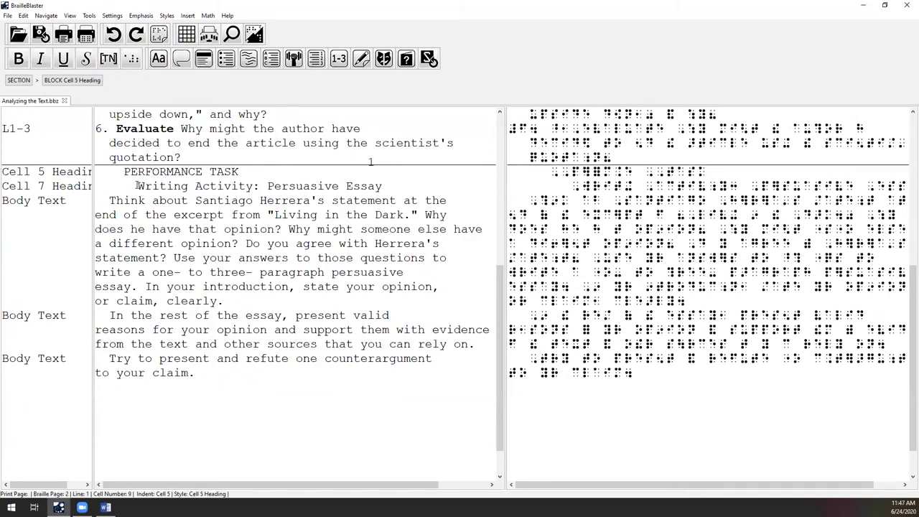
left_click(159, 186)
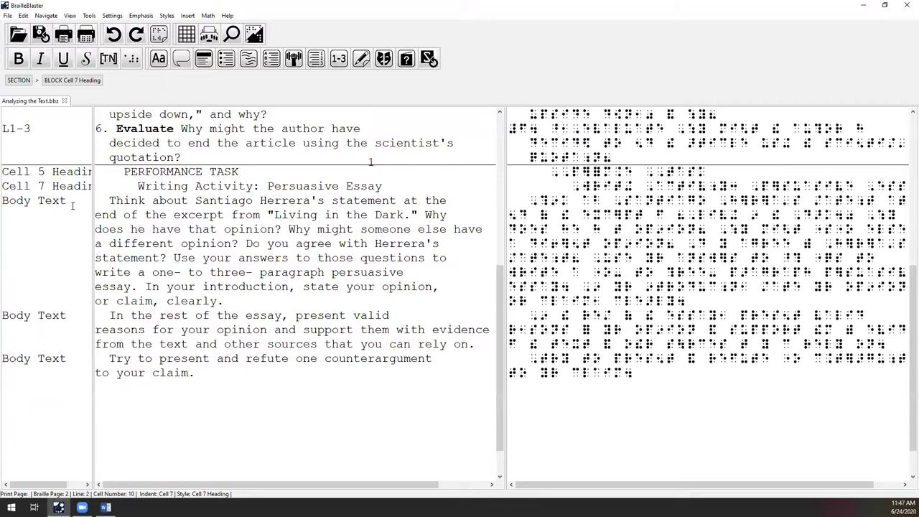
- Compare the title and numbered questions between the Word source and the BrailleBlaster import, finishing on the Word title's heading style
left_click(105, 508)
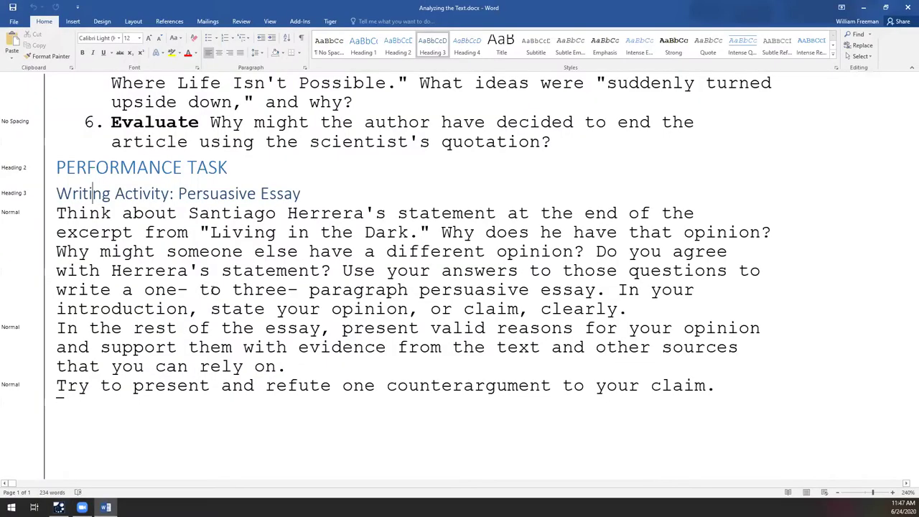
scroll(269, 309, "up", 5)
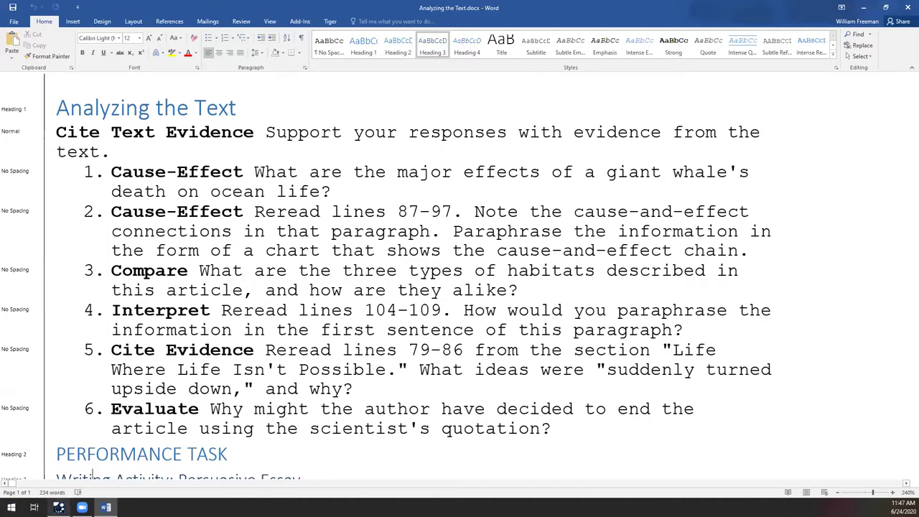
left_click(59, 508)
scroll(194, 307, "up", 4)
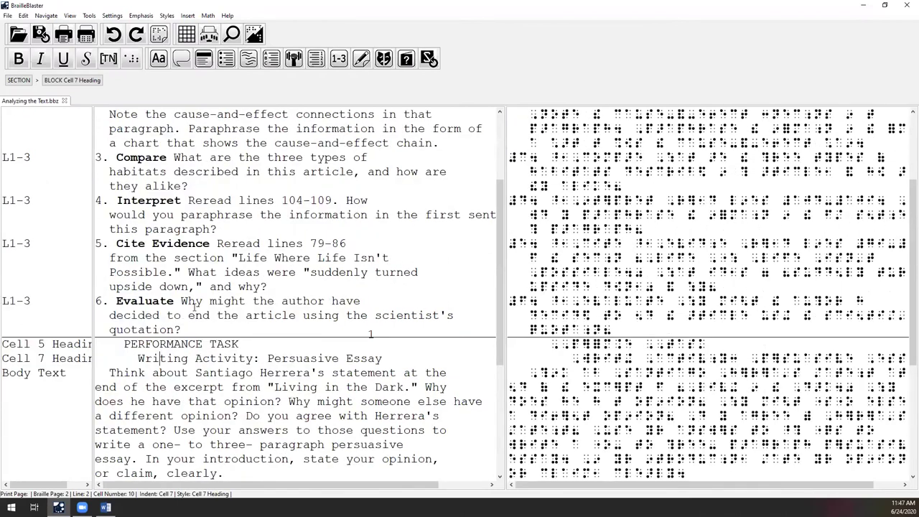
scroll(195, 308, "up", 3)
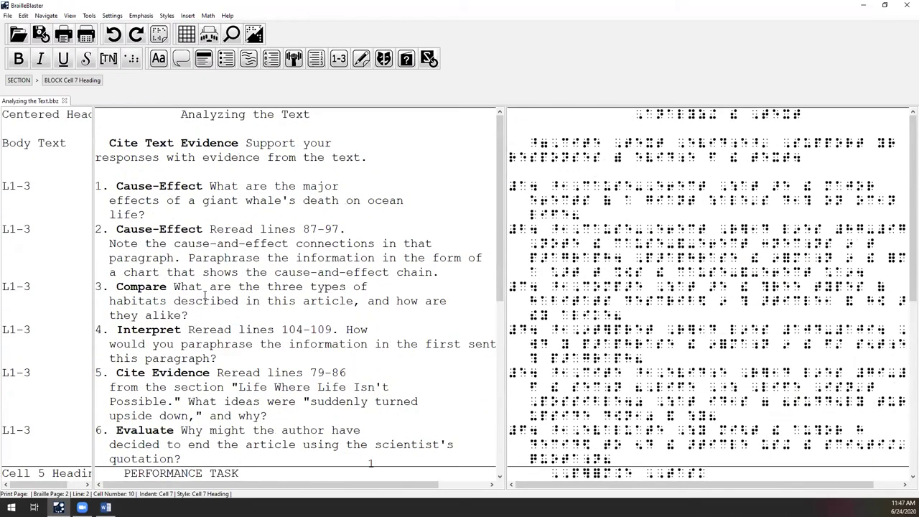
left_click(106, 507)
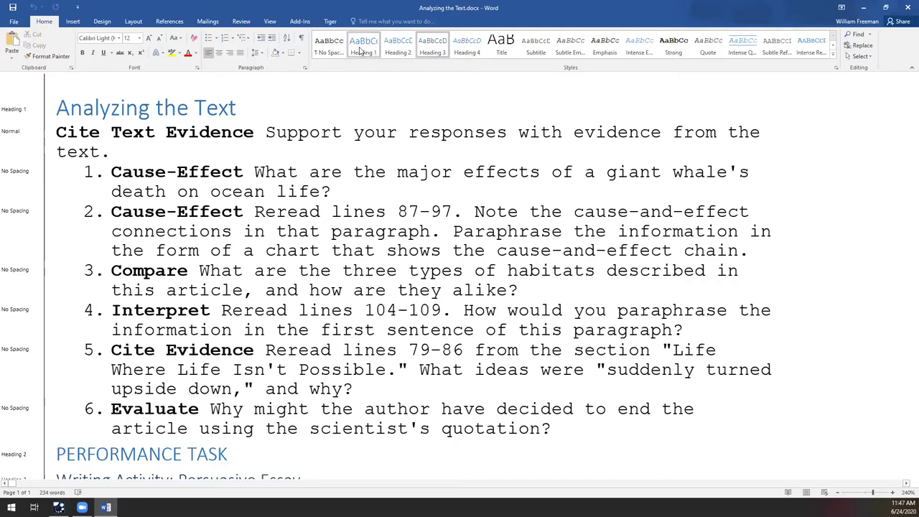
left_click(137, 107)
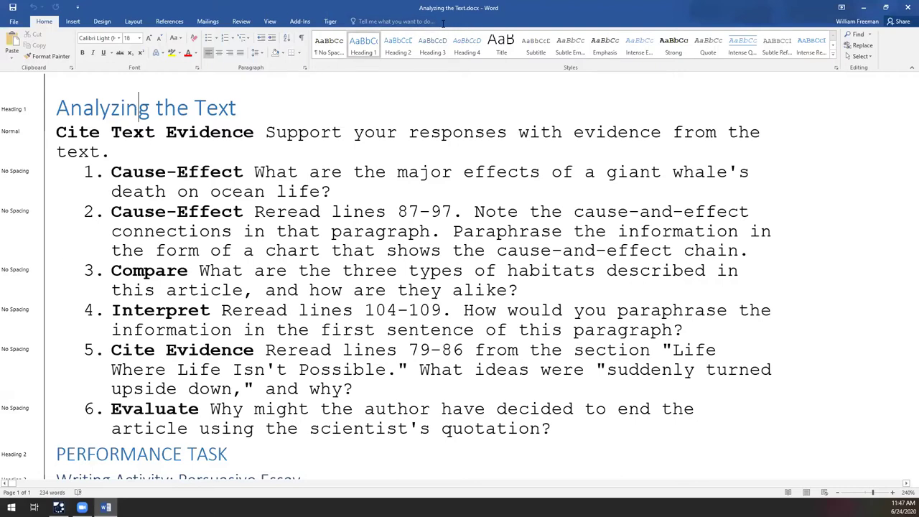
- Return to BrailleBlaster and review the imported styles from the title through the closing body paragraphs
key("alt+Tab")
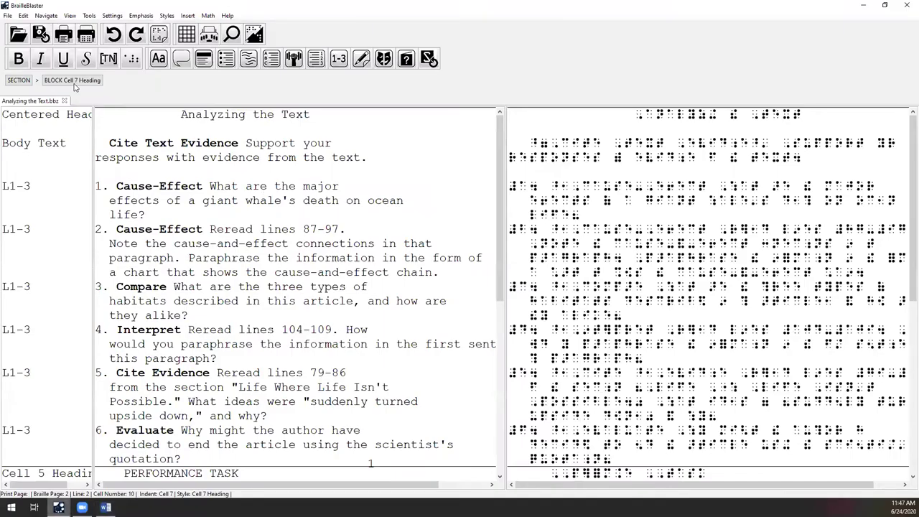
scroll(287, 217, "down", 4)
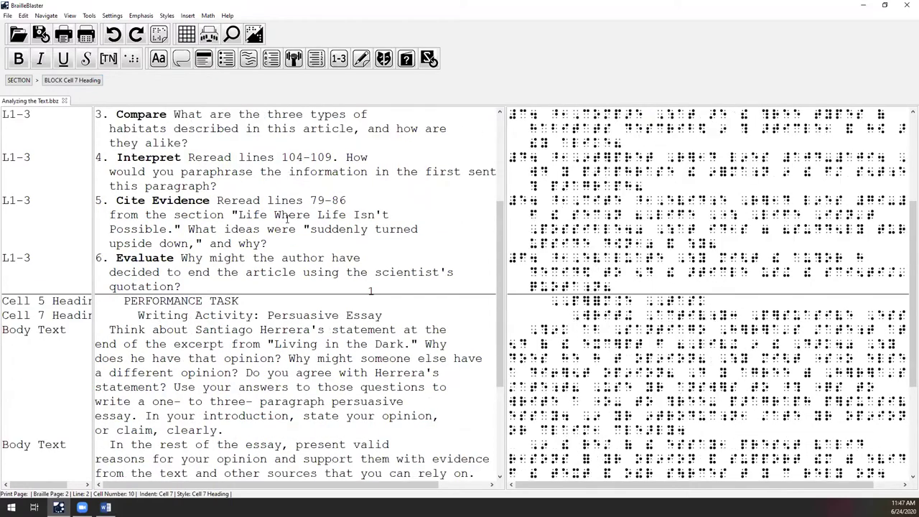
scroll(265, 185, "down", 1)
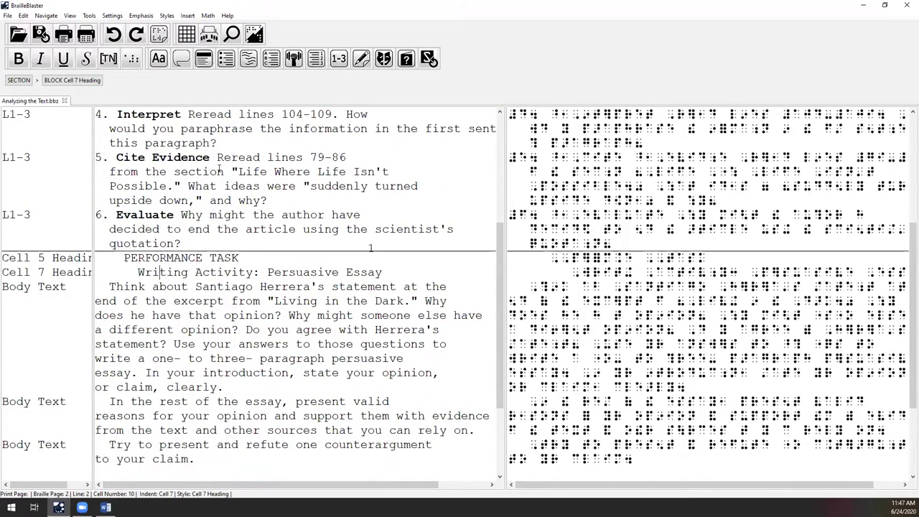
scroll(192, 203, "up", 4)
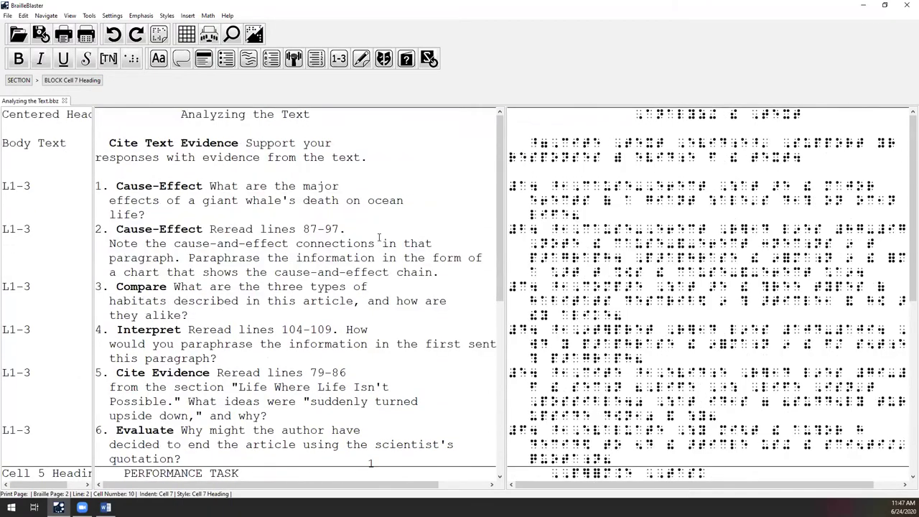
scroll(371, 329, "down", 2)
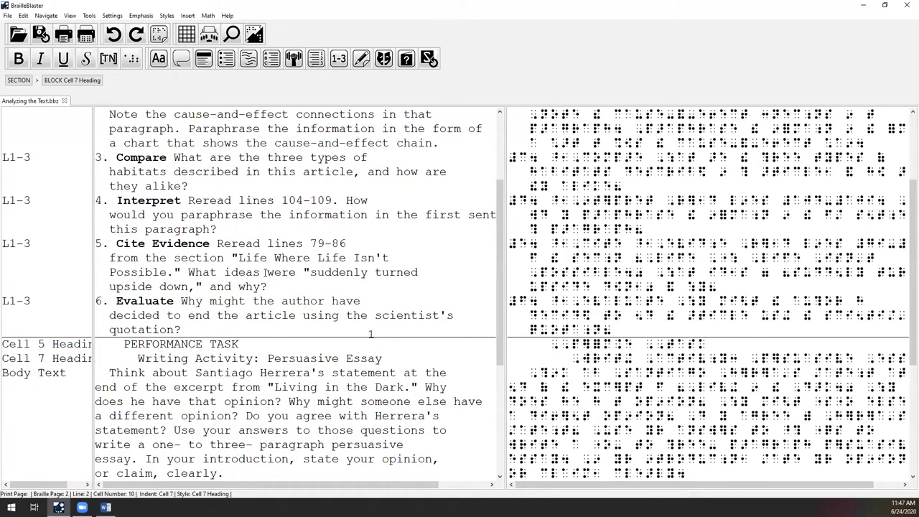
scroll(265, 272, "up", 3)
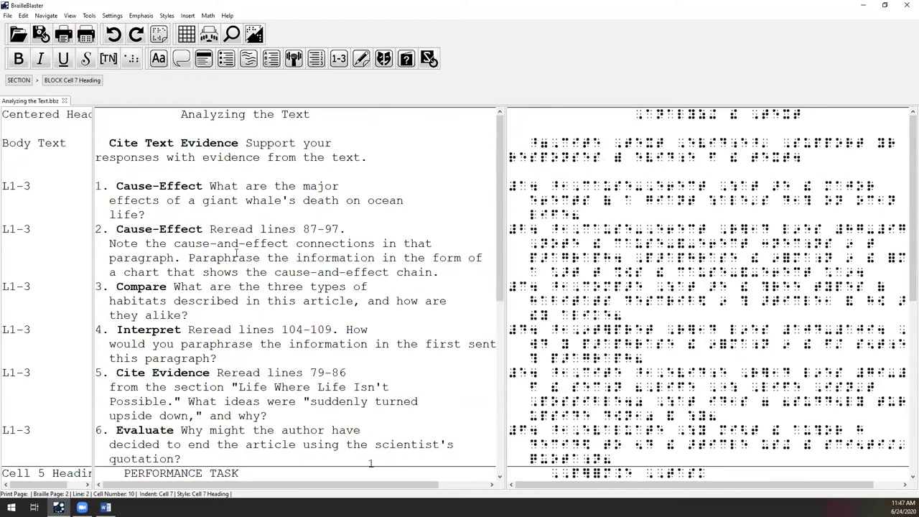
- Examine the file types available for opening documents, keep All BB Documents, and leave without opening a file
left_click(8, 15)
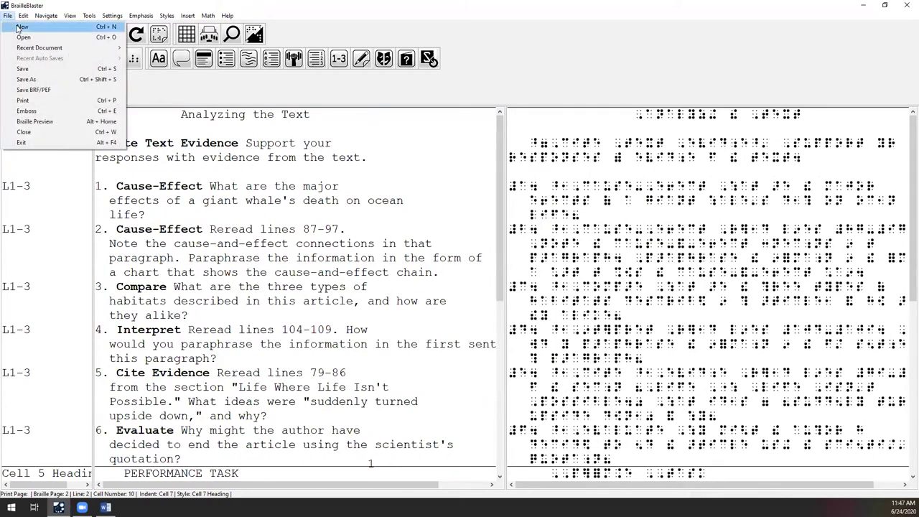
left_click(23, 38)
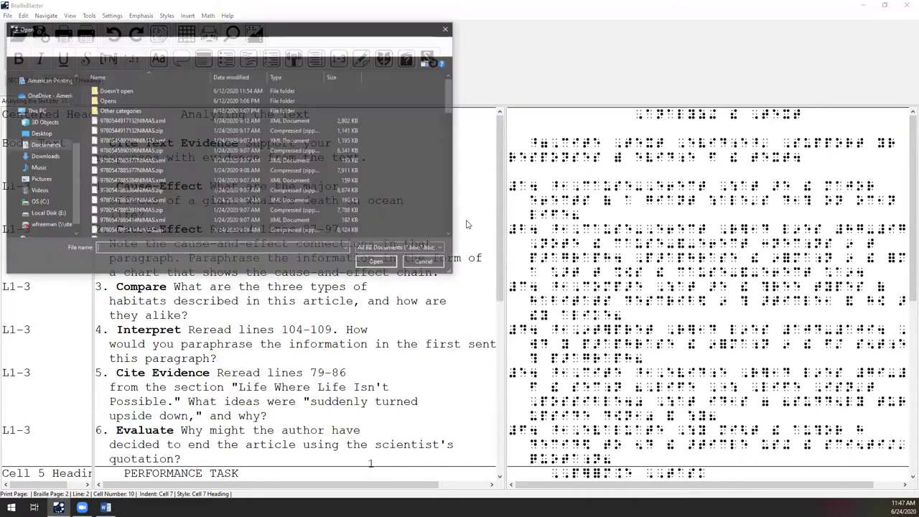
left_click(399, 249)
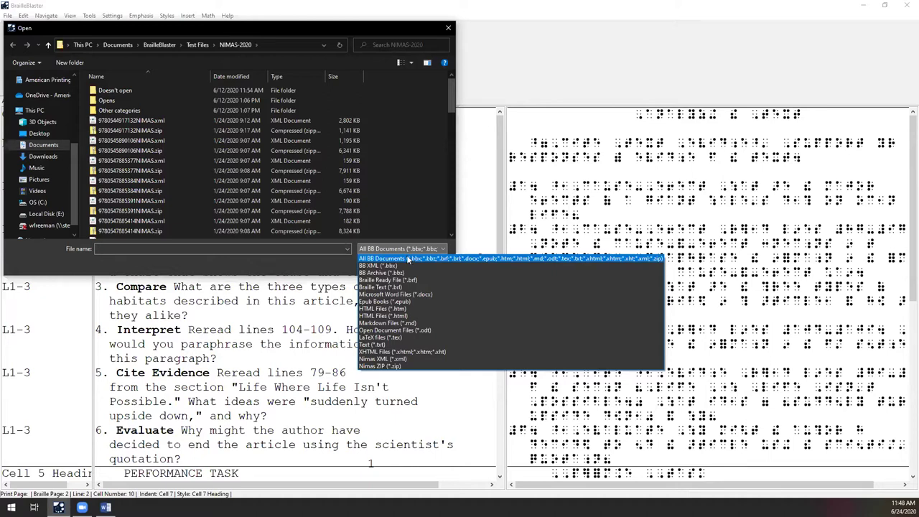
left_click(410, 259)
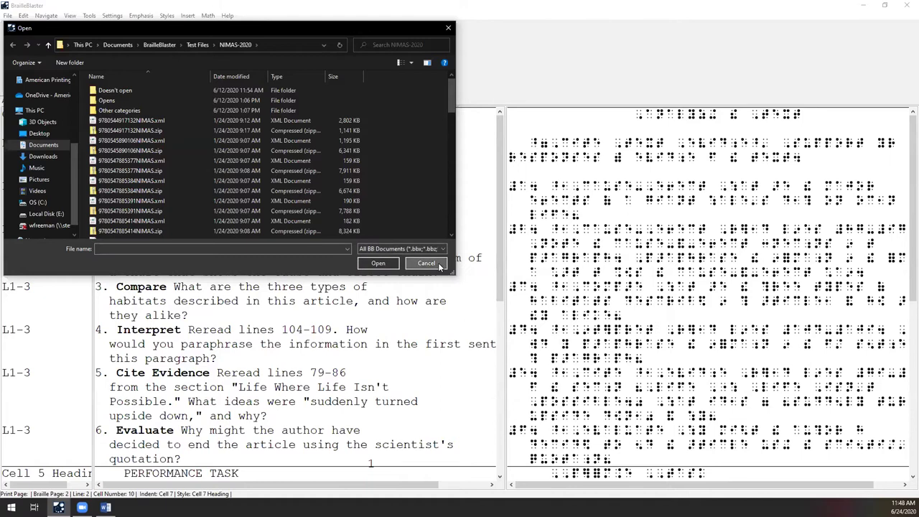
left_click(428, 263)
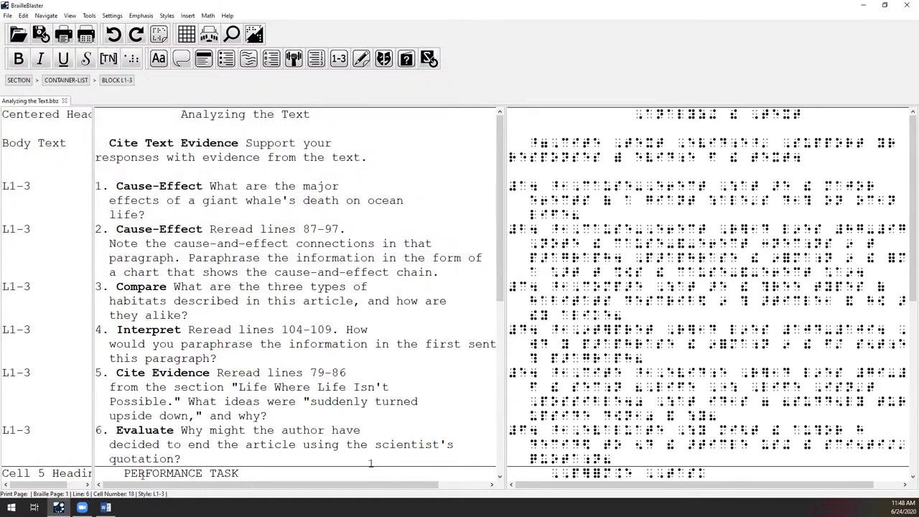
- Close "Analyzing the Text.bbz" in BrailleBlaster without saving its changes
left_click(241, 244)
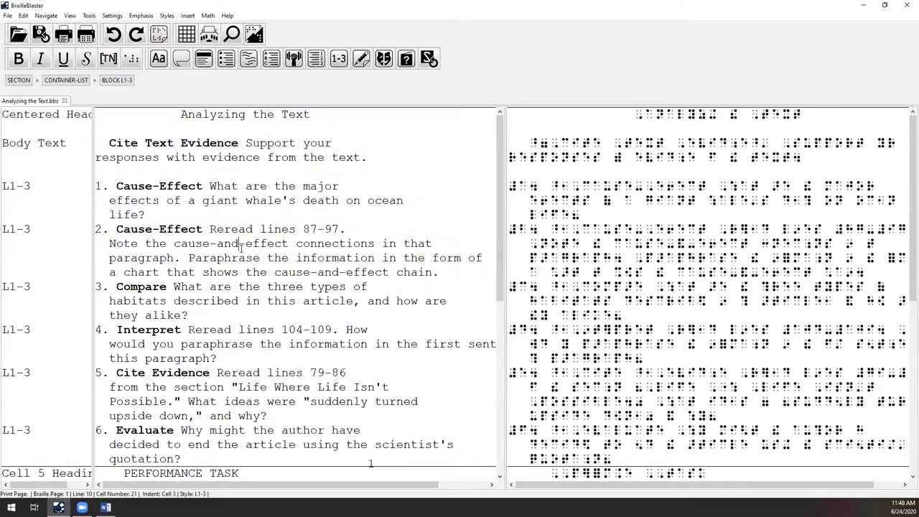
key("alt+Tab")
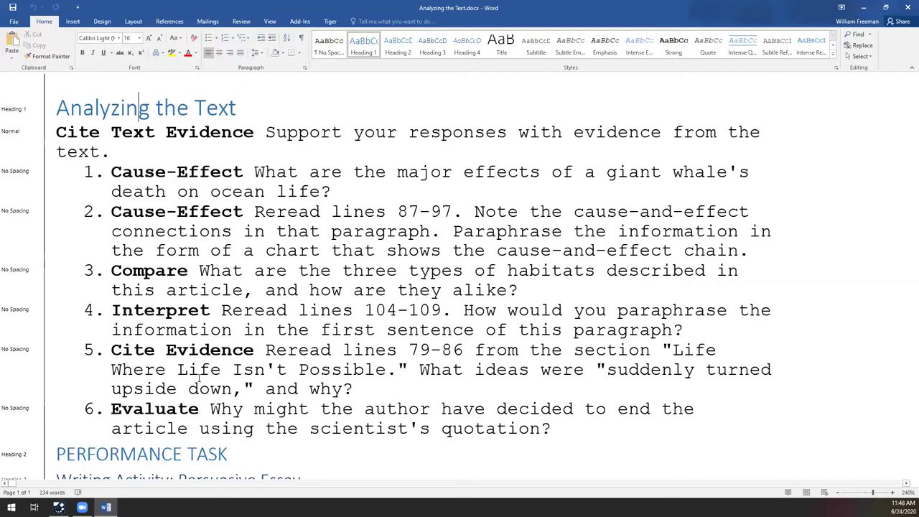
left_click(59, 508)
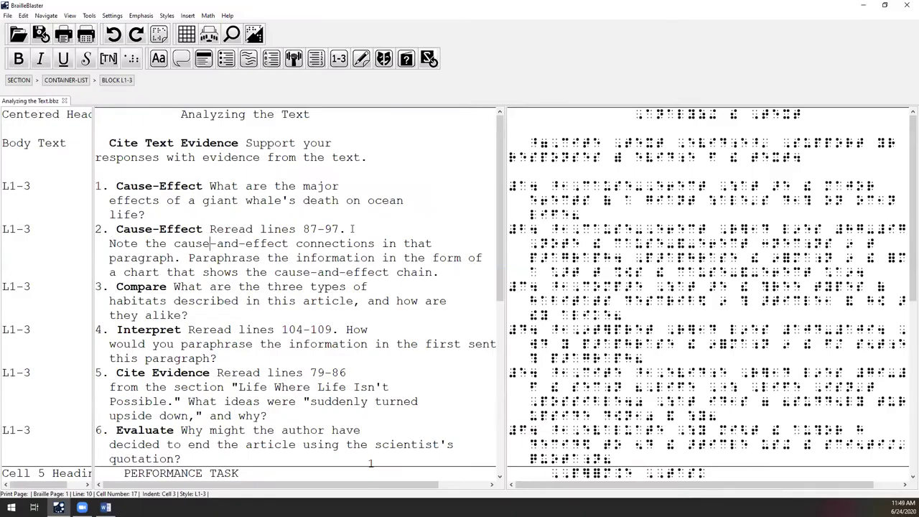
left_click(642, 258)
left_click(64, 101)
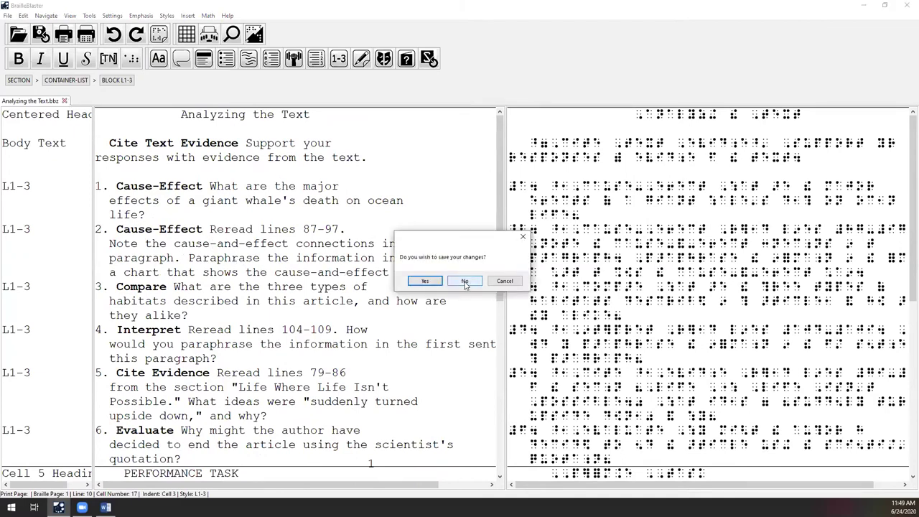
left_click(465, 282)
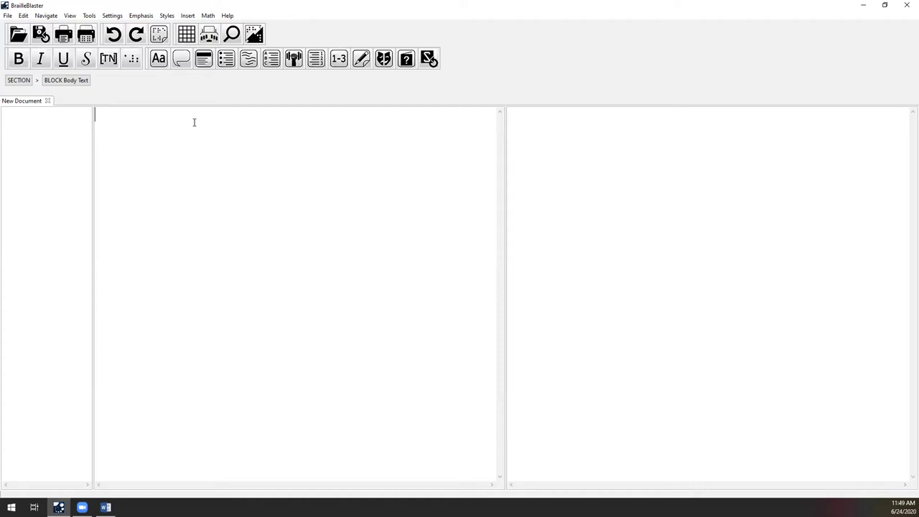
- Enter the expressions "1+1" and "2*2" on separate lines of the new document
type("1+1")
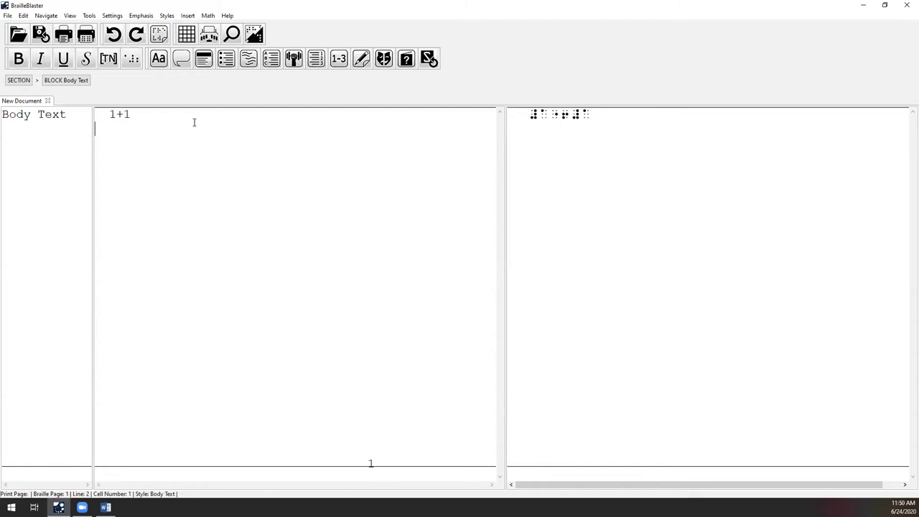
type("2*2")
key("Return")
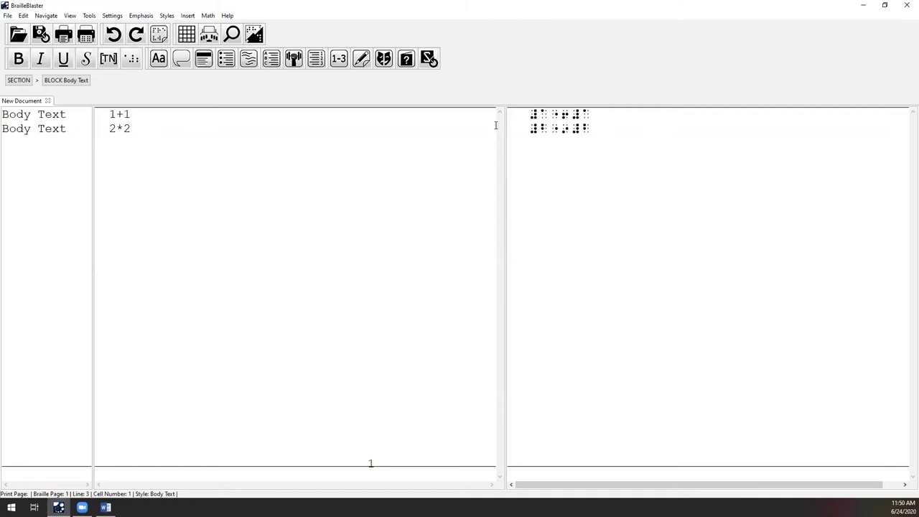
- Highlight the "2*2" expression in print and in braille to compare them, leaving the print expression selected
left_click_drag(107, 127, 138, 127)
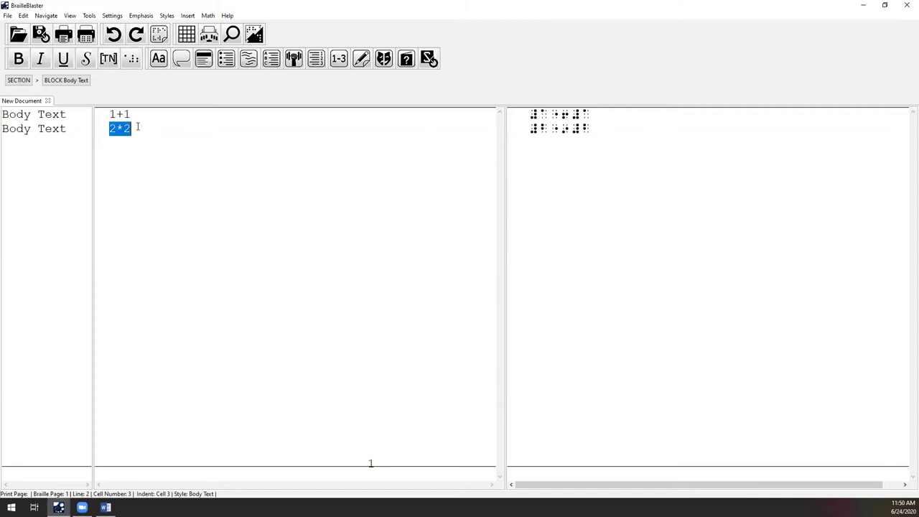
left_click_drag(530, 128, 597, 127)
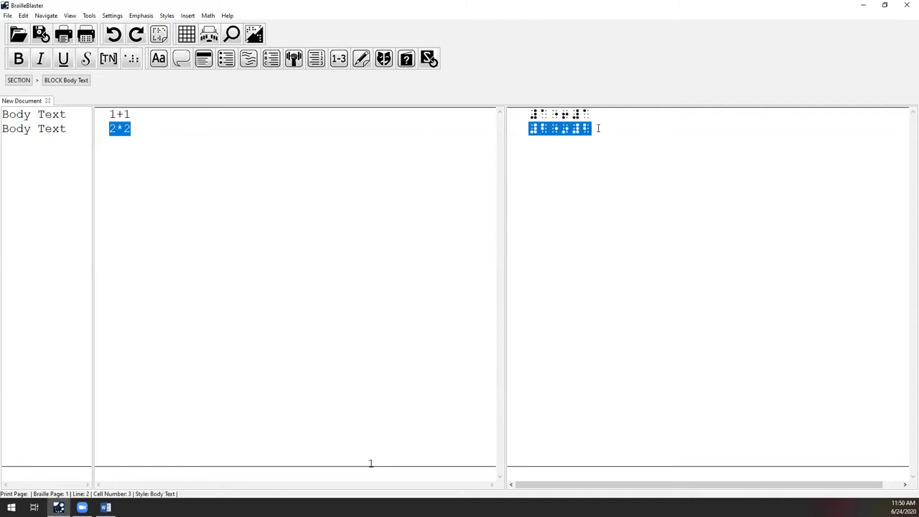
left_click(125, 129)
left_click_drag(132, 130, 110, 128)
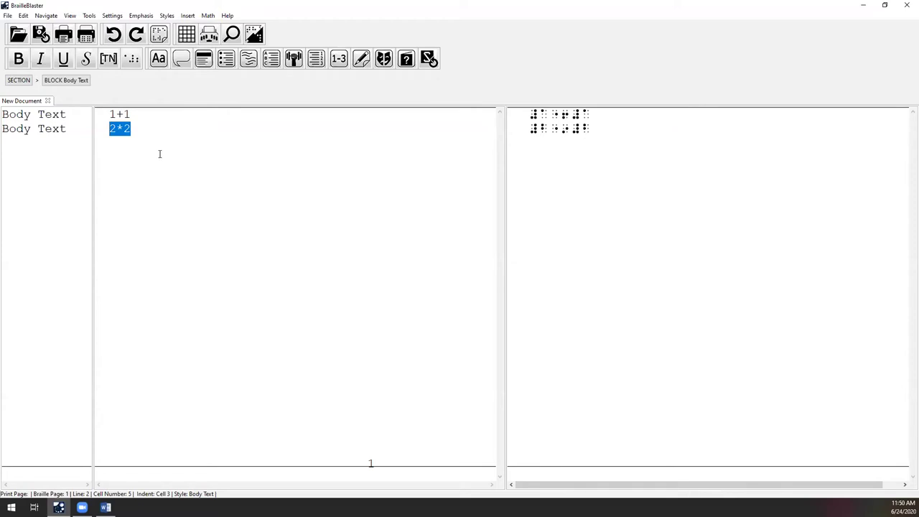
- Apply the Math Translation Toggle to the "2*2" expression and check its start in the print and braille views
left_click(208, 16)
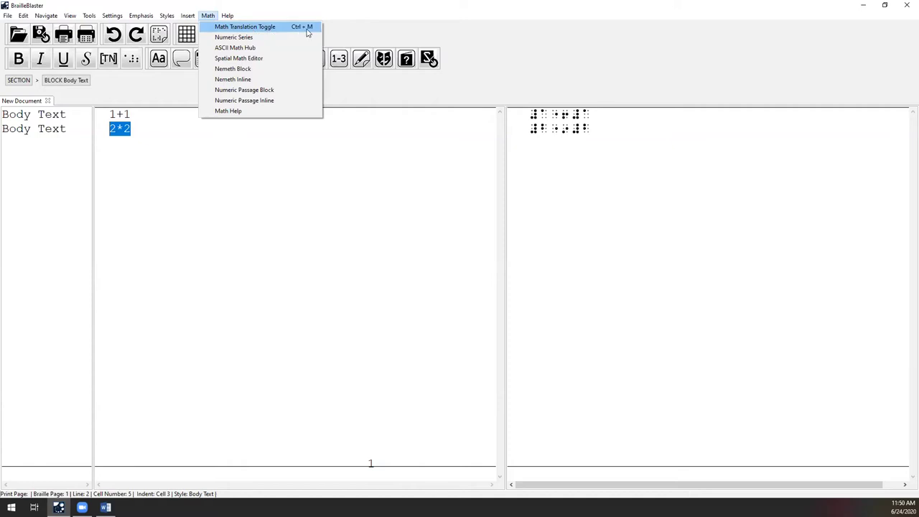
left_click(122, 136)
left_click_drag(131, 128, 107, 127)
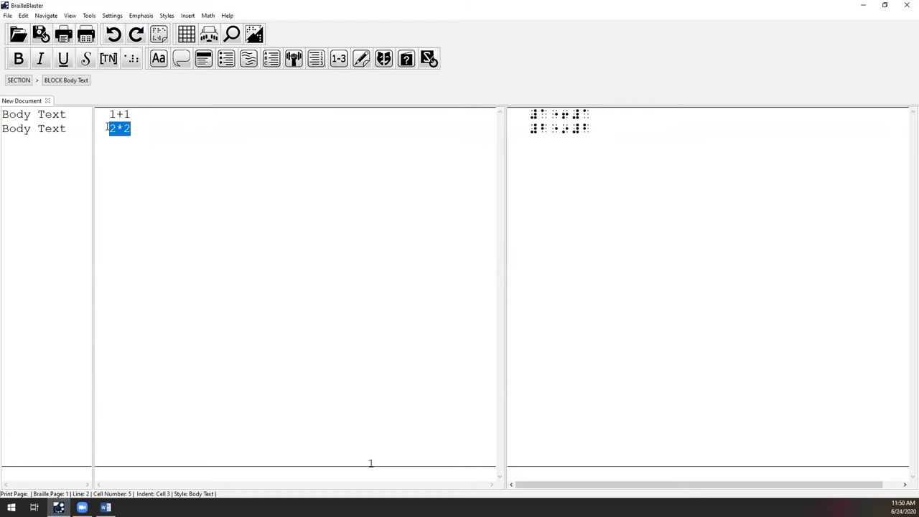
key("ctrl+m")
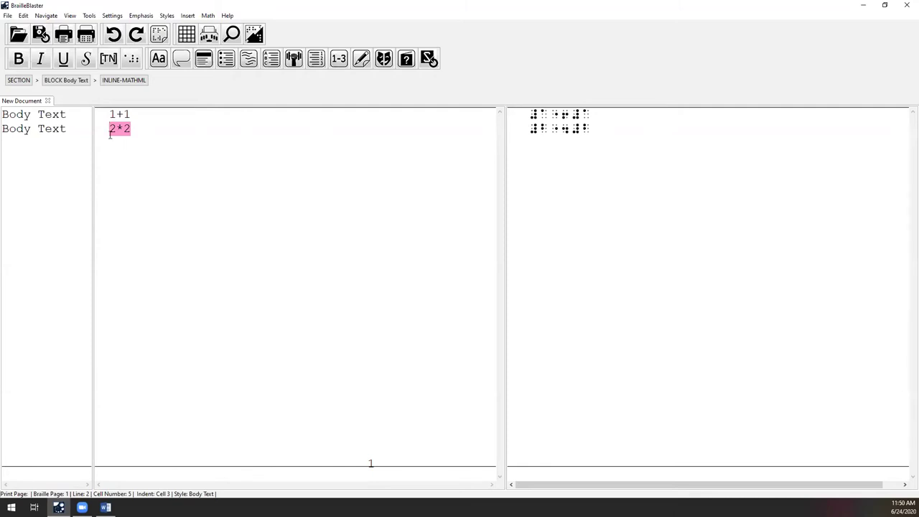
mouse_move(109, 128)
left_mouse_down()
mouse_move(132, 128)
mouse_move(109, 128)
left_mouse_up()
left_click(534, 128)
mouse_move(531, 128)
left_mouse_down()
mouse_move(593, 128)
mouse_move(507, 129)
mouse_move(593, 128)
mouse_move(530, 128)
left_mouse_up()
- Add "1/2" on a new line below "2*2", translate it as math, and highlight its braille
left_click(114, 145)
type("1/2")
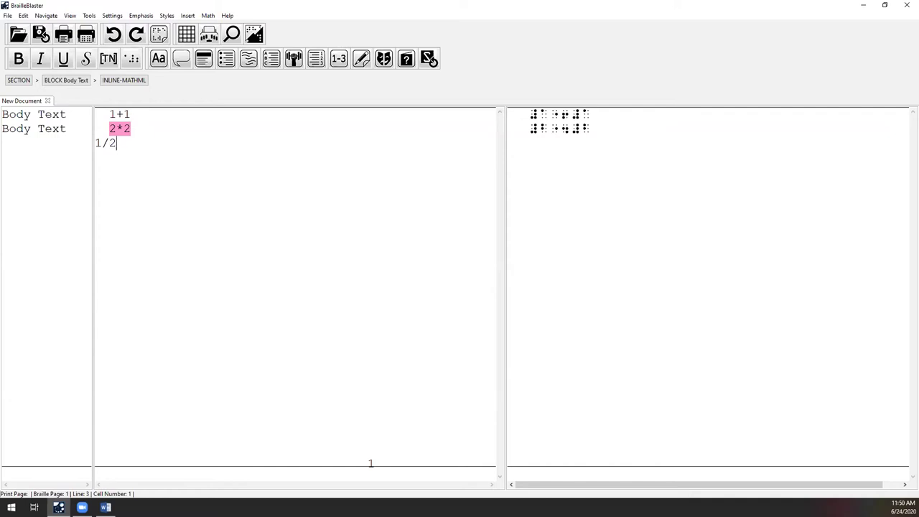
key("Return")
left_click_drag(138, 141, 109, 143)
left_click(109, 143)
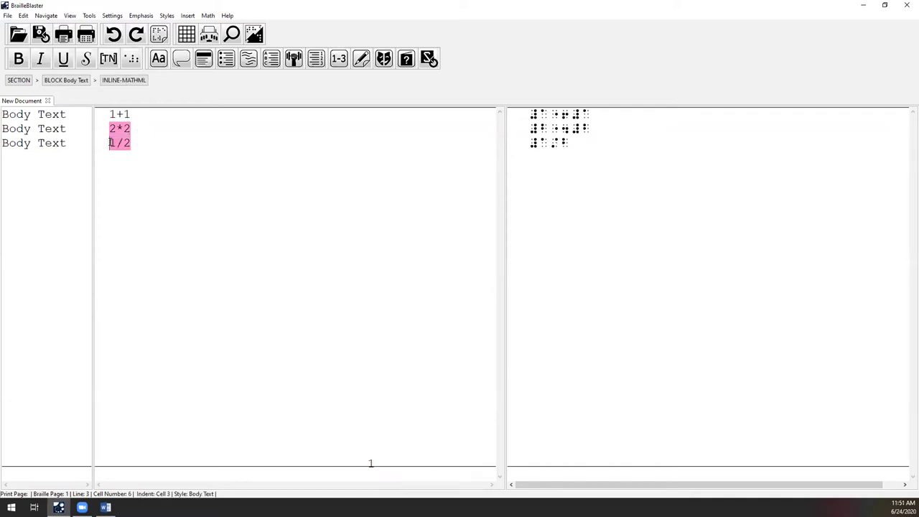
left_click(521, 149)
left_click_drag(522, 149, 578, 148)
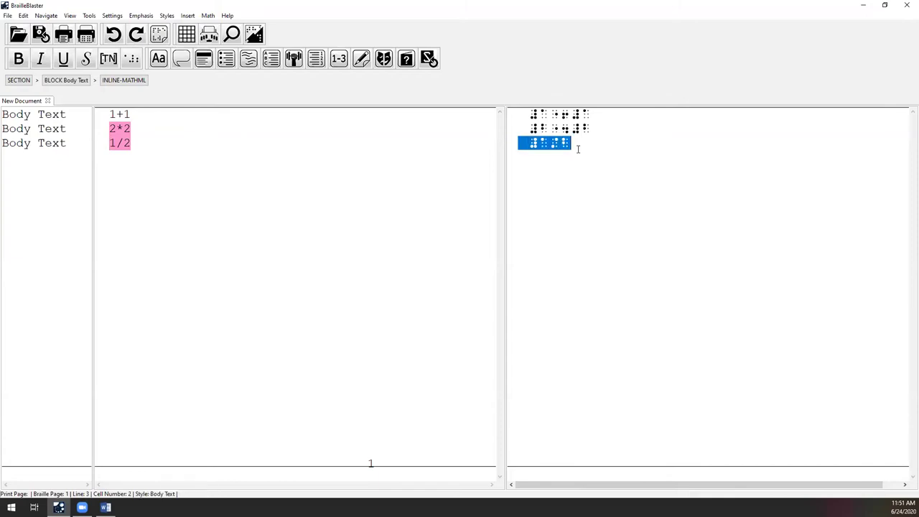
- Add the mixed number "1 1/2" on the line below "1/2" and translate it as math
left_click(127, 154)
type("1 1/2")
left_click_drag(144, 156, 101, 163)
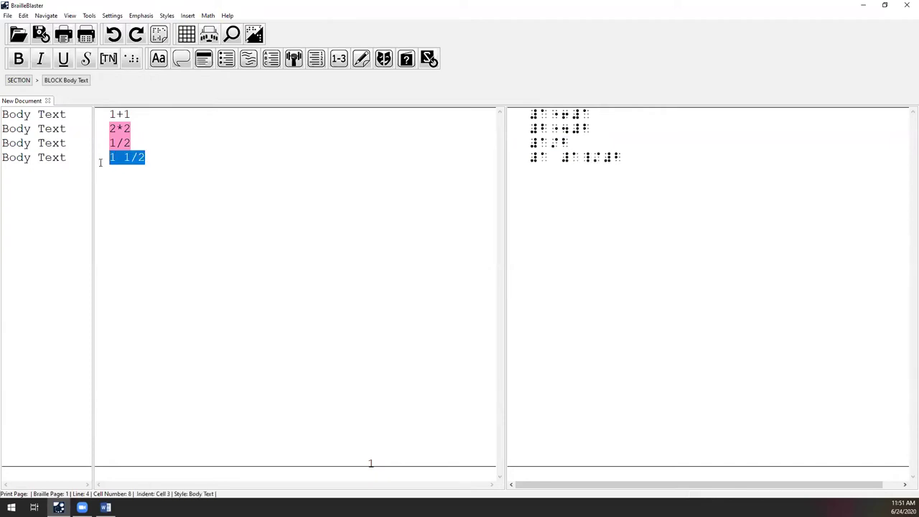
key("ctrl+m")
- Add "x^2" on the line below "1 1/2" and translate it as math
left_click(113, 177)
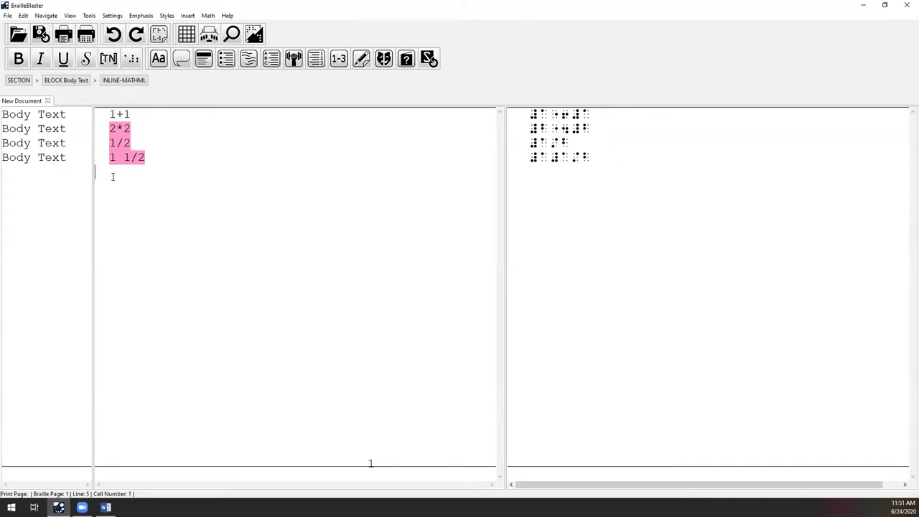
type("x^2")
left_click_drag(122, 172, 73, 171)
left_click(105, 171)
key("shift+End")
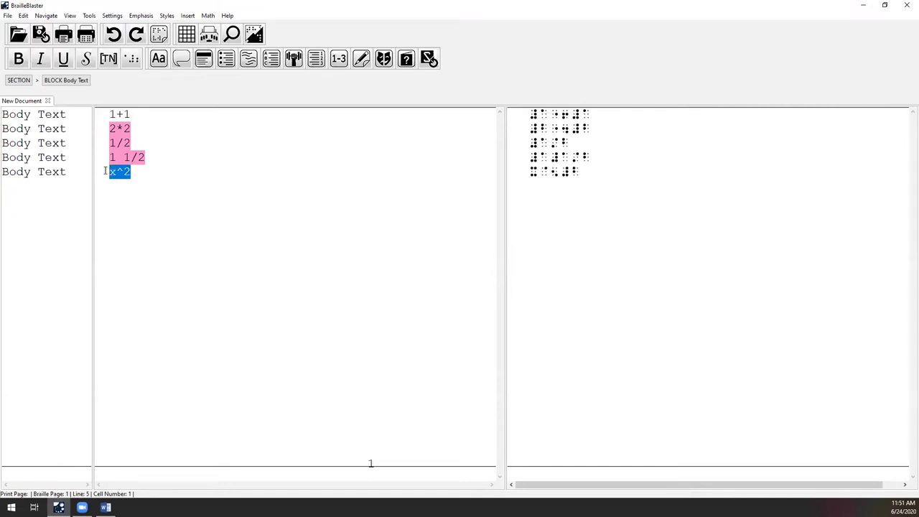
key("ctrl+m")
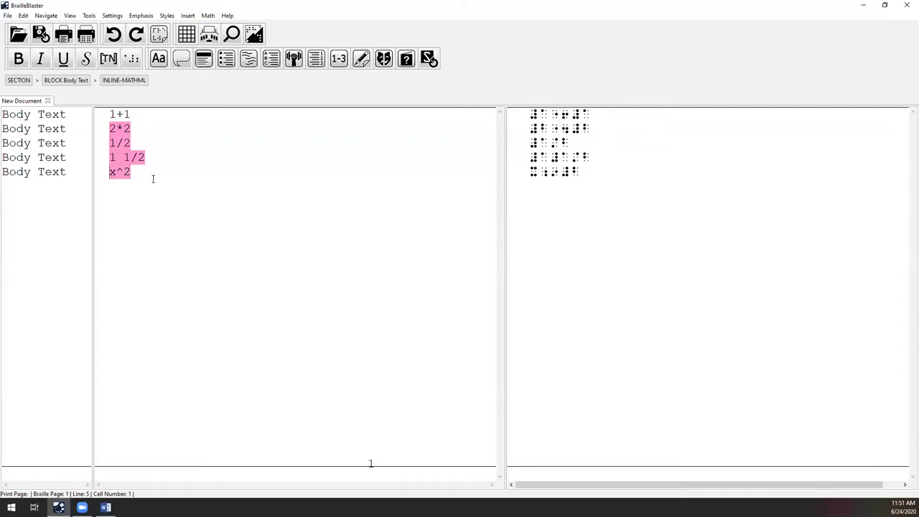
- Highlight the math expressions from "2*2" through "x^2" to review them, and start a new line below "x^2"
left_click_drag(136, 171, 94, 123)
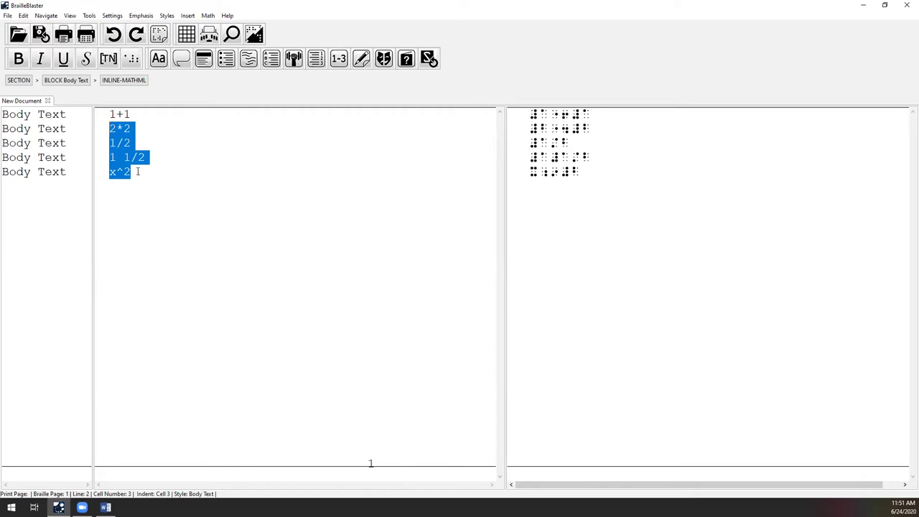
left_click(133, 173)
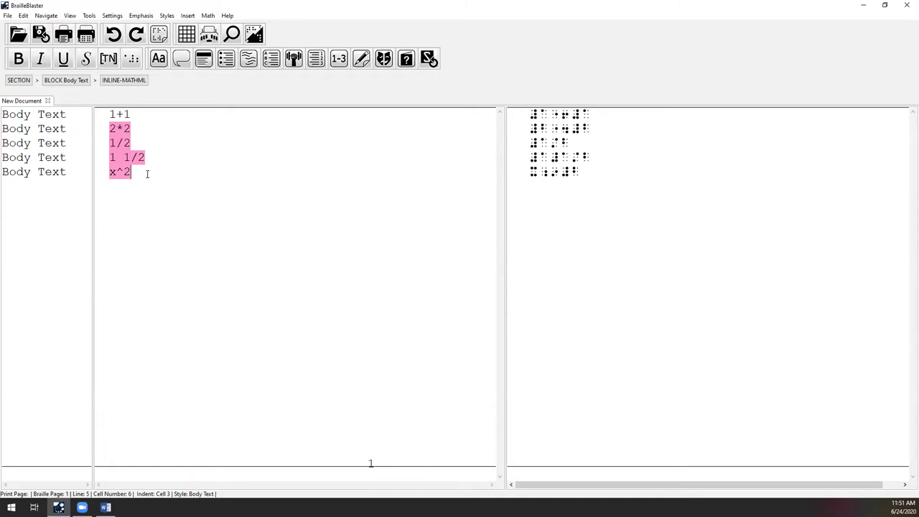
key("Return")
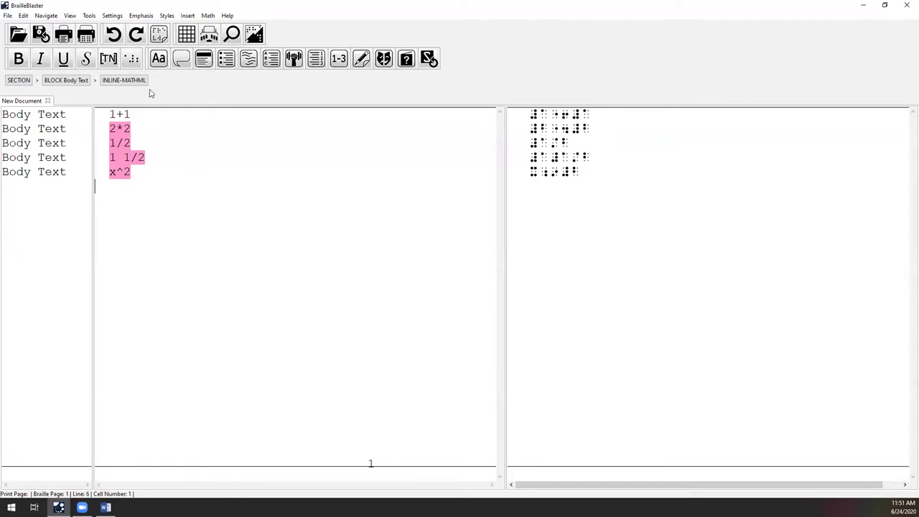
- View the Spatial Math Editor and close it without inserting anything
left_click(207, 17)
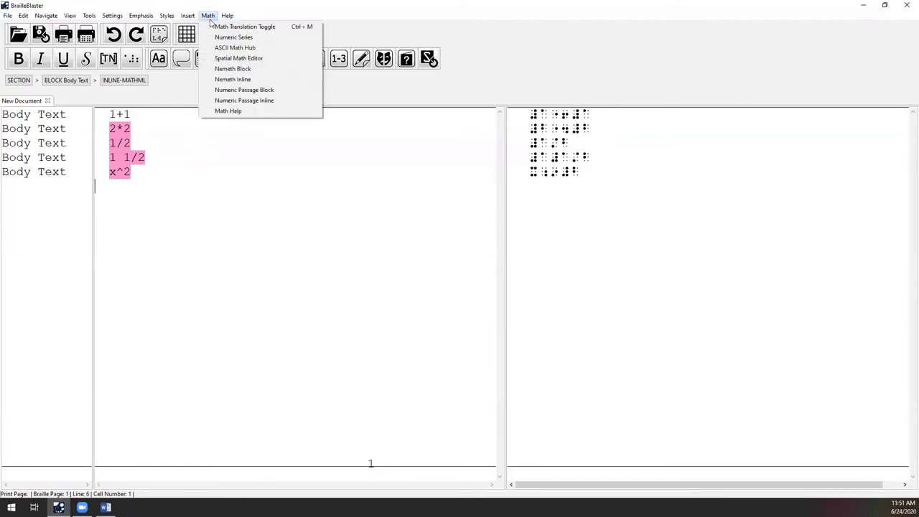
left_click(251, 59)
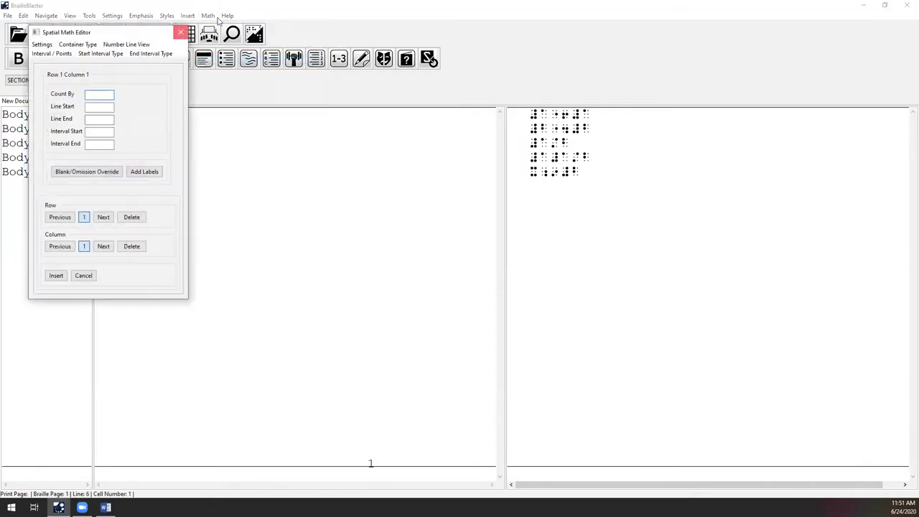
left_click(180, 32)
- Open the ASCII Math Hub with the Examples math category displayed
left_click(207, 15)
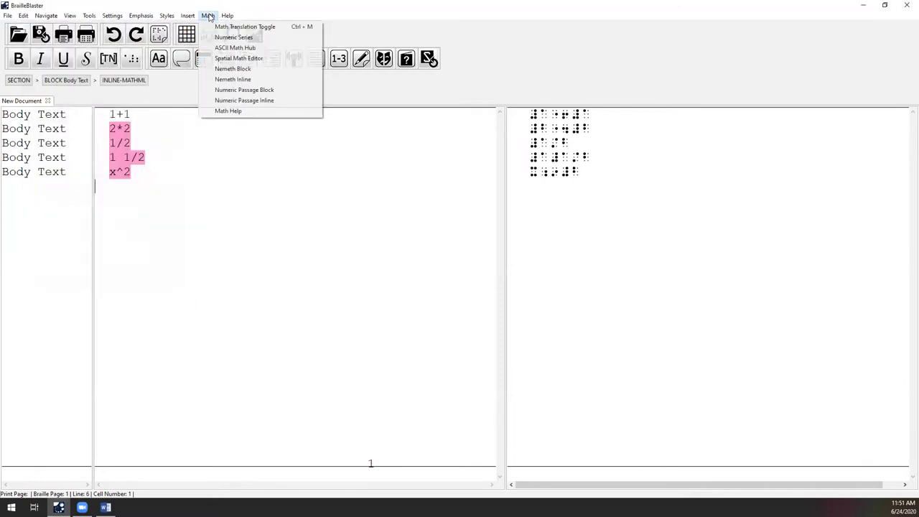
left_click(260, 49)
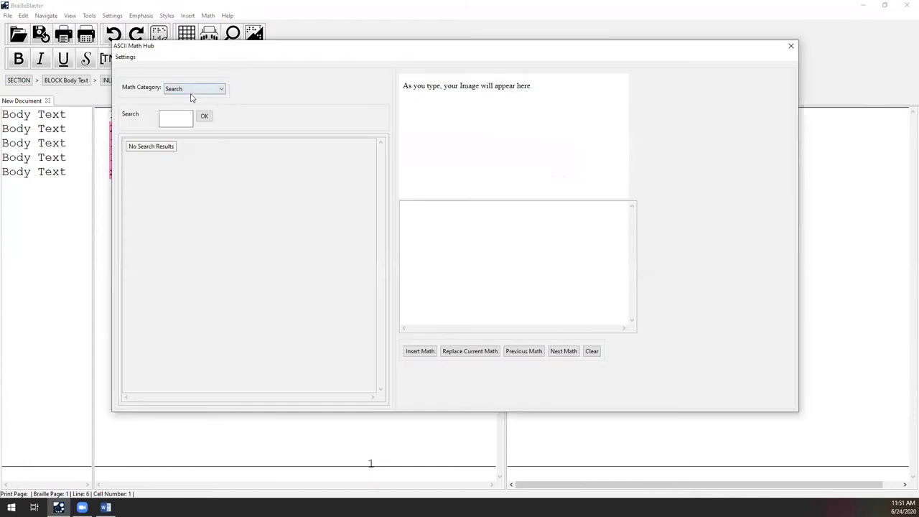
left_click(192, 89)
key("Escape")
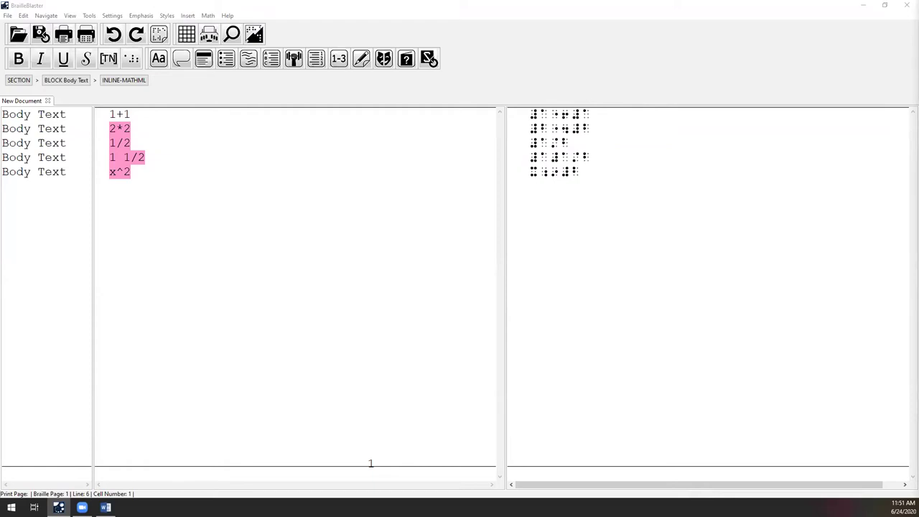
key("ctrl+shift+m")
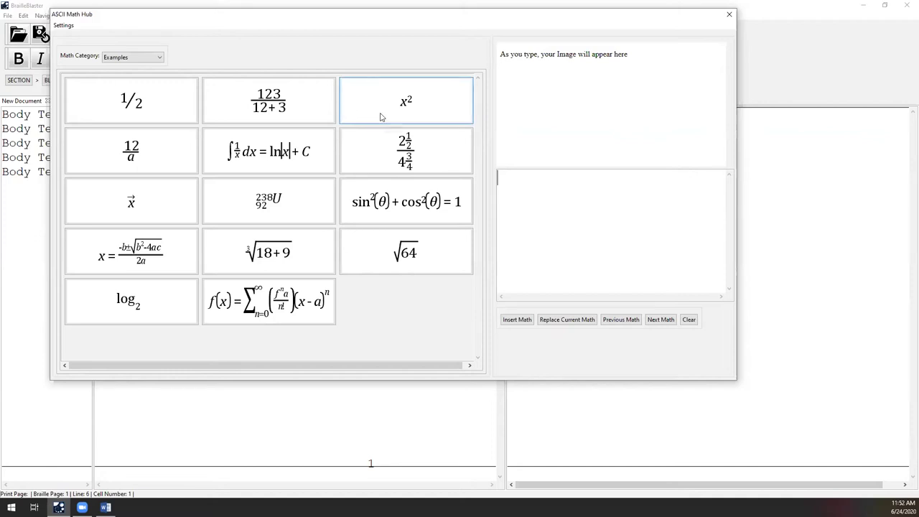
- Load the square root of 64 example into the hub's editor and change its radicand to 123
left_click(404, 265)
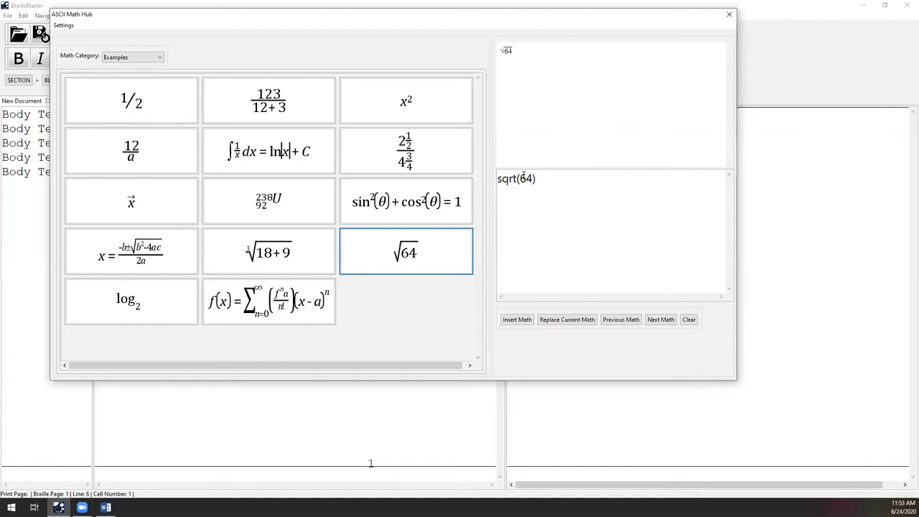
double_click(518, 179)
left_click_drag(519, 179, 534, 179)
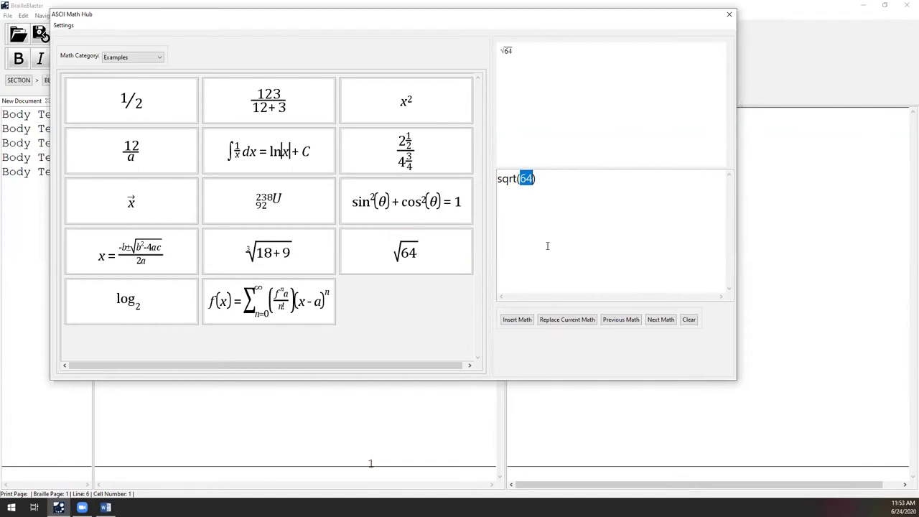
type("99")
left_click_drag(526, 178, 519, 178)
key("Delete")
key("Delete")
key("Delete")
type("123)")
- Replace the square root's radicand with the x² example to form sqrt(x^2)
left_click_drag(518, 179, 539, 178)
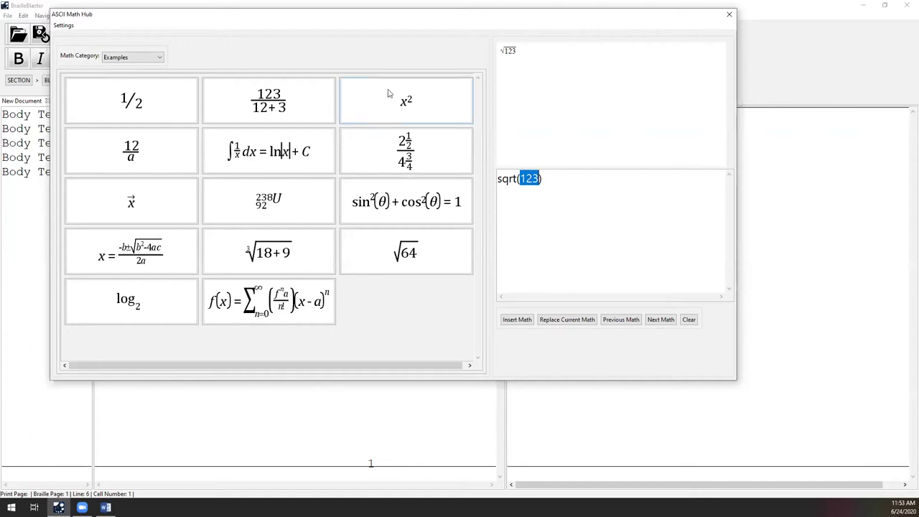
left_click(392, 112)
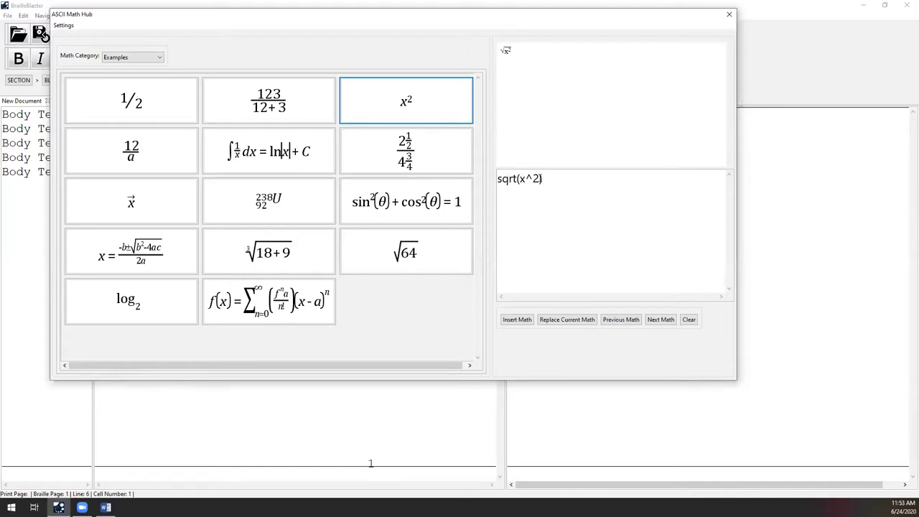
- Try the f(x) summation example before sqrt(x^2) with its lower limit set to n=1, and remove the added formula
left_click(498, 179)
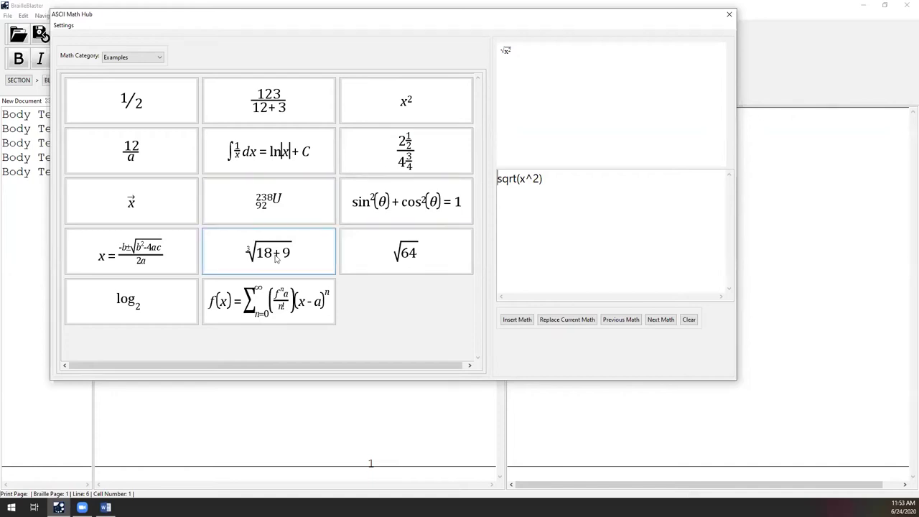
left_click(255, 305)
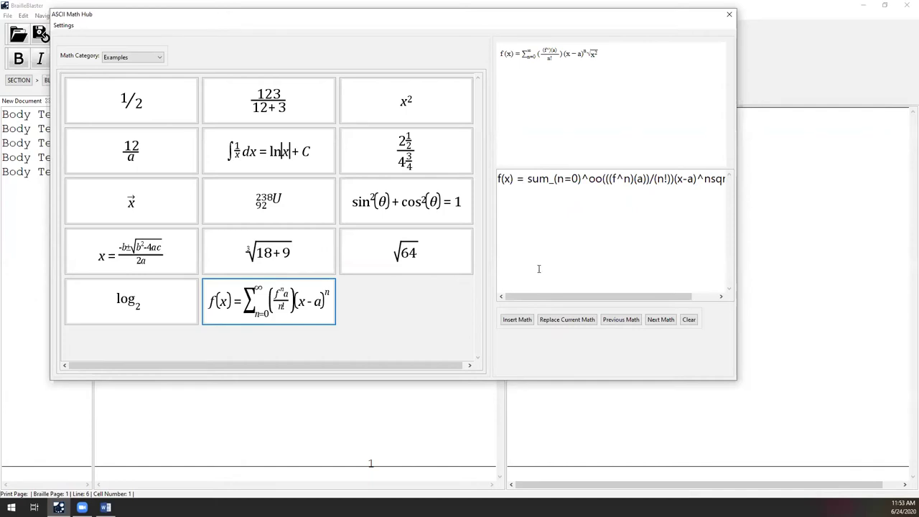
left_click_drag(598, 296, 623, 296)
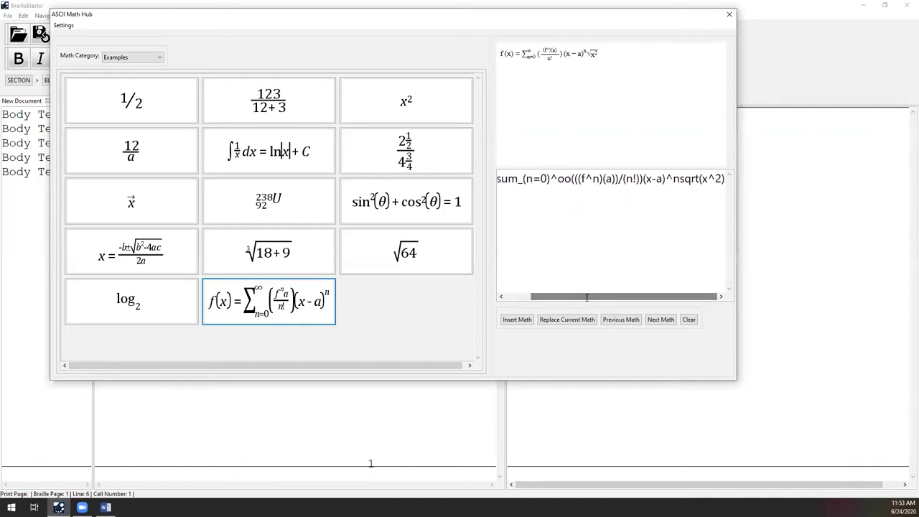
double_click(542, 178)
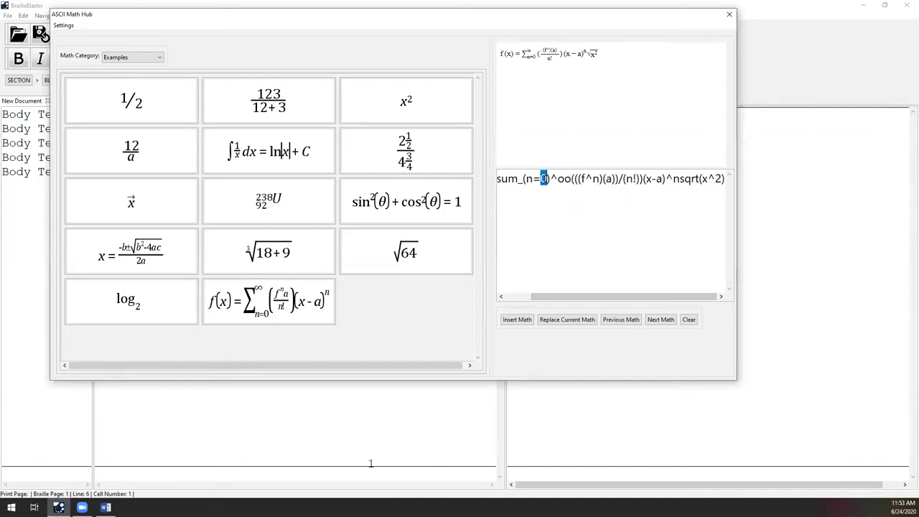
type("1")
left_click_drag(679, 179, 419, 180)
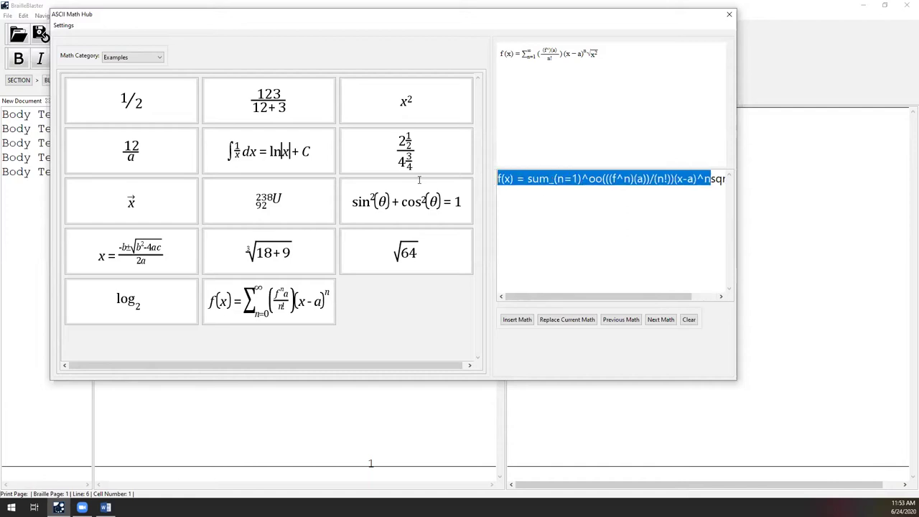
key("BackSpace")
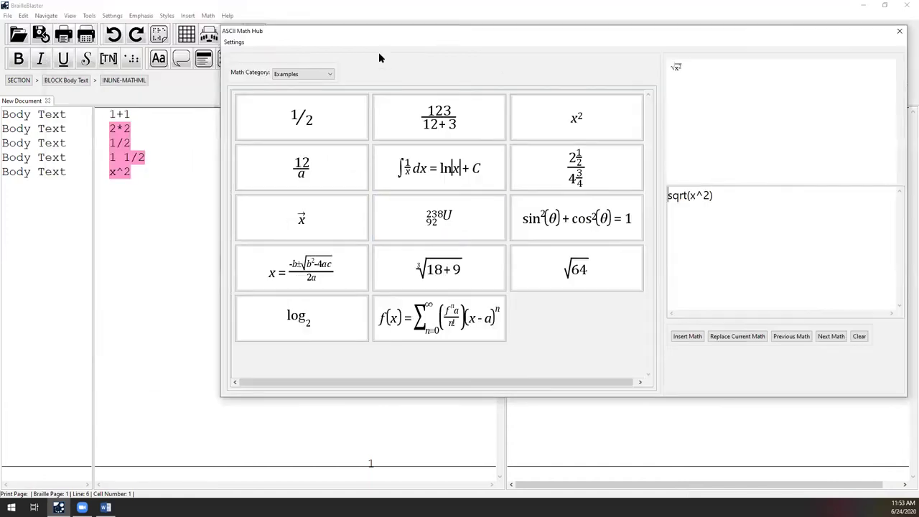
- Insert sqrt(x^2) from the ASCII Math Hub on the empty line below "x^2" in the document
left_click(119, 188)
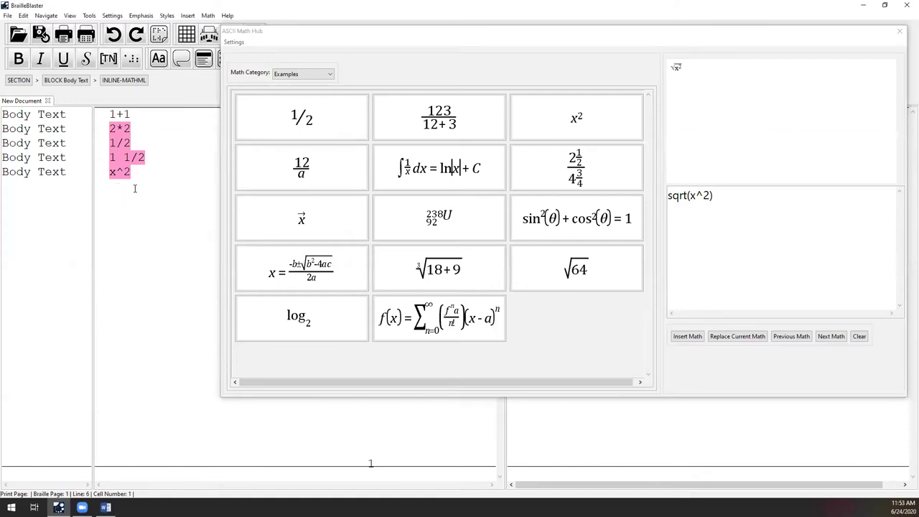
left_click(690, 340)
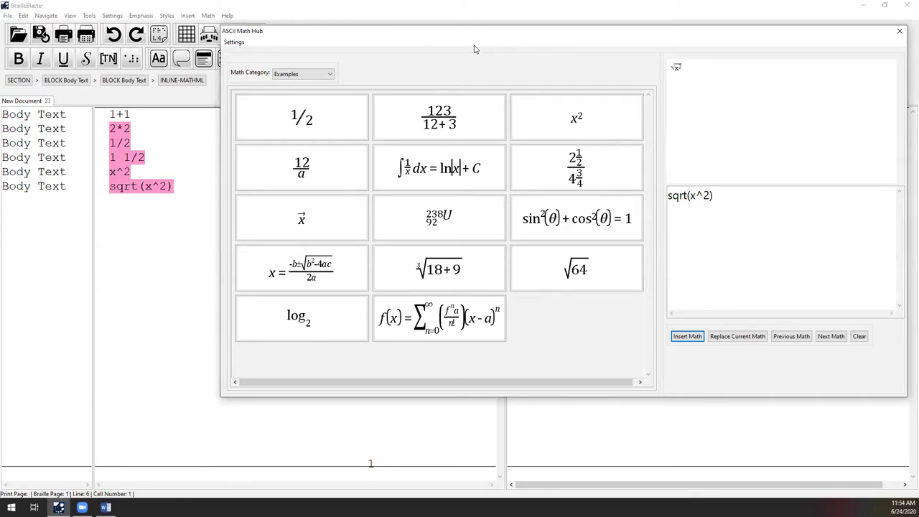
- Go back through the document's previous math expressions in the hub until "1/2" is loaded in its editor
left_click_drag(474, 49, 520, 8)
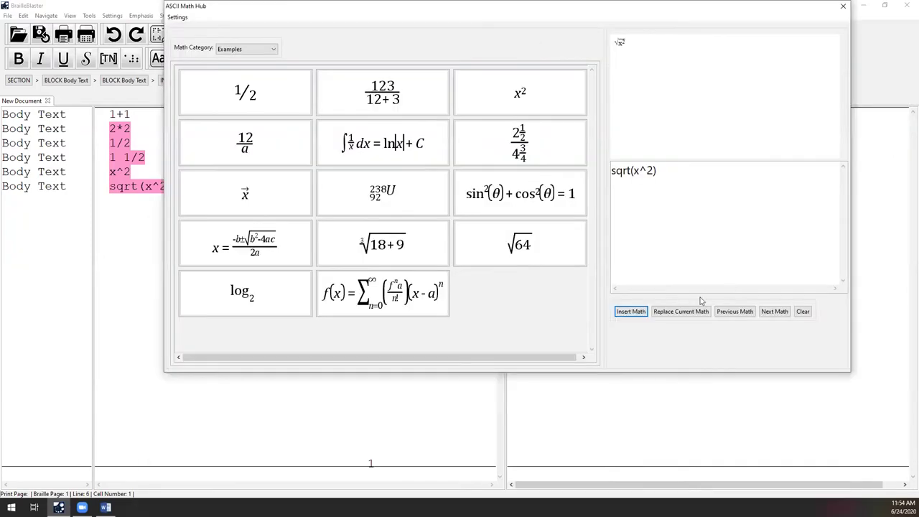
left_click(737, 312)
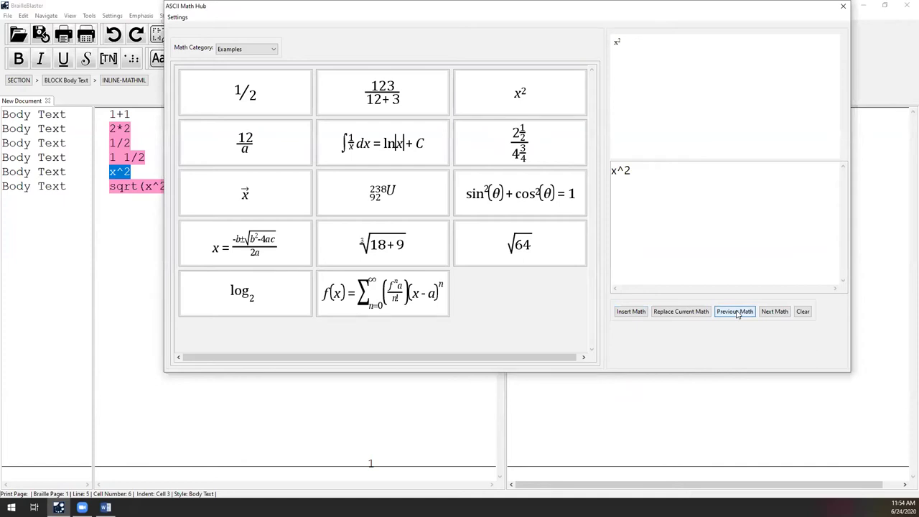
left_click(734, 313)
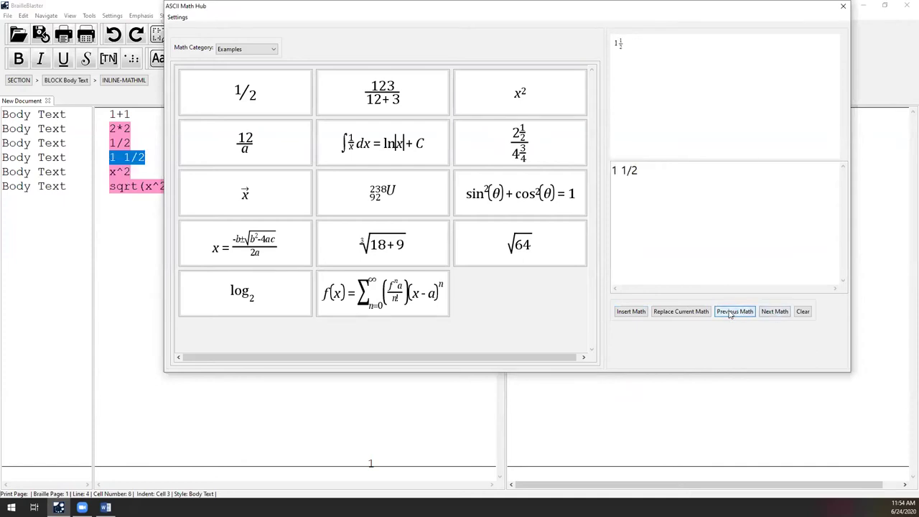
left_click(730, 313)
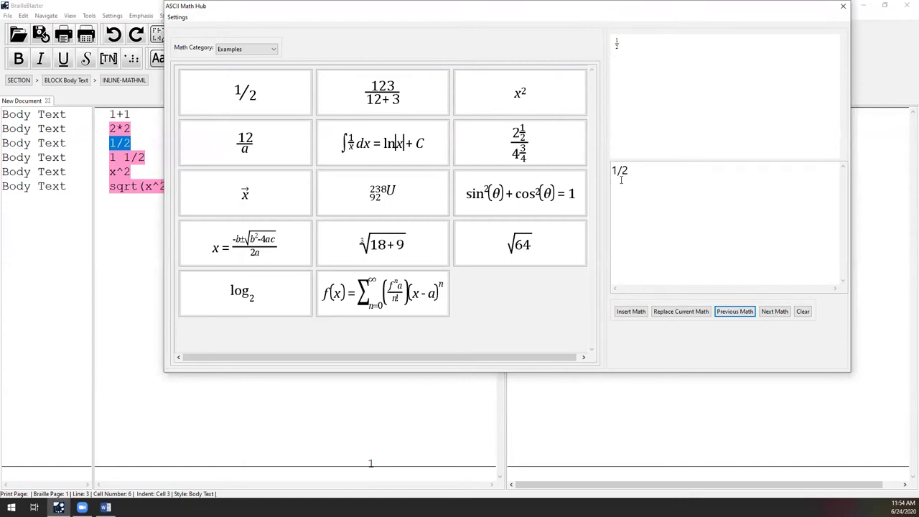
- Step back to 2*2 and forward to 1/2 in the ASCII Math Hub, and look over the available math categories
left_click(731, 314)
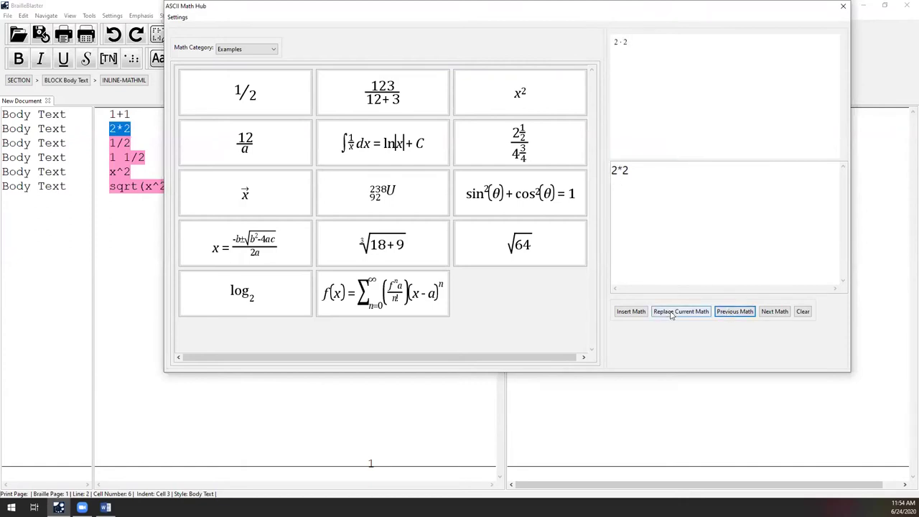
left_click(773, 312)
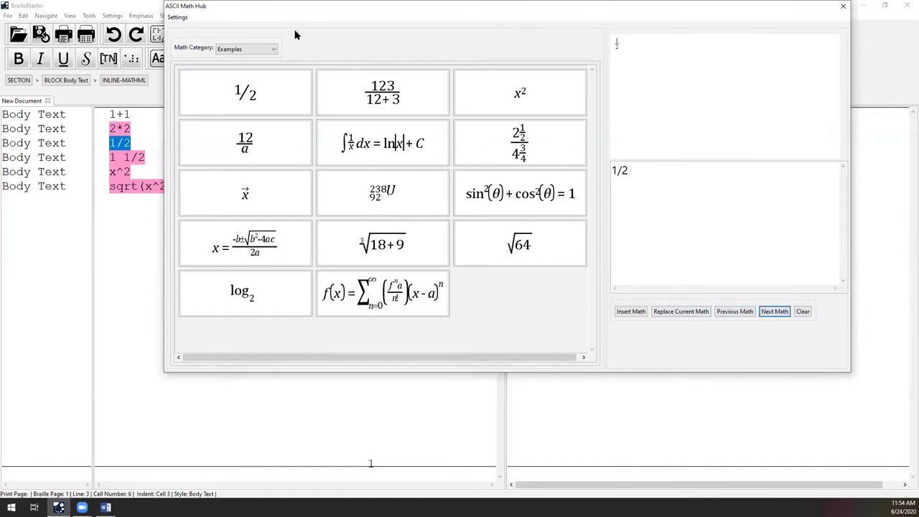
left_click(253, 50)
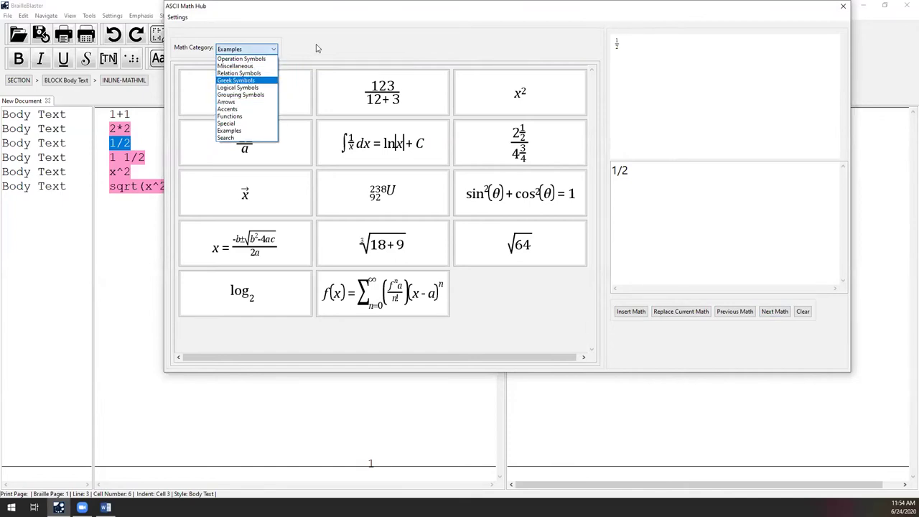
left_click(350, 48)
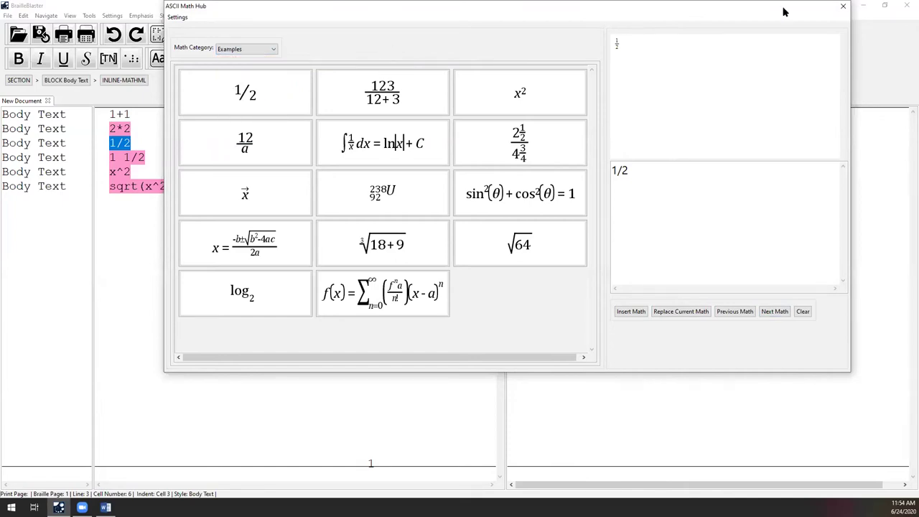
- Close the ASCII Math Hub and set the document's braille standard to UEB-PLUS-NEMETH in the translation settings
left_click(843, 6)
left_click(138, 152)
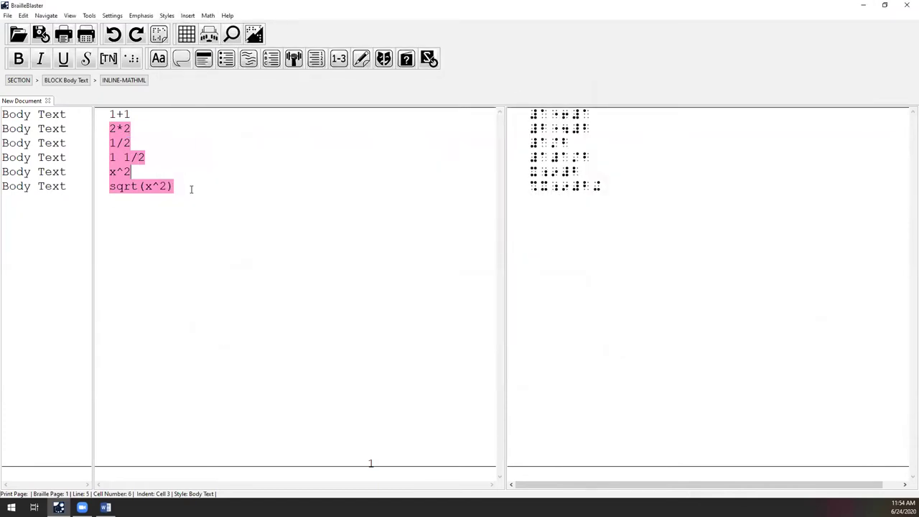
left_click(108, 16)
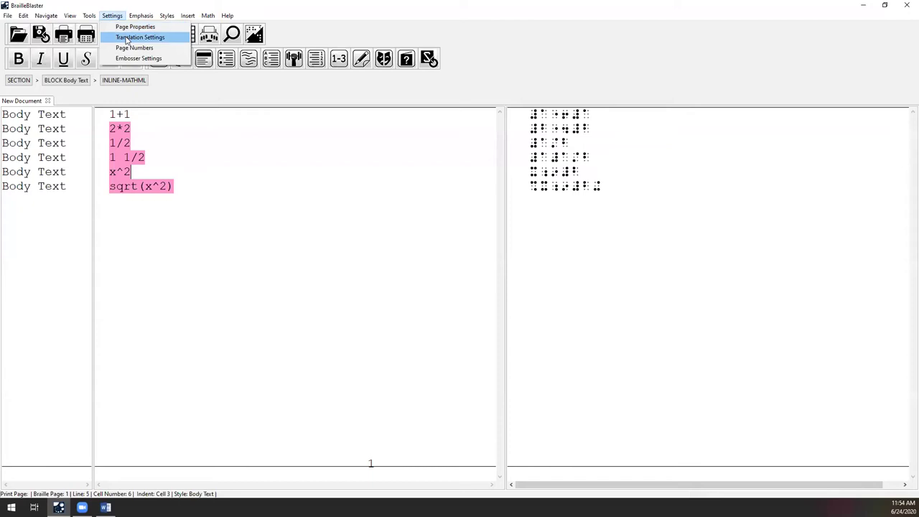
left_click(123, 39)
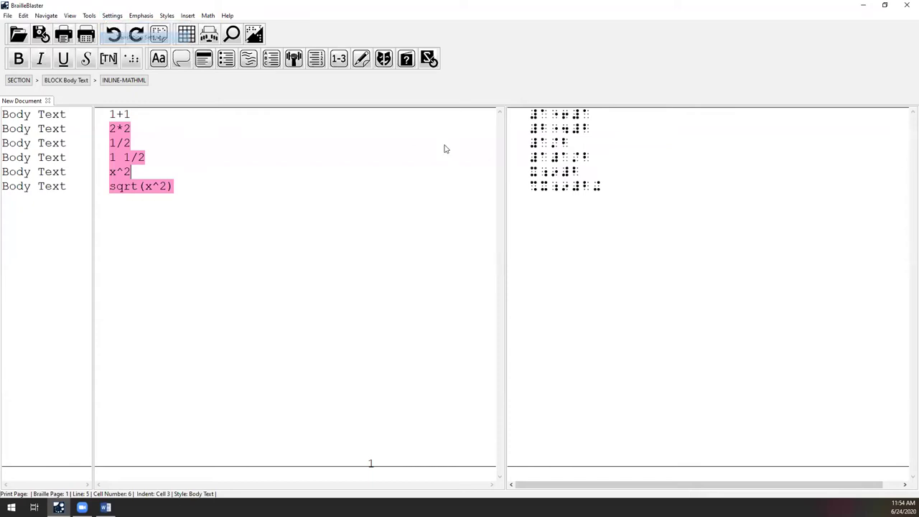
left_click(225, 96)
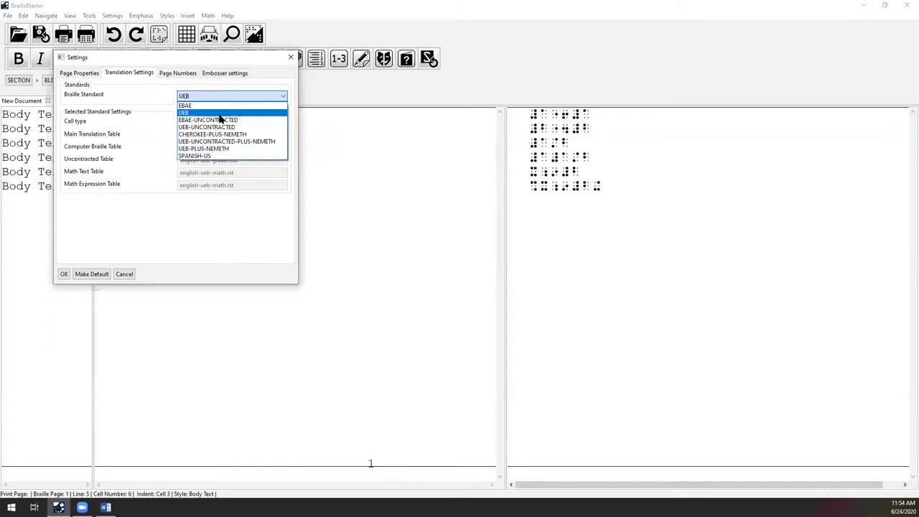
left_click(209, 151)
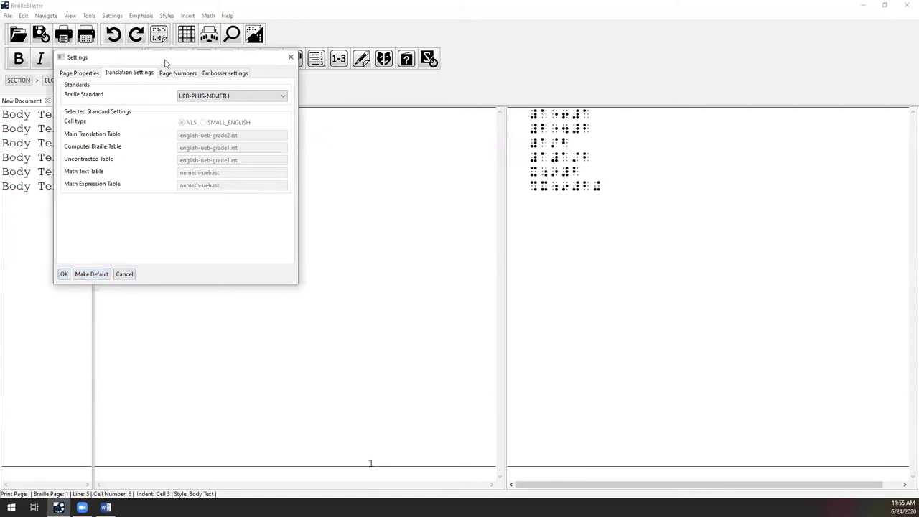
left_click_drag(165, 63, 400, 33)
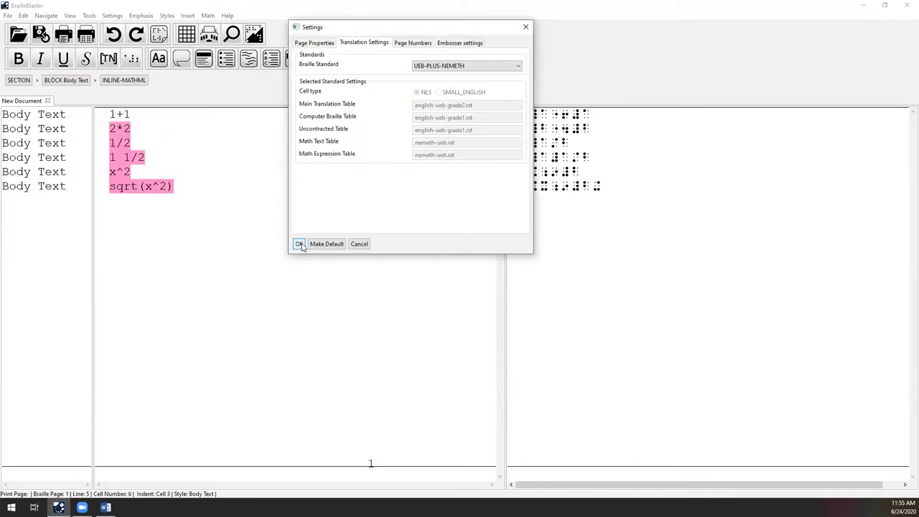
left_click(301, 244)
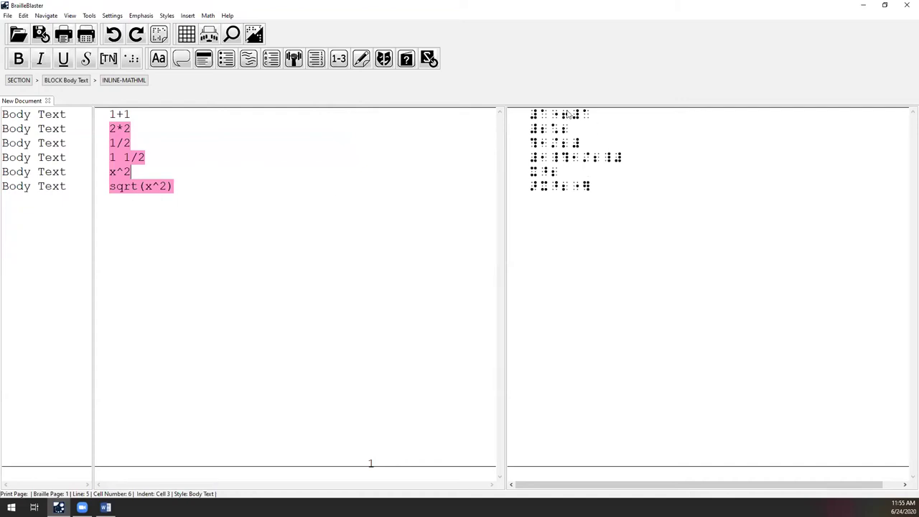
- Apply math translation to the "1+1" expression on the document's first line
mouse_move(531, 115)
left_mouse_down()
mouse_move(588, 104)
mouse_move(531, 113)
mouse_move(590, 114)
mouse_move(530, 115)
left_mouse_up()
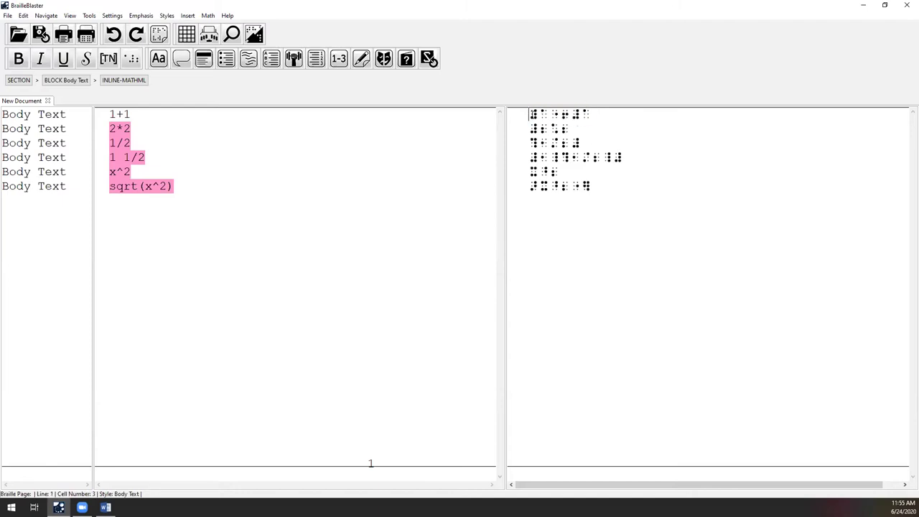
left_click(139, 112)
left_click_drag(139, 113, 96, 116)
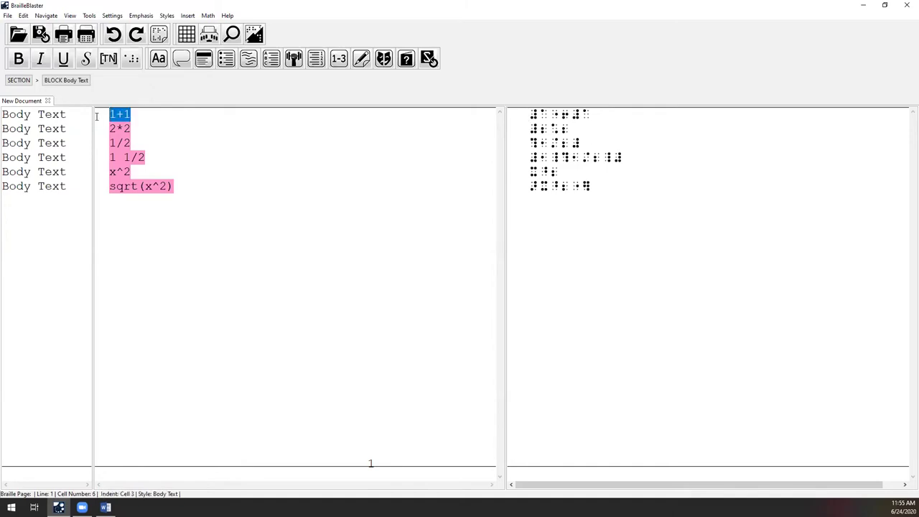
left_click(148, 112)
left_click_drag(143, 115, 101, 119)
key("ctrl+m")
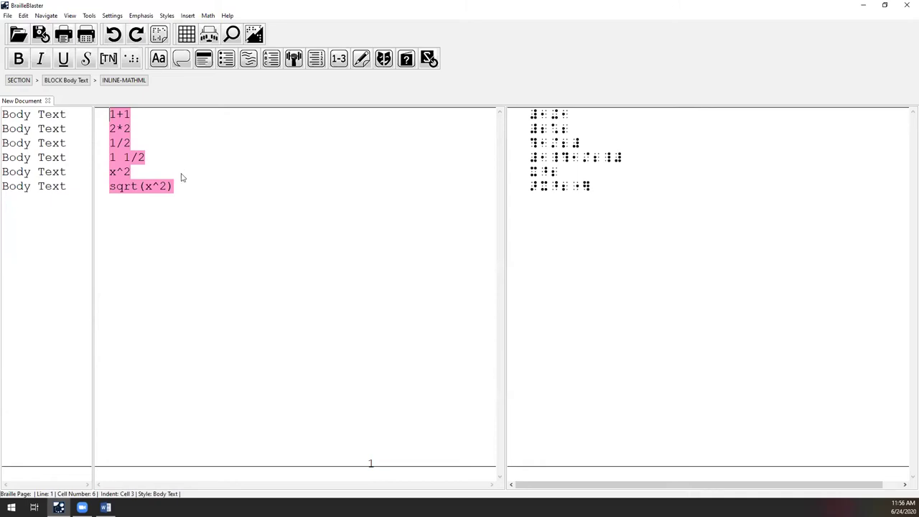
left_click(208, 16)
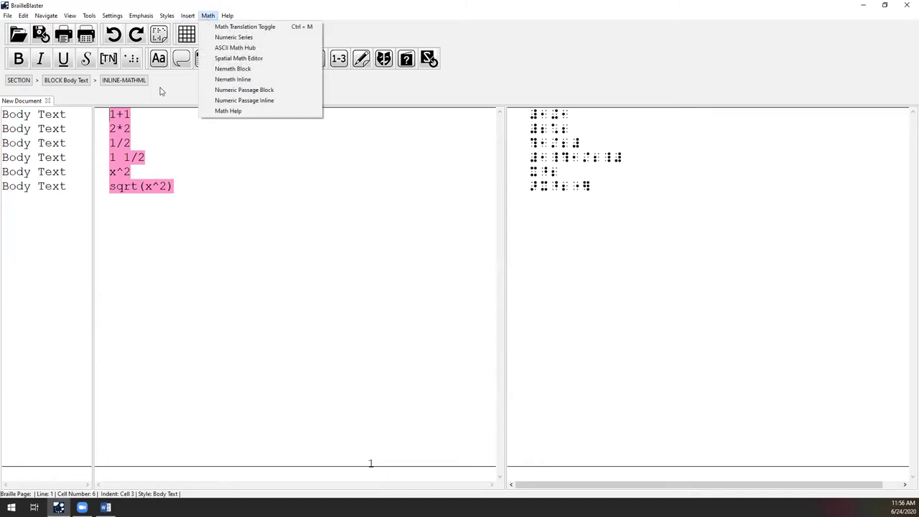
left_click(153, 156)
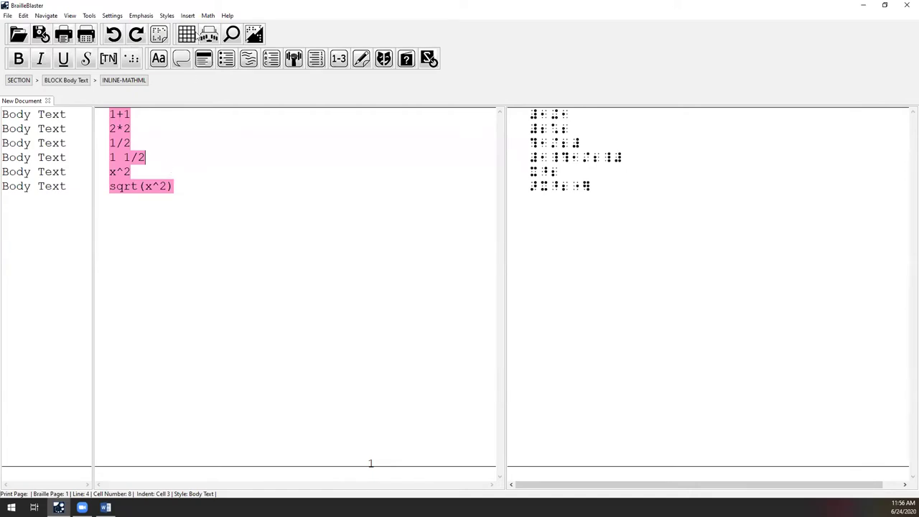
left_click(209, 17)
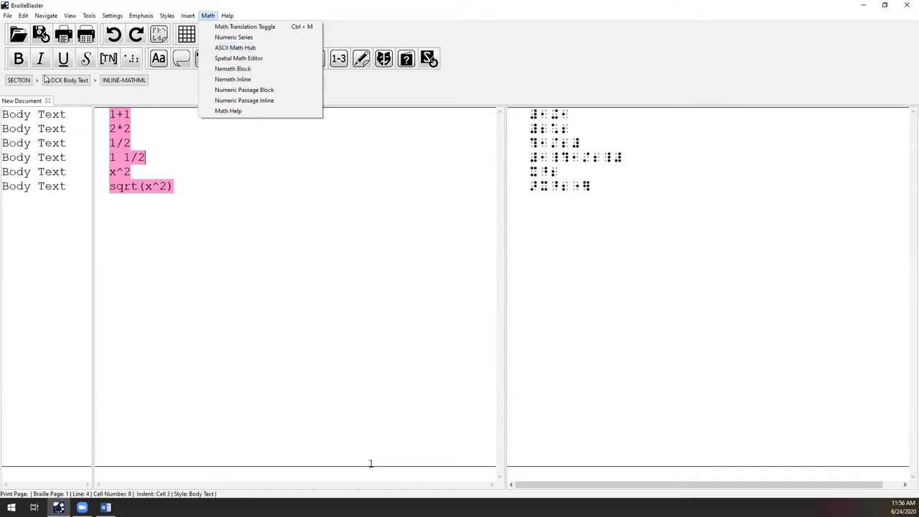
left_click(114, 142)
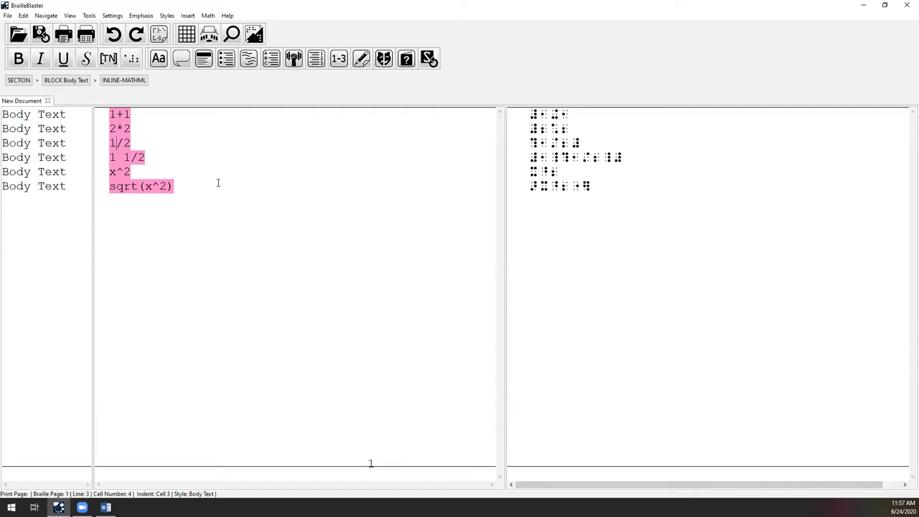
- Close the current math document and open the Spatial Math Editor in a blank new document
left_click(48, 101)
left_click(466, 281)
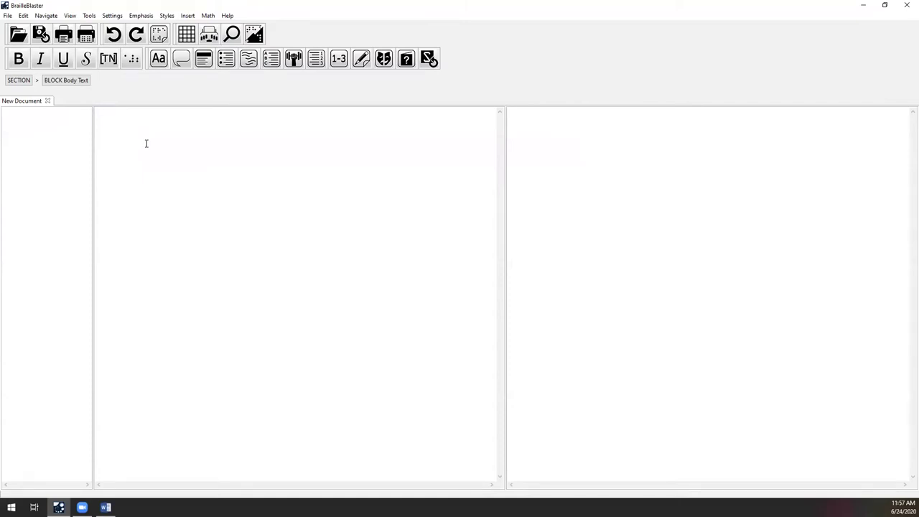
left_click(208, 15)
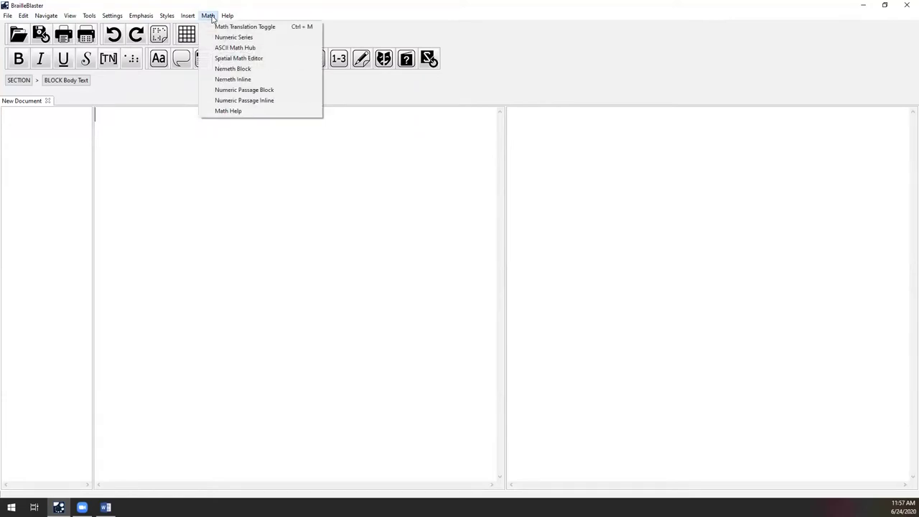
left_click(253, 61)
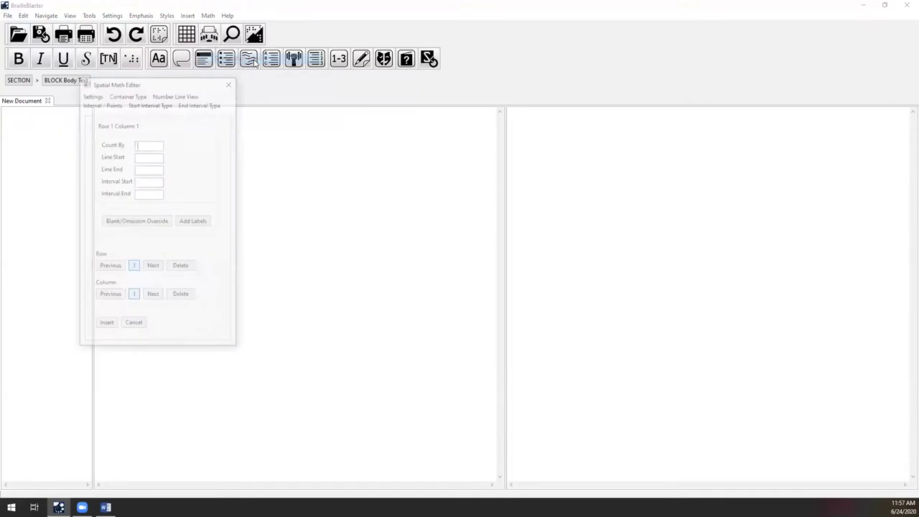
- Change the spatial math container type from Number Line Editor to Math Templates
left_click(178, 85)
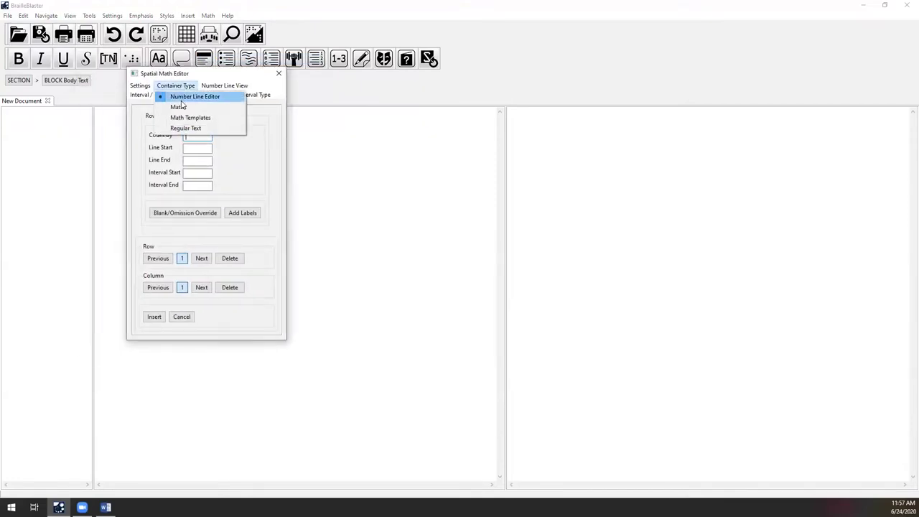
left_click(185, 117)
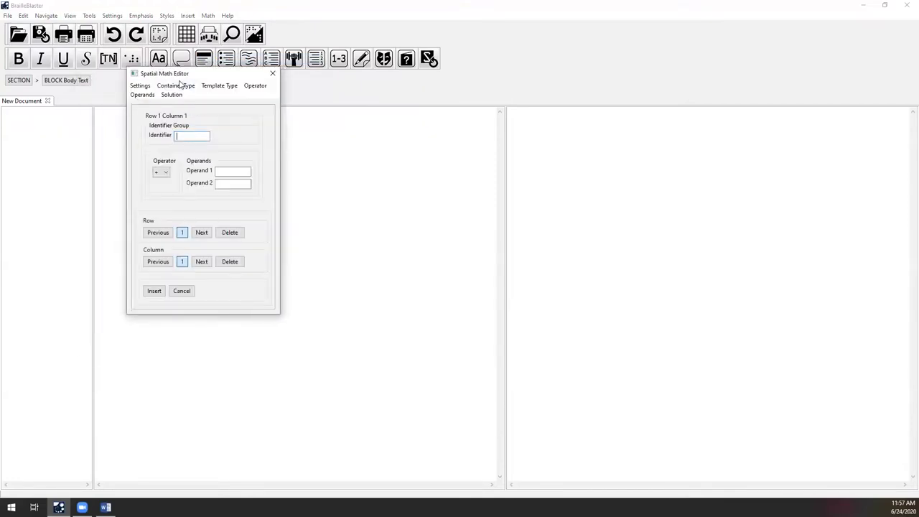
left_click(179, 86)
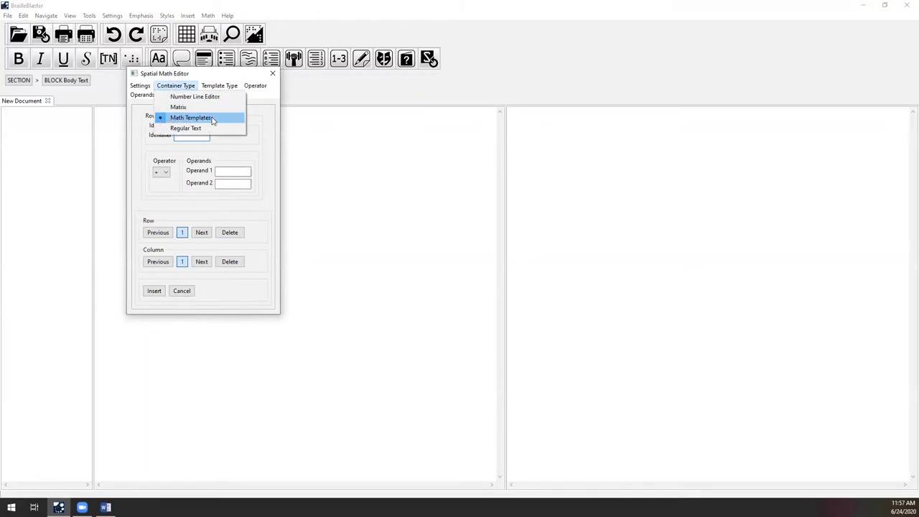
left_click(250, 151)
- Examine the math template's identifier and operand fields and its available operators
left_click(227, 171)
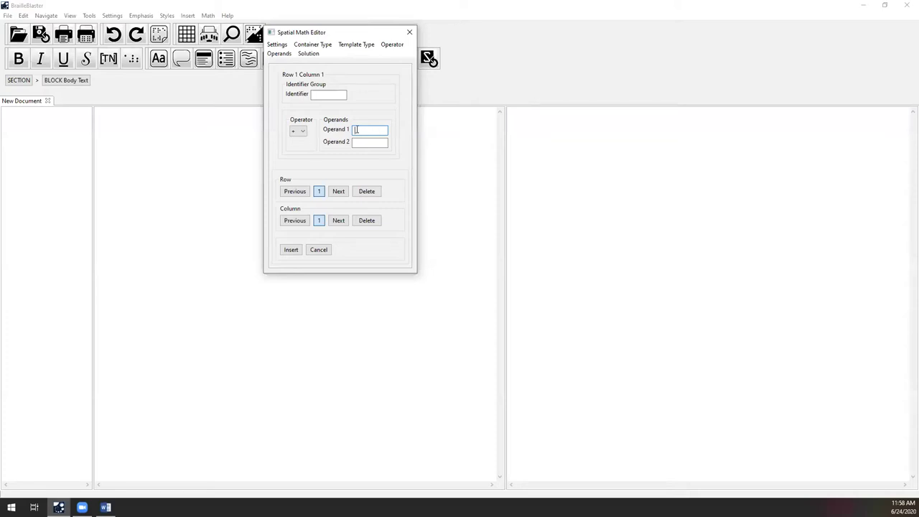
left_click(314, 93)
left_click(366, 130)
left_click(371, 142)
left_click(298, 130)
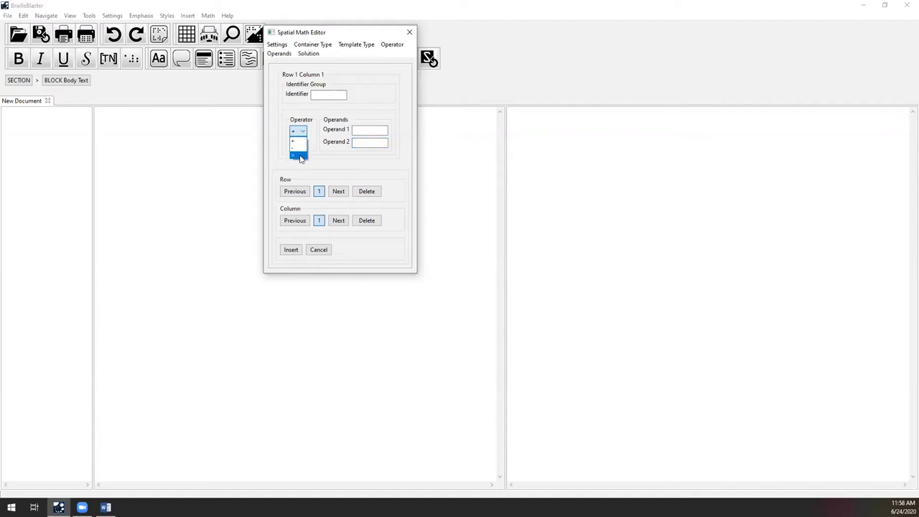
left_click(333, 164)
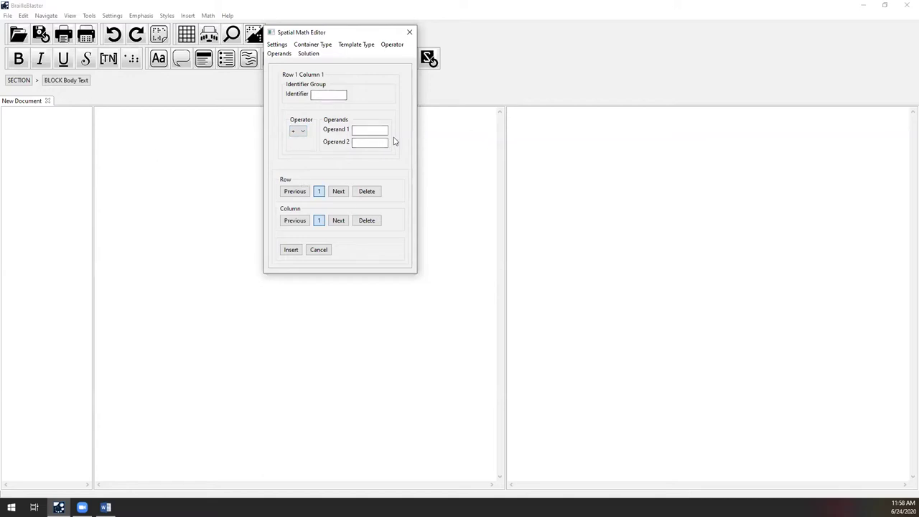
- Enter 33 and 3 as the operands of the addition template and insert the spatial problem into the document
left_click(359, 130)
type("33")
left_click(366, 143)
type("3")
left_click(289, 251)
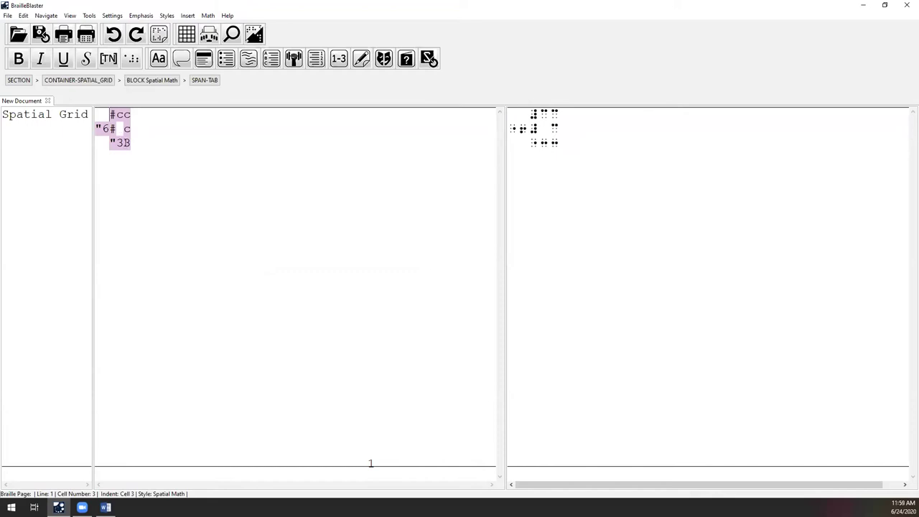
- Reopen the inserted addition problem in the Spatial Math Editor, enable its solution and insert it with the solution 36
left_click(127, 144)
left_click(208, 15)
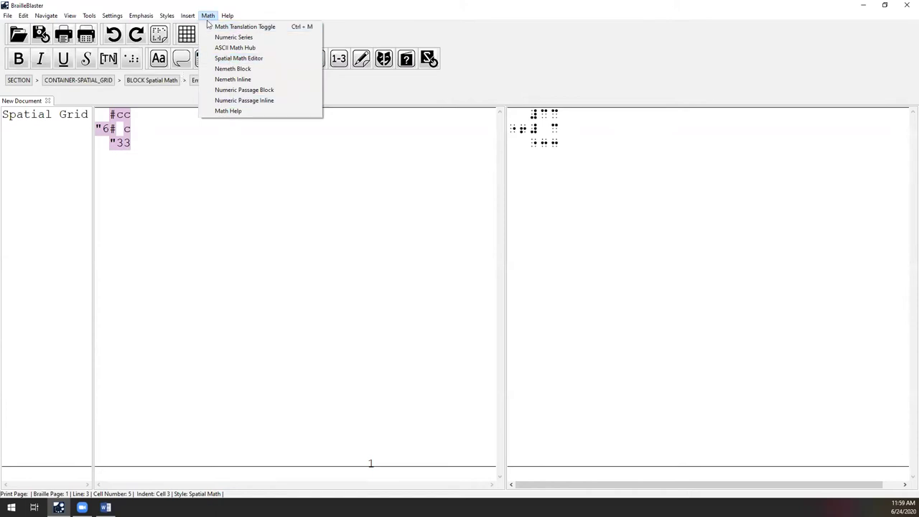
left_click(223, 61)
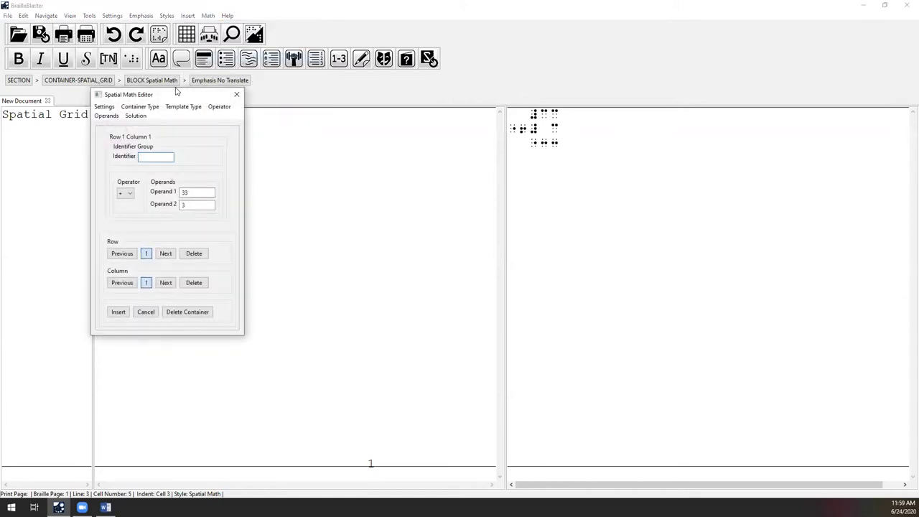
left_click_drag(363, 40, 382, 32)
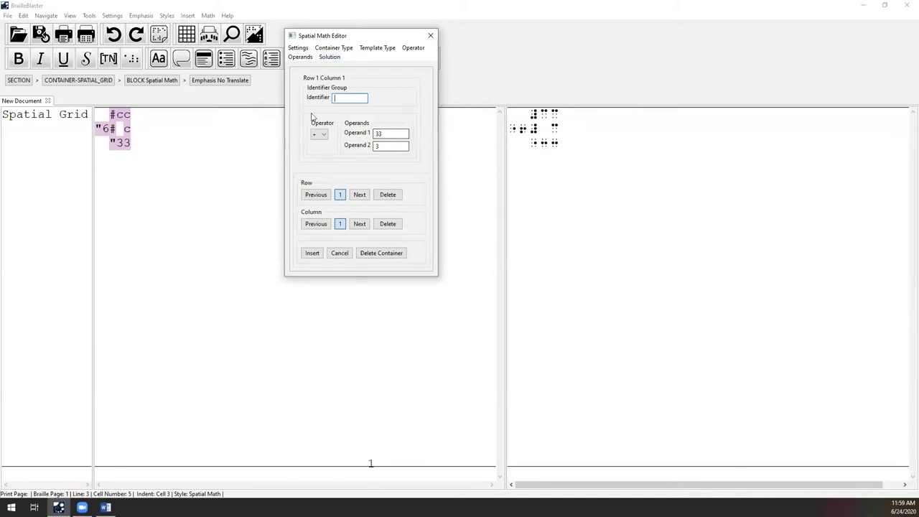
left_click(329, 58)
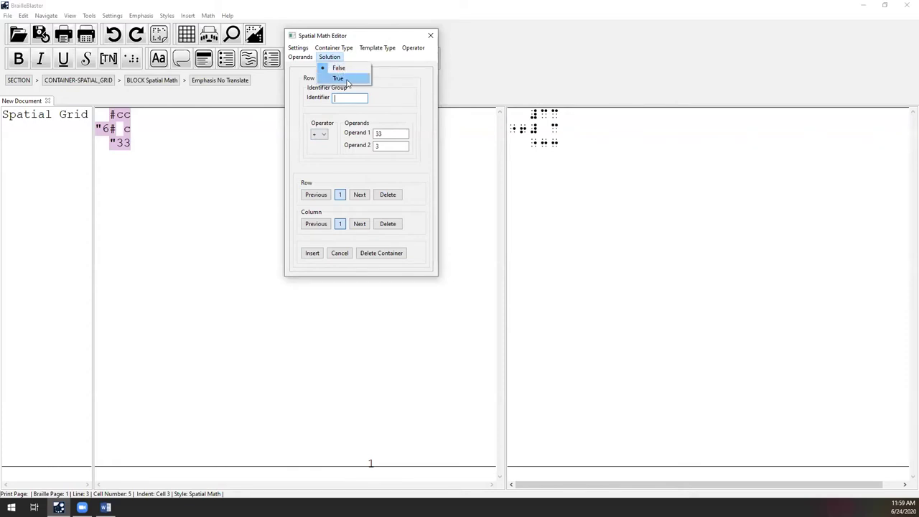
left_click(346, 80)
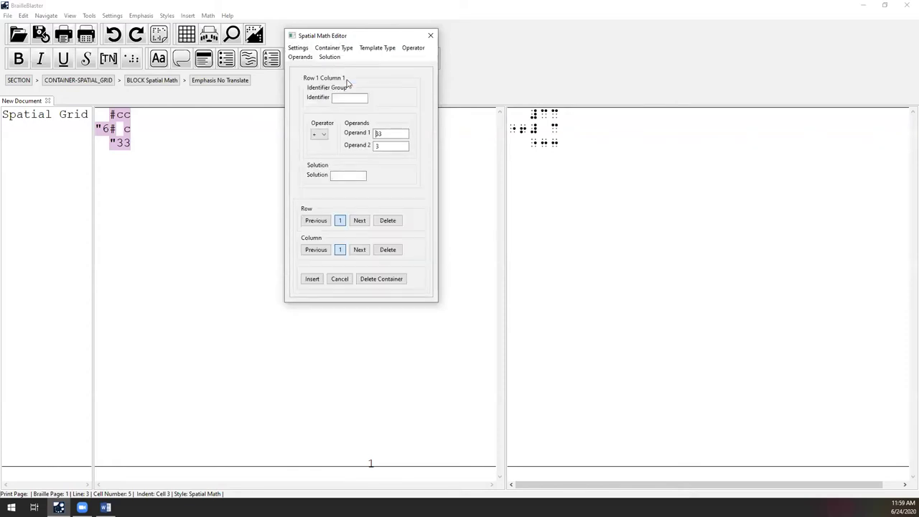
left_click(348, 175)
type("36")
left_click(311, 279)
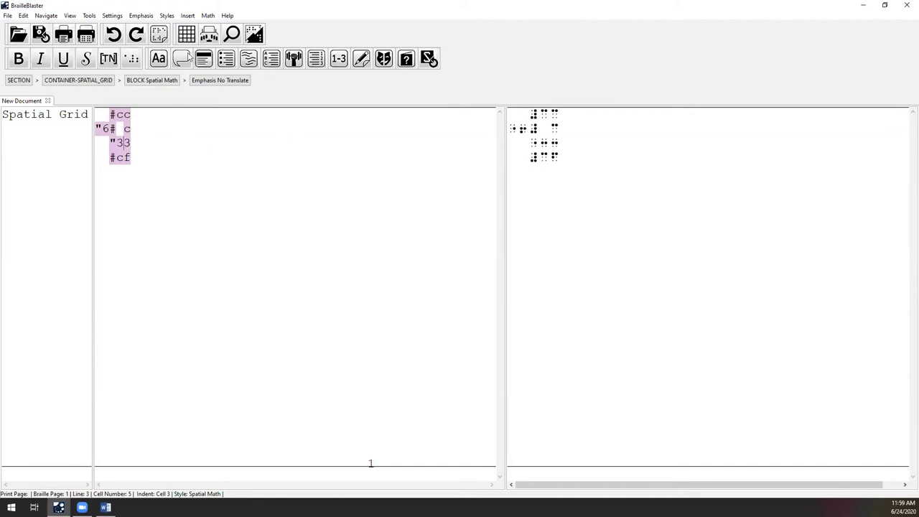
- Reopen the addition problem in the Spatial Math Editor and add a second column to its first row
left_click(208, 19)
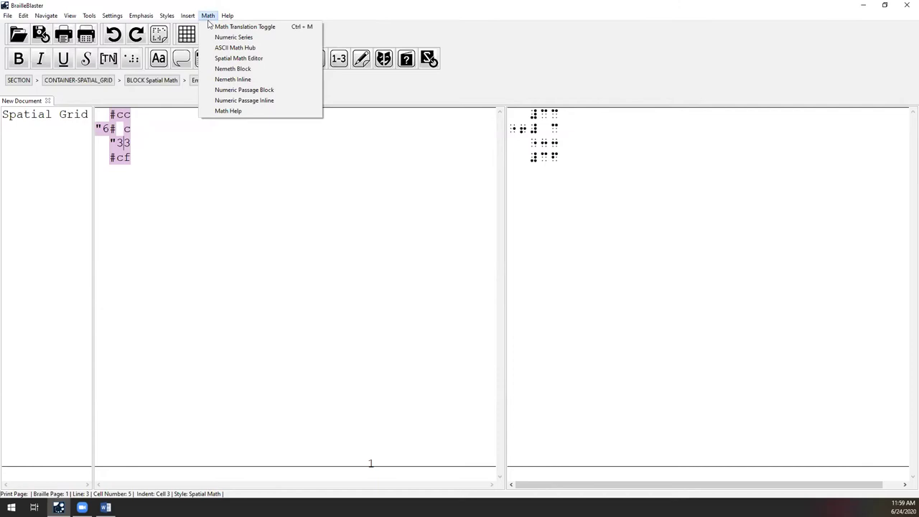
left_click(224, 60)
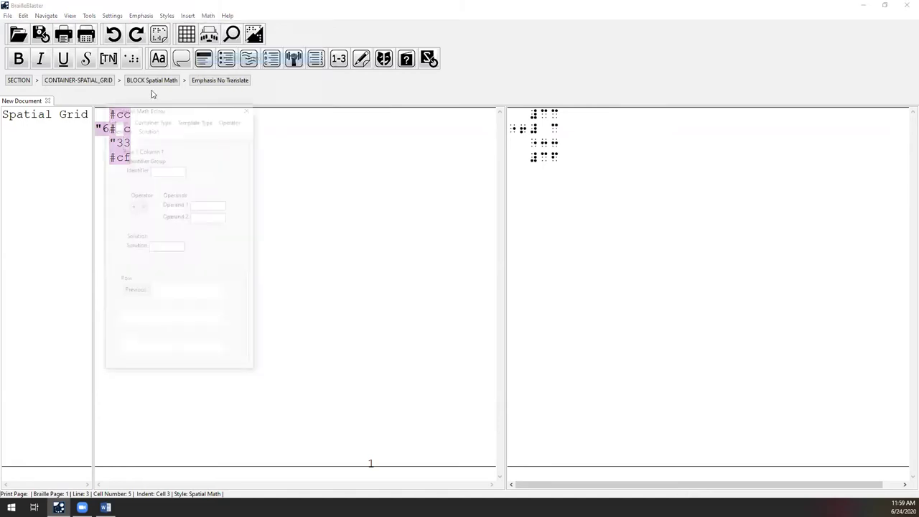
left_click_drag(164, 106, 329, 46)
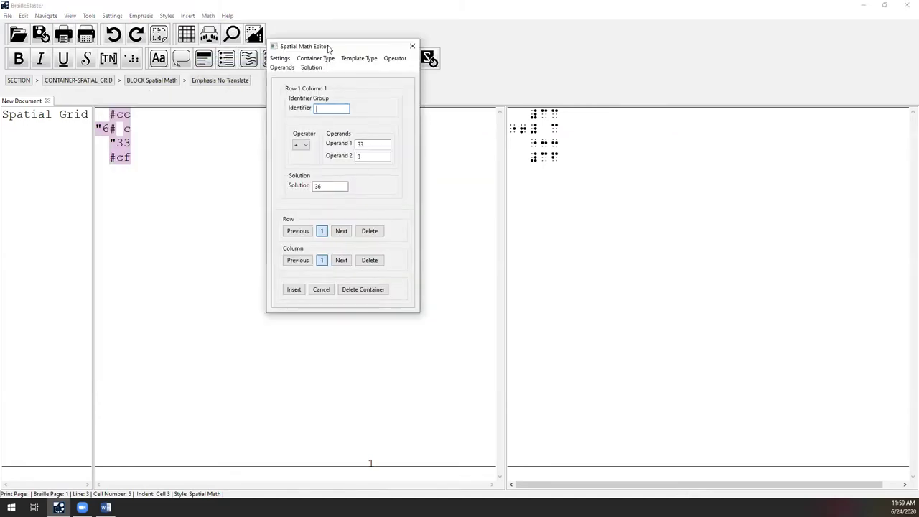
left_click(341, 262)
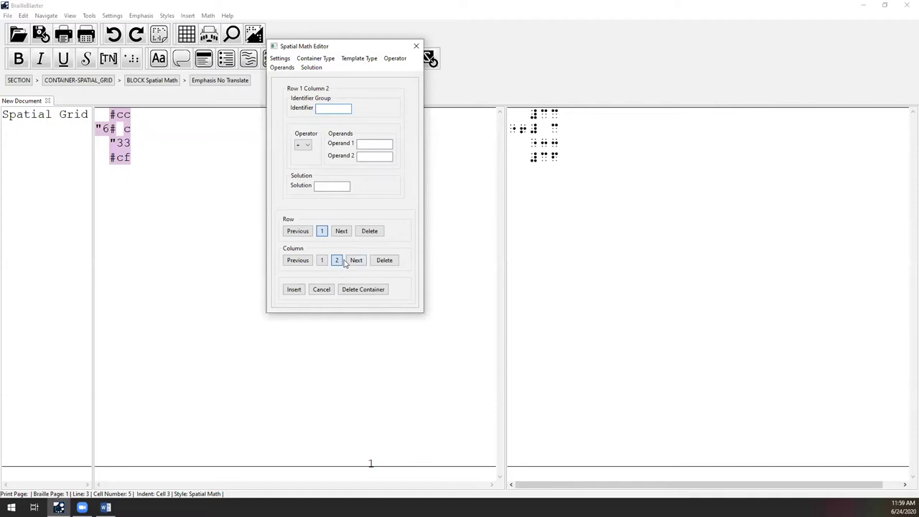
- Fill the second column with the multiplication 9 × 4 and solution 36, and insert the updated grid into the document
left_click(374, 143)
type("9")
left_click(374, 155)
type("4")
left_click(307, 146)
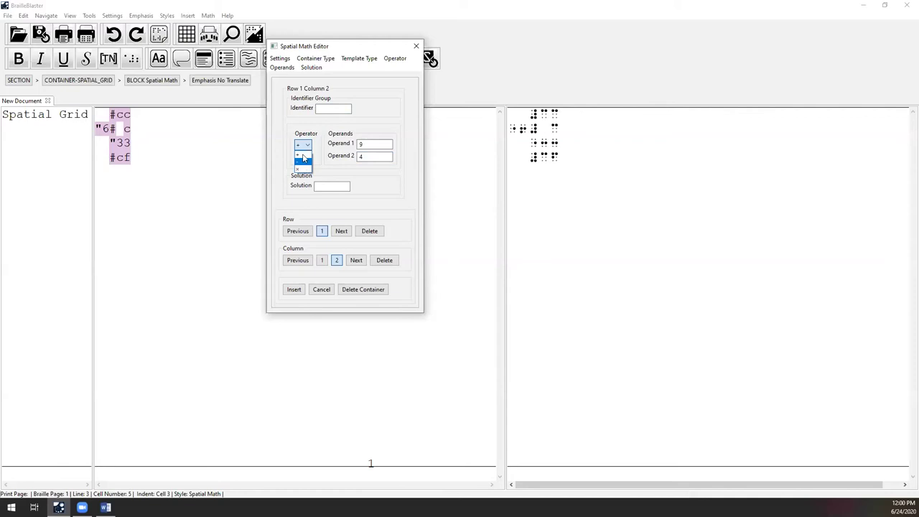
left_click(301, 170)
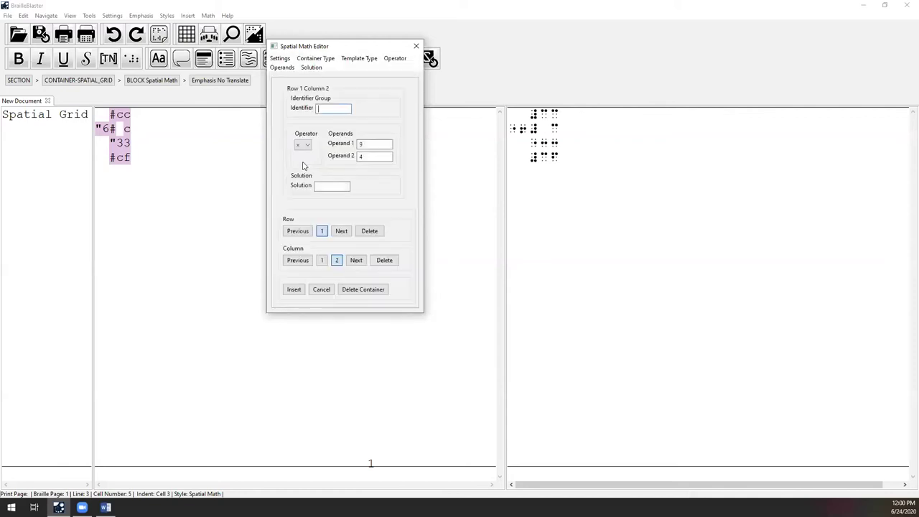
left_click(304, 146)
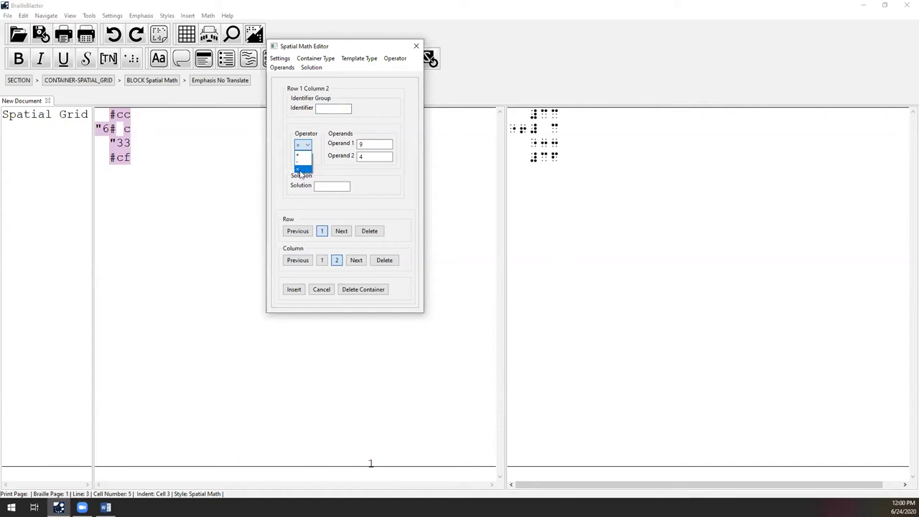
left_click(330, 186)
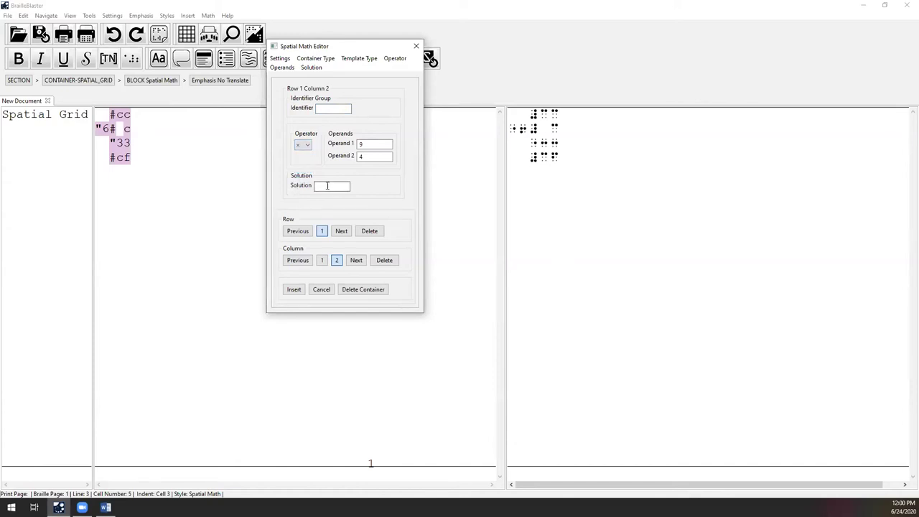
type("36")
left_click(294, 290)
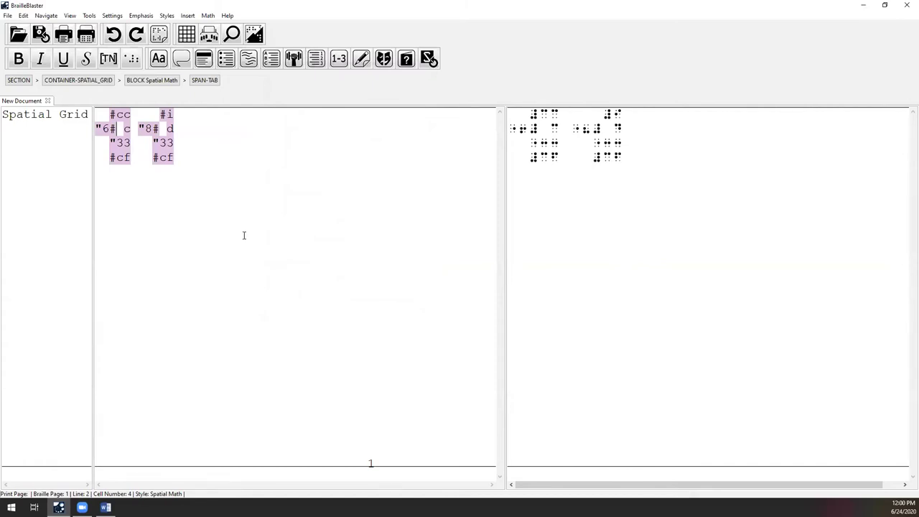
- Reopen the spatial grid for editing, add a third column and set its template type to Division Template
left_click(162, 143)
left_click(167, 128)
left_click(207, 15)
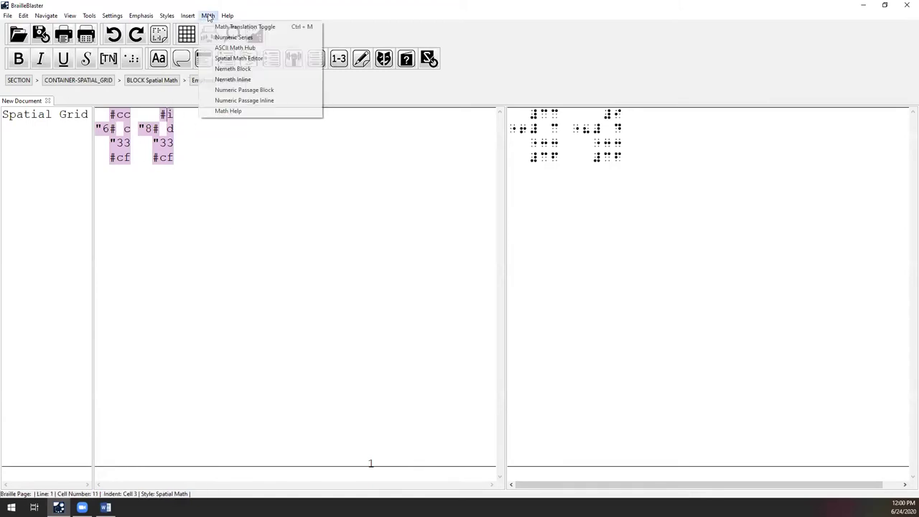
left_click(239, 59)
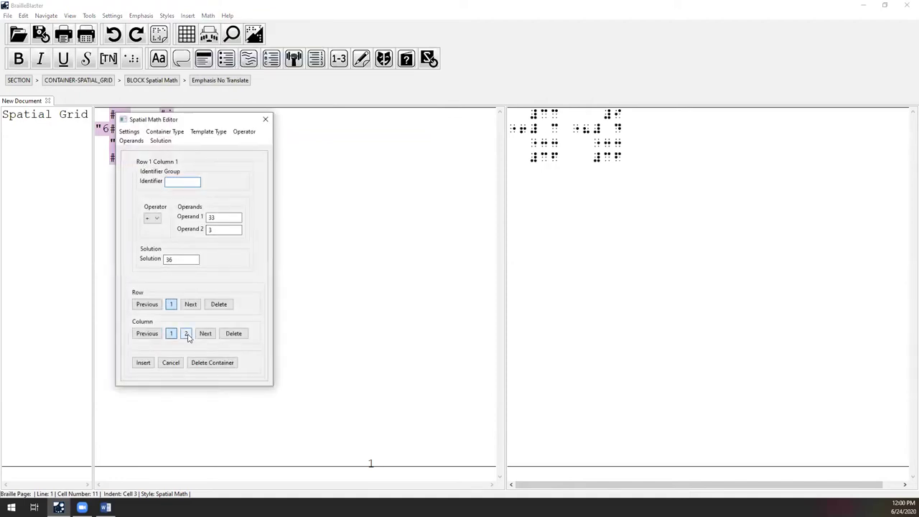
left_click(205, 333)
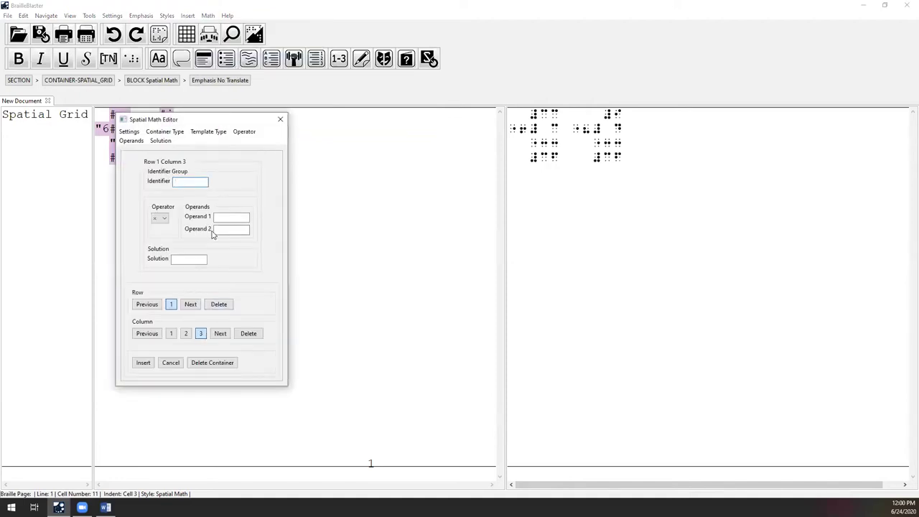
left_click(210, 132)
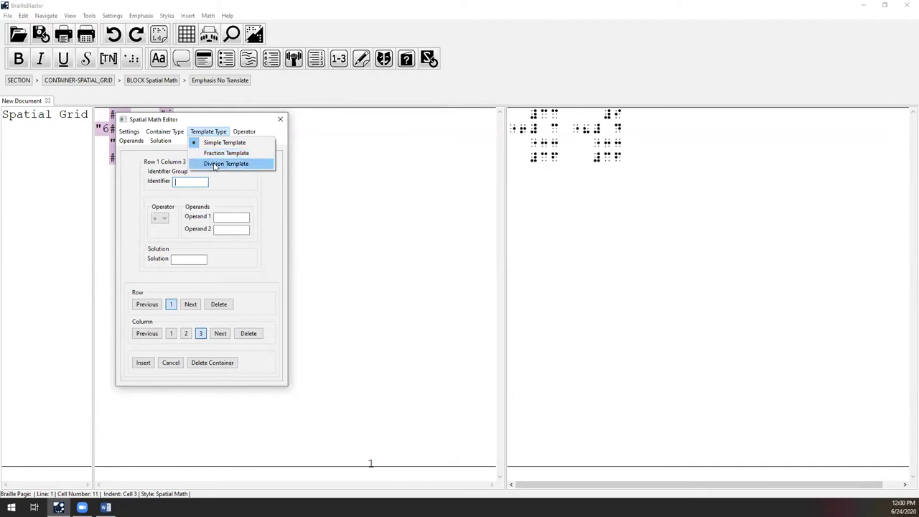
left_click(214, 165)
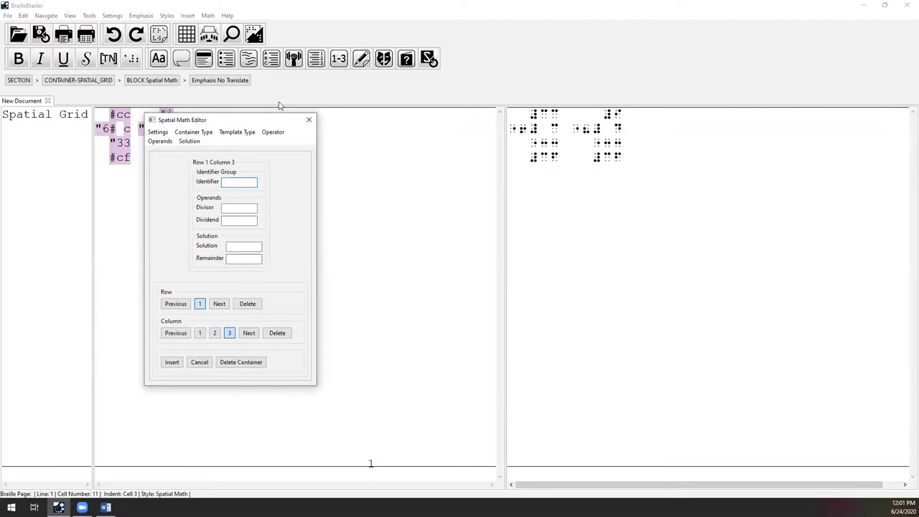
left_click_drag(280, 120, 482, 61)
- Fill the division template with divisor 3, dividend 10, solution 3 and remainder 1, and insert it into the document
left_click(431, 148)
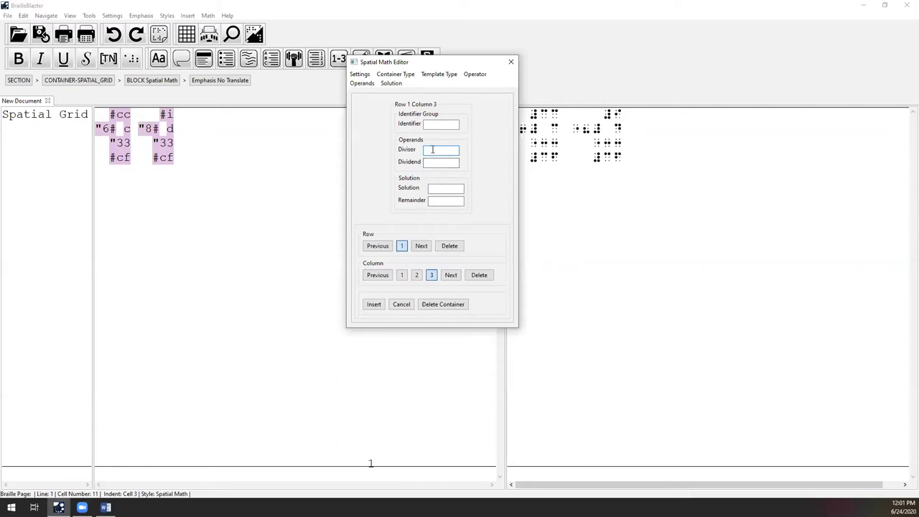
type("3")
left_click(438, 164)
type("3")
key("Tab")
type("1")
left_click(374, 305)
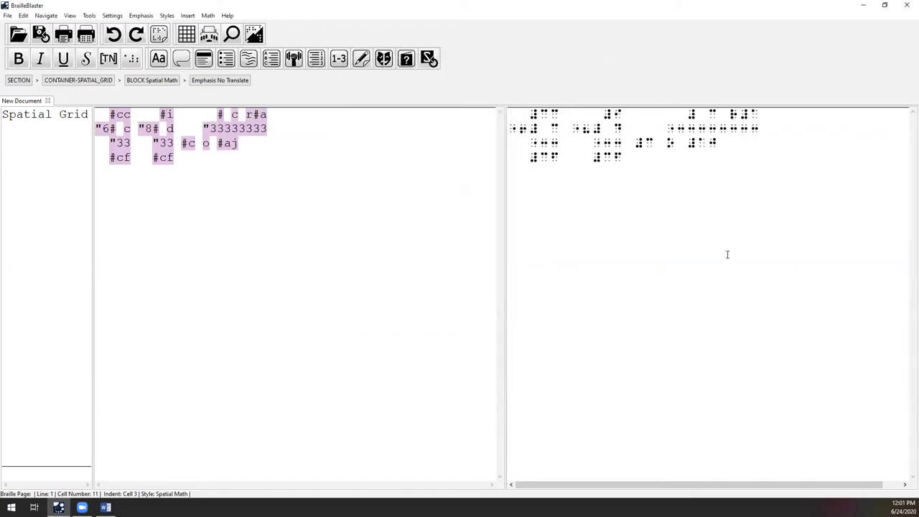
- Examine the braille cells of the division problem: divisor, division sign, dividend, quotient and remainder
left_click(637, 142)
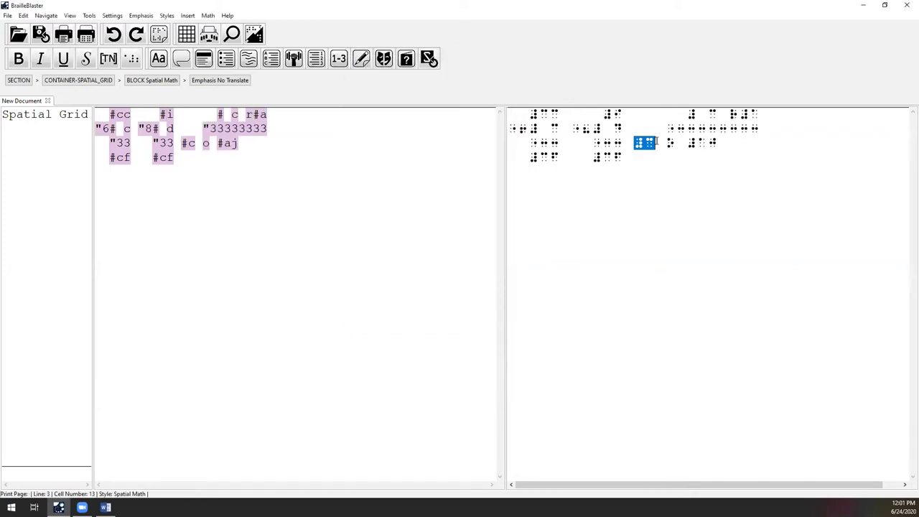
left_click(670, 143)
key("shift+Up")
key("shift+Down")
left_click_drag(688, 142, 719, 143)
left_click(690, 113)
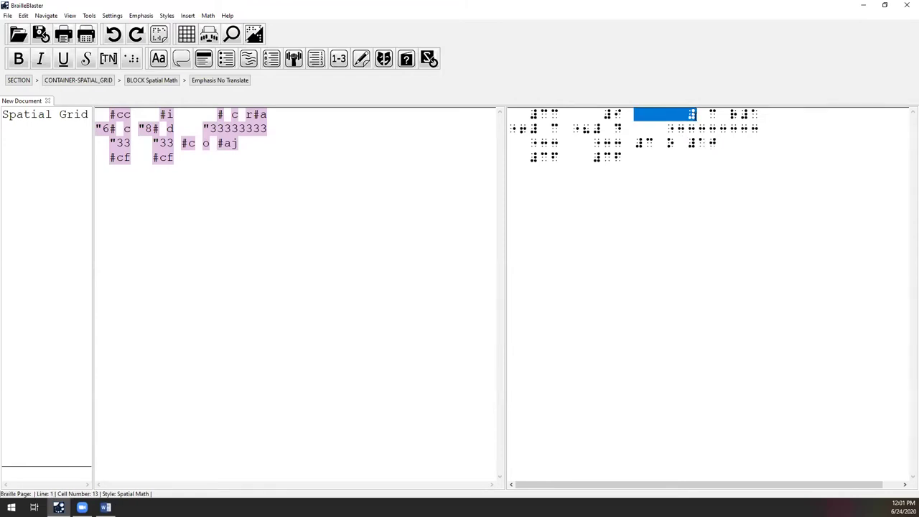
left_click(691, 112)
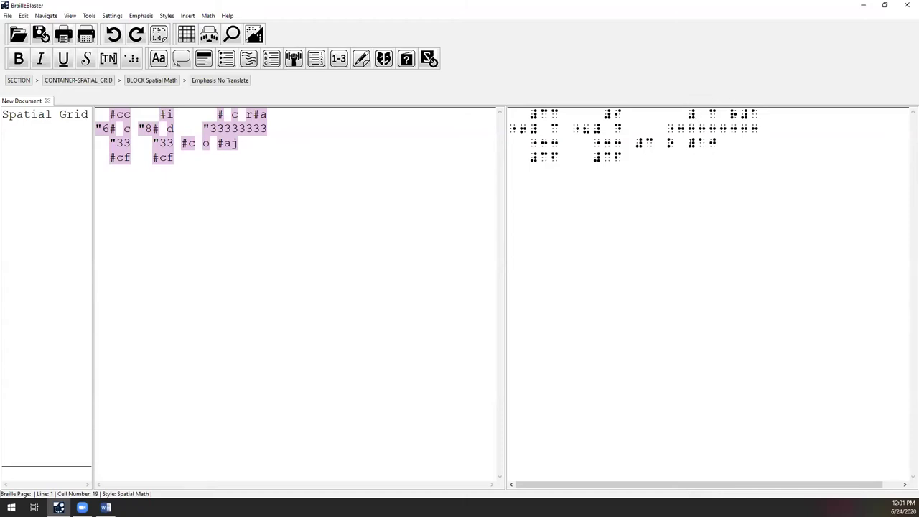
left_click(711, 115)
left_click(754, 114)
- Start a new spatial math container below the existing grid and set its type to Number Line Editor
left_click(150, 187)
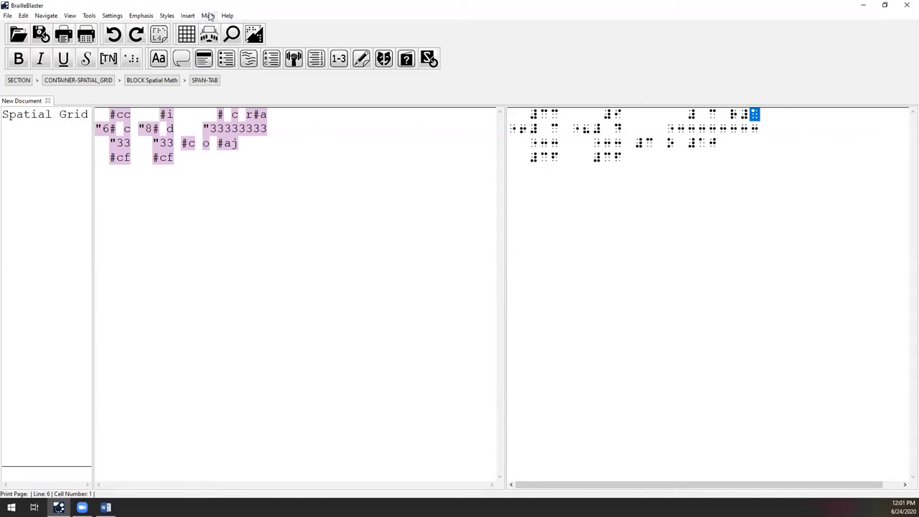
left_click(208, 15)
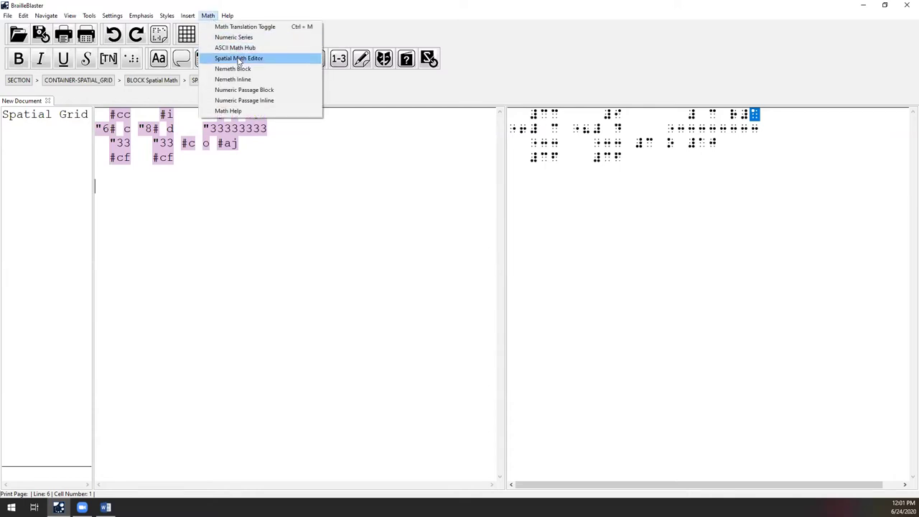
left_click(239, 60)
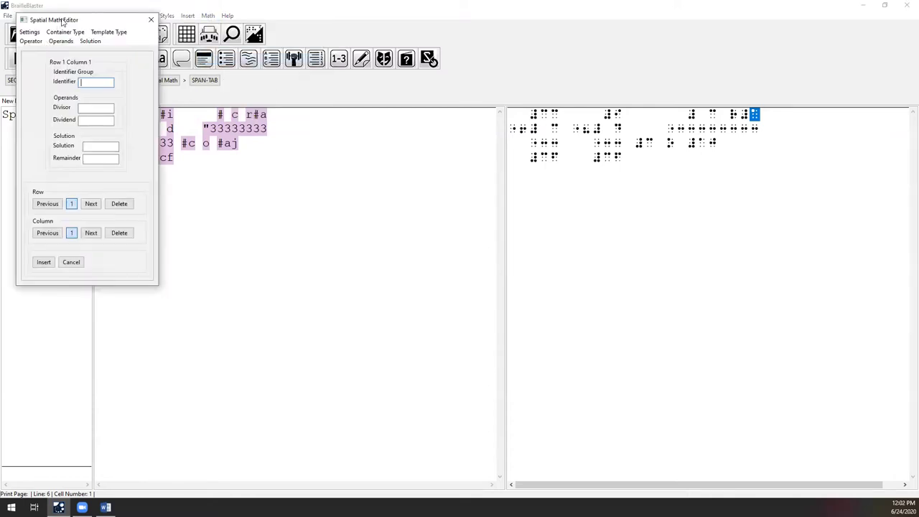
left_click_drag(62, 22, 326, 37)
left_click(330, 47)
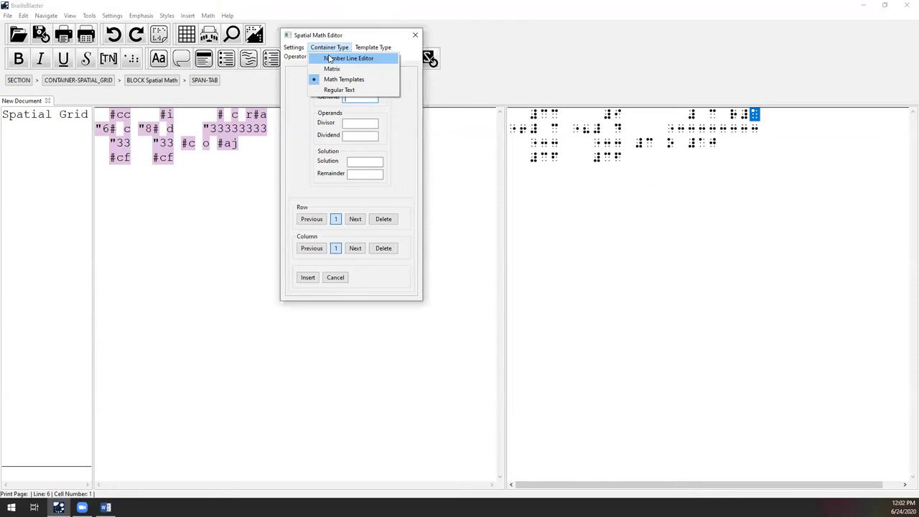
left_click(330, 58)
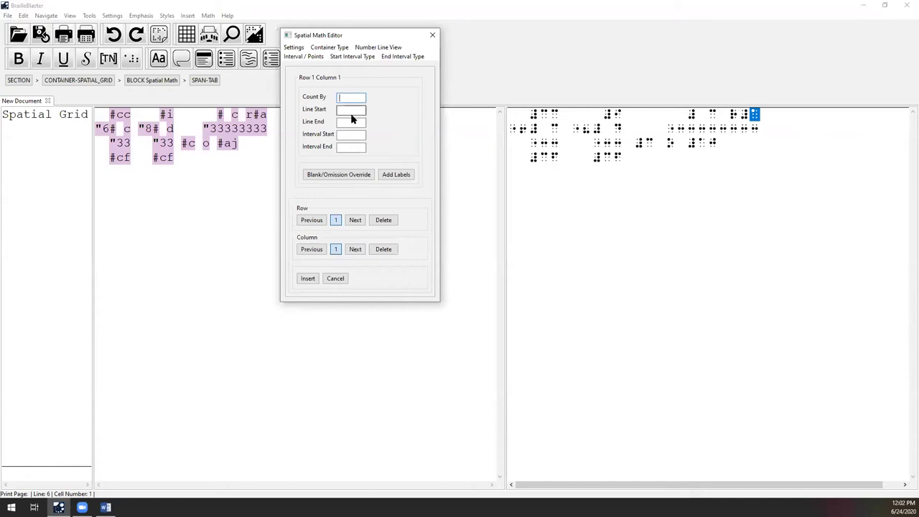
- Define a number line counting by 2 from -2 to 4 with an interval from 0 to 2, and insert it
type("2")
left_click(348, 109)
type("-2")
type("4")
type("0")
left_click(350, 147)
type("2")
left_click(309, 280)
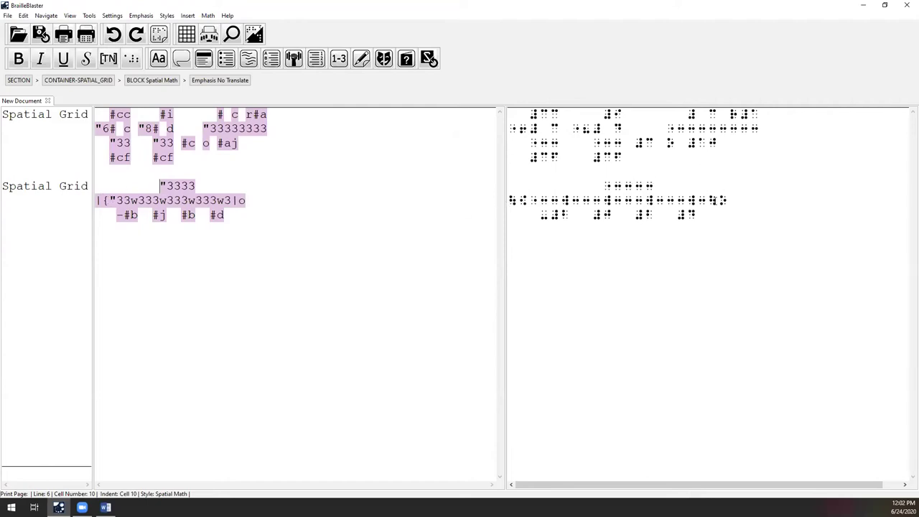
- Examine the interval segment and the line beneath it in the number line's braille output
left_click(598, 184)
key("shift+Right")
key("shift+Right")
key("shift+Right")
key("shift+Right")
key("shift+Right")
key("shift+Right")
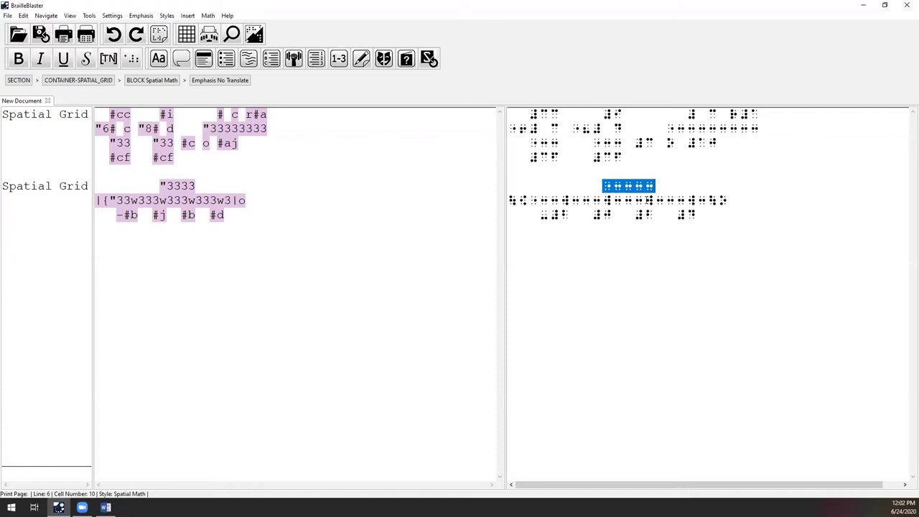
left_click(628, 204)
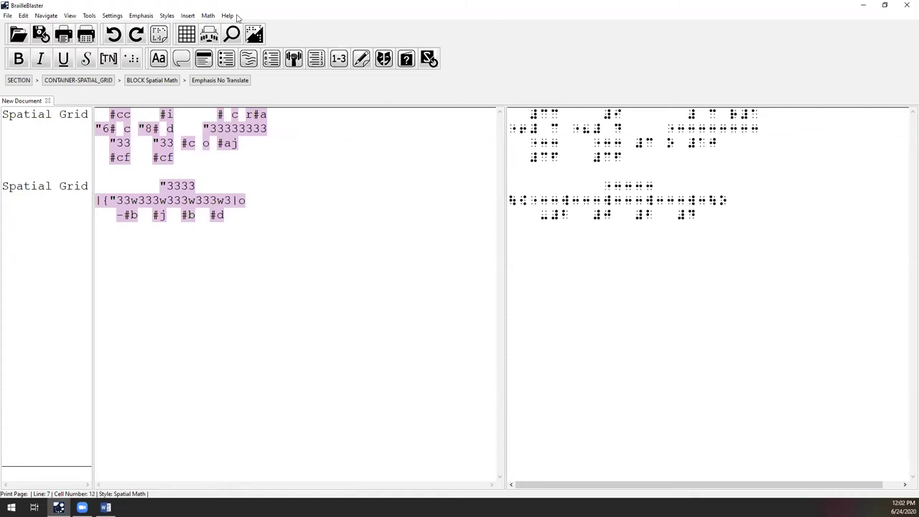
- Reopen the inserted number line in the Spatial Math Editor
left_click(208, 16)
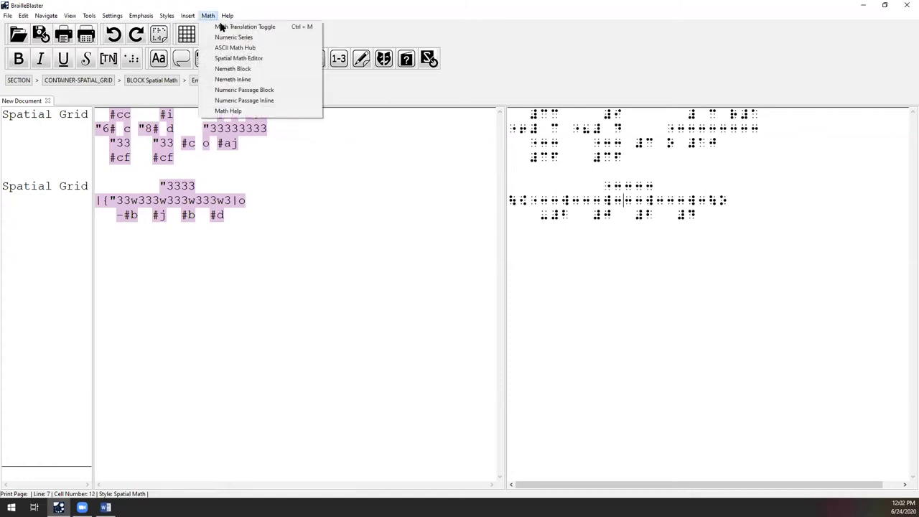
left_click(237, 58)
left_click_drag(107, 20, 534, 27)
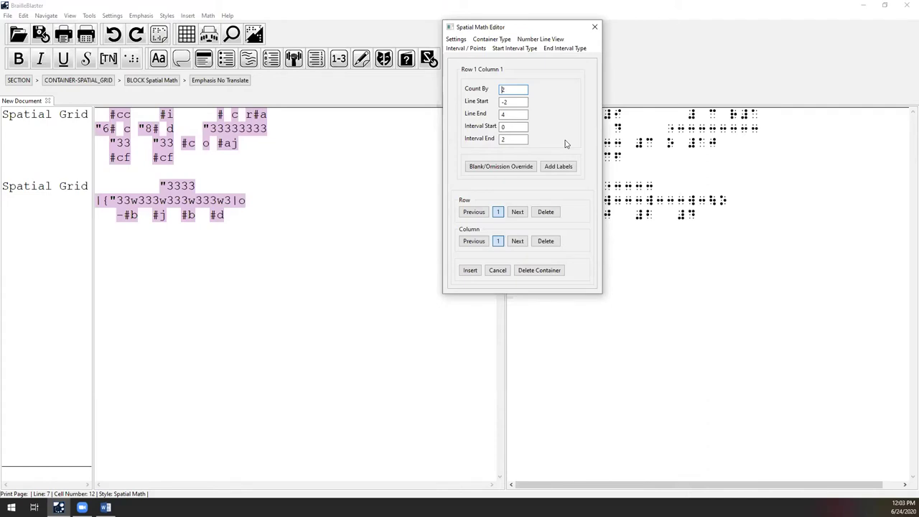
- Try to insert the number line with a Count By of 3, and restore Count By to 2
key("ctrl+a")
type("3")
left_click(471, 271)
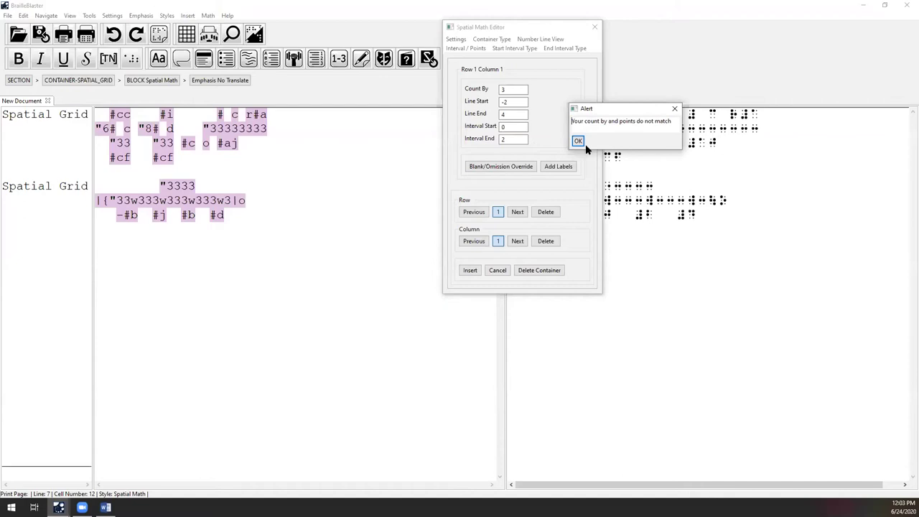
left_click(580, 142)
double_click(514, 89)
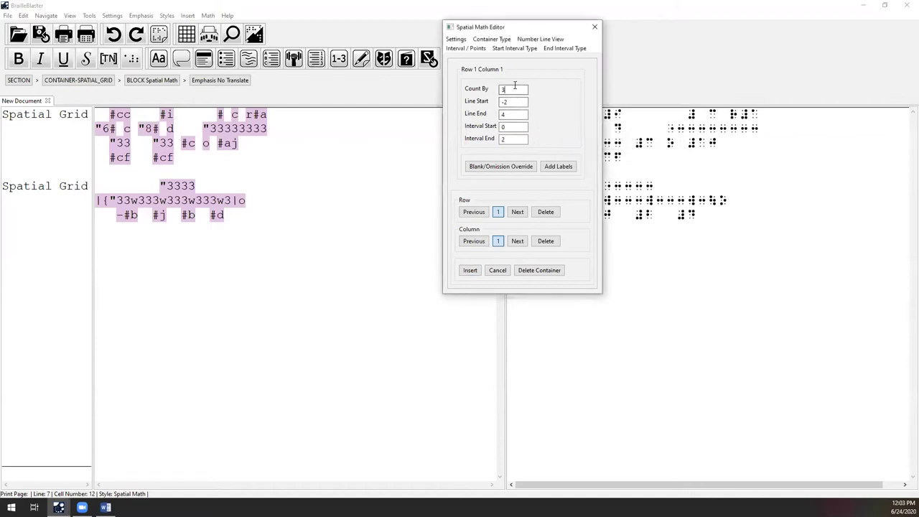
type("2")
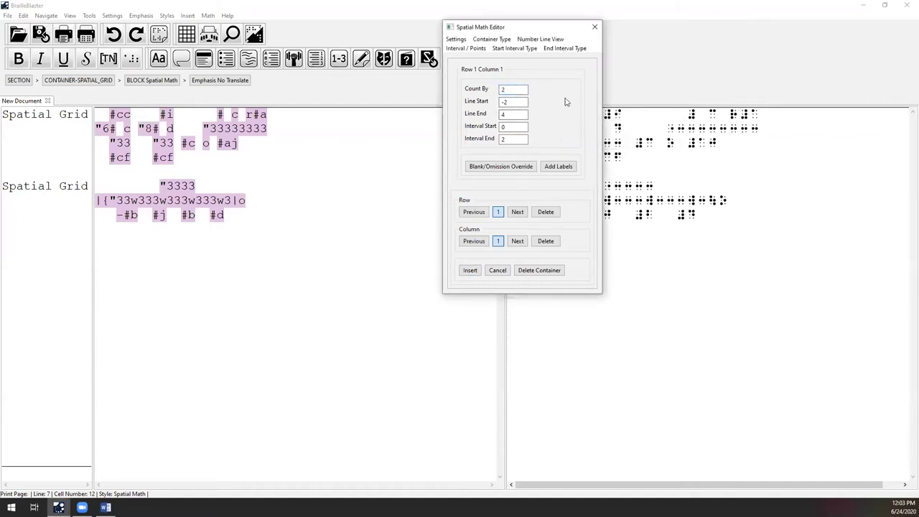
- Review the number line's start interval types, end interval types and general settings options
left_click(509, 49)
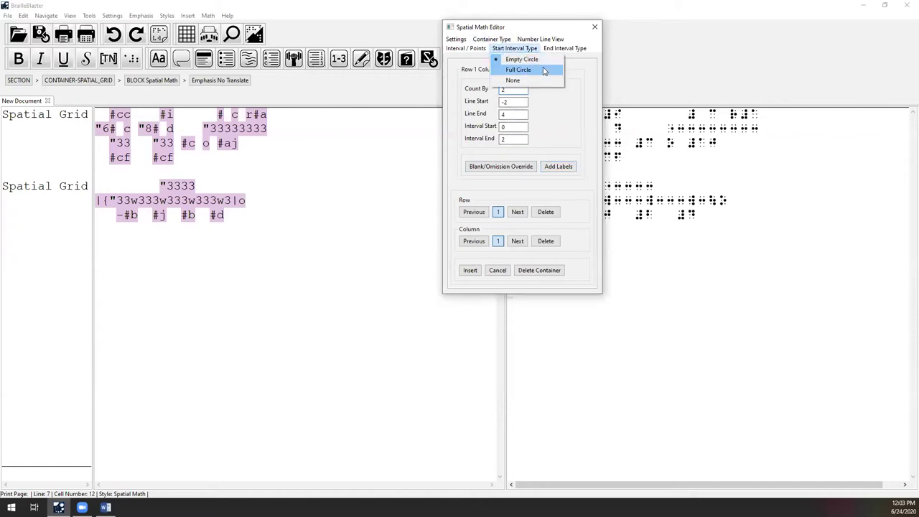
left_click(571, 48)
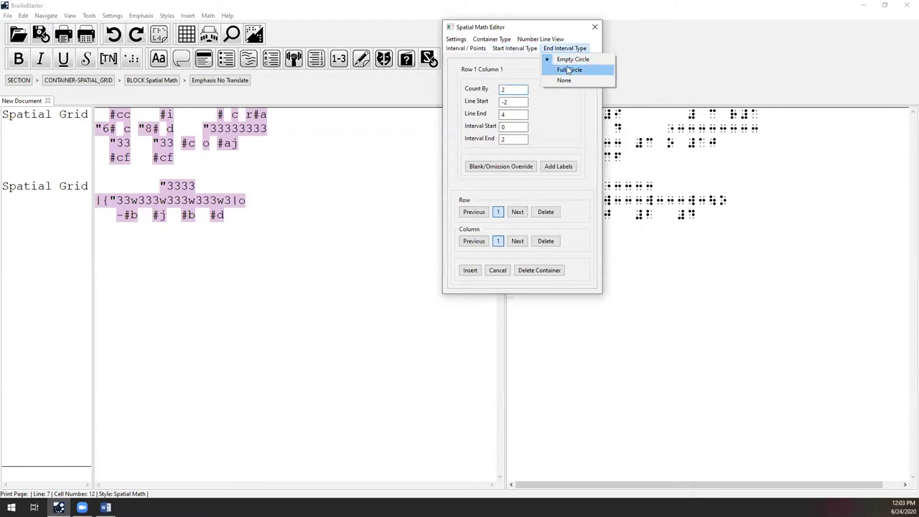
mouse_move(464, 50)
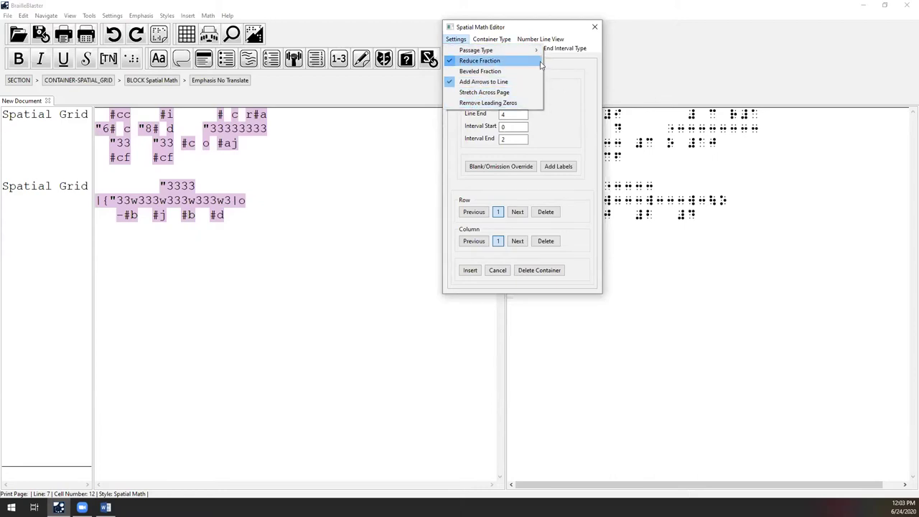
- Review the number line's start interval type and general settings options, and close the Spatial Math Editor without inserting
left_click(572, 125)
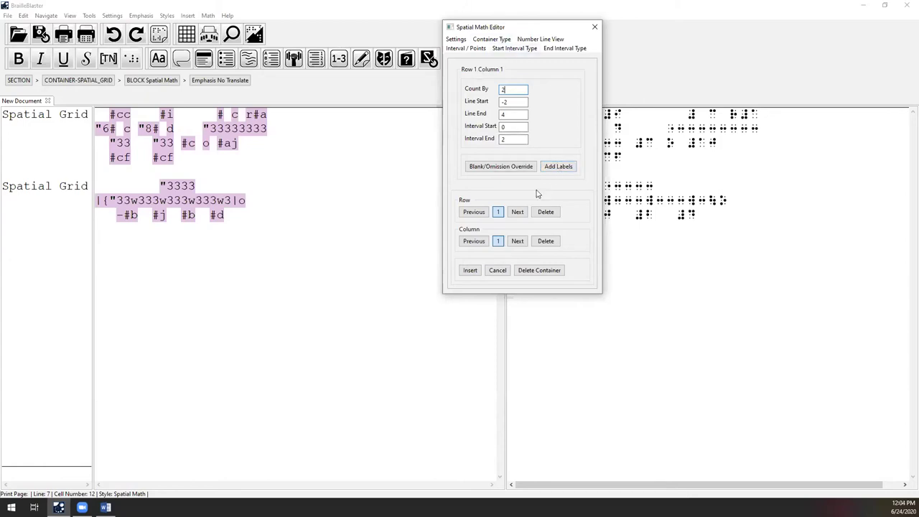
left_click(531, 48)
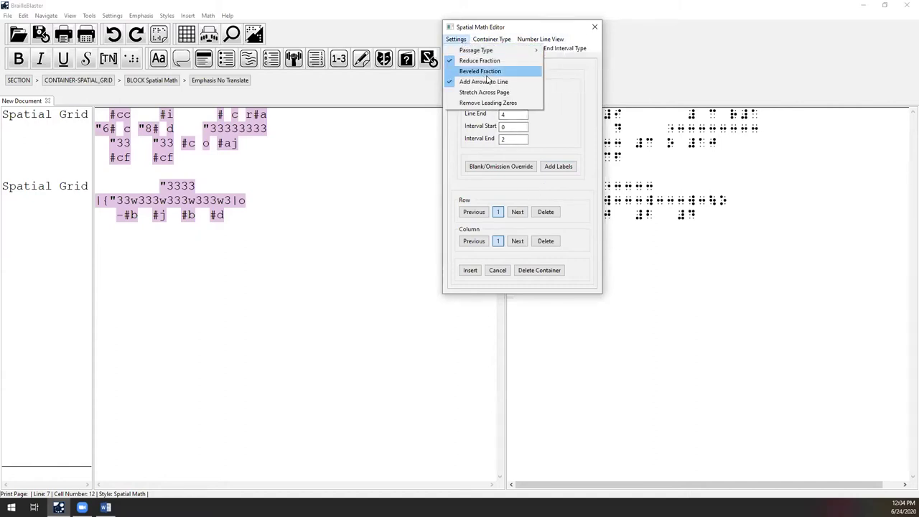
left_click(564, 114)
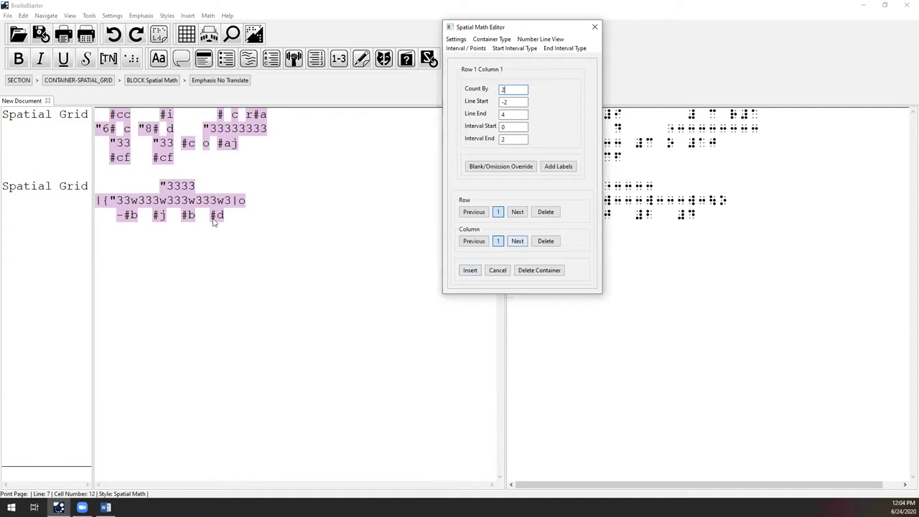
left_click(595, 28)
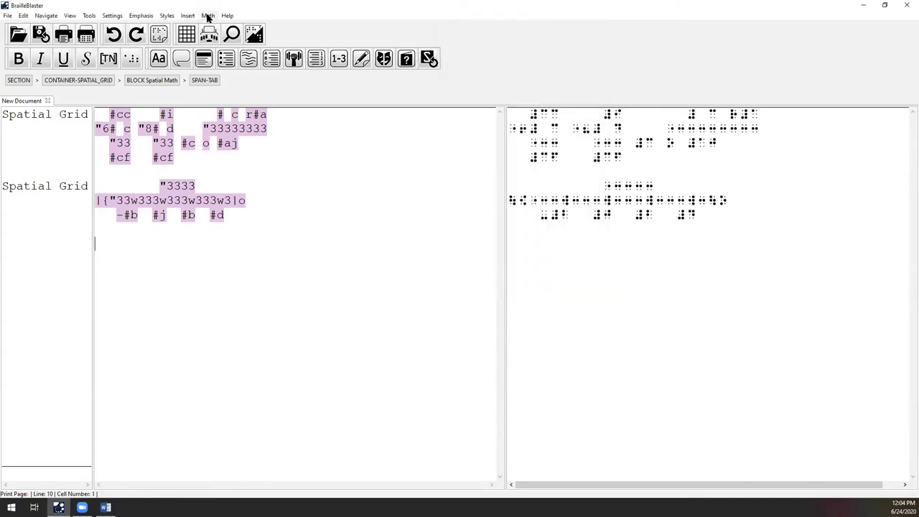
- Open the Spatial Math Editor for a new container below the number line and set its container type to Matrix
left_click(208, 16)
left_click(246, 45)
left_click(207, 16)
left_click(231, 58)
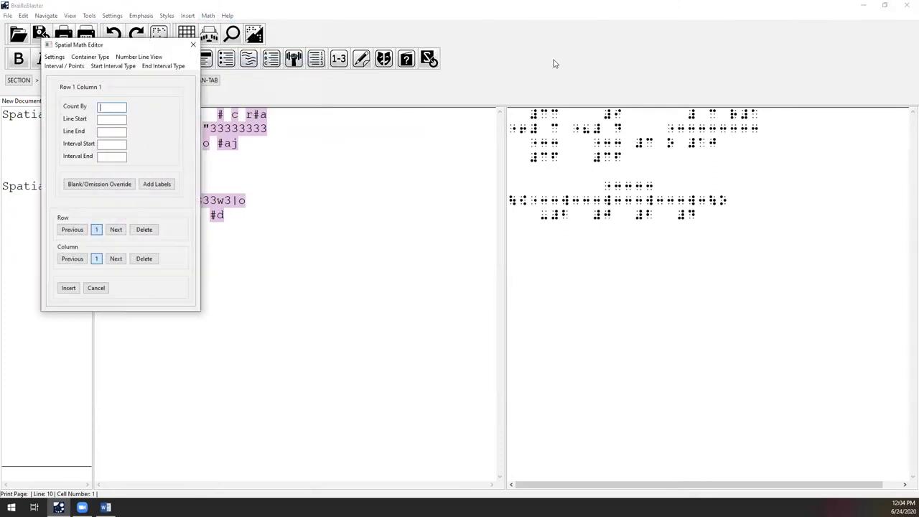
left_click(89, 56)
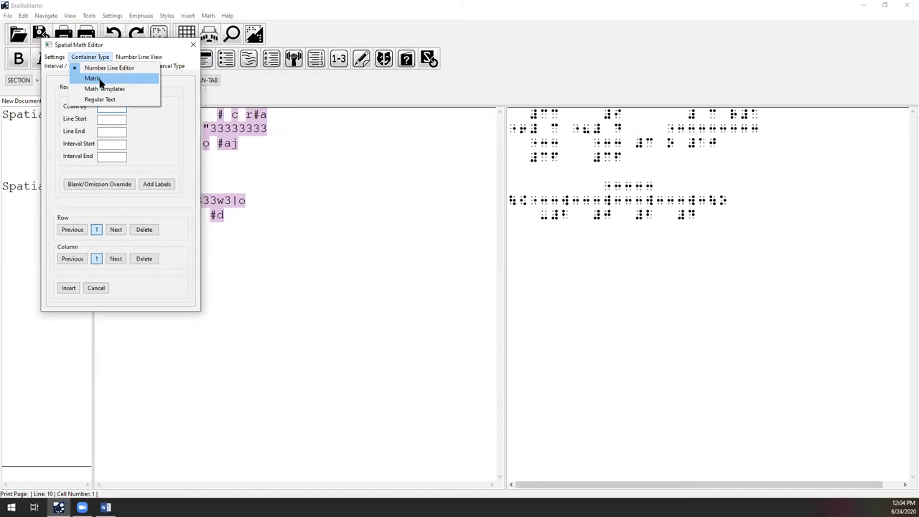
left_click(98, 80)
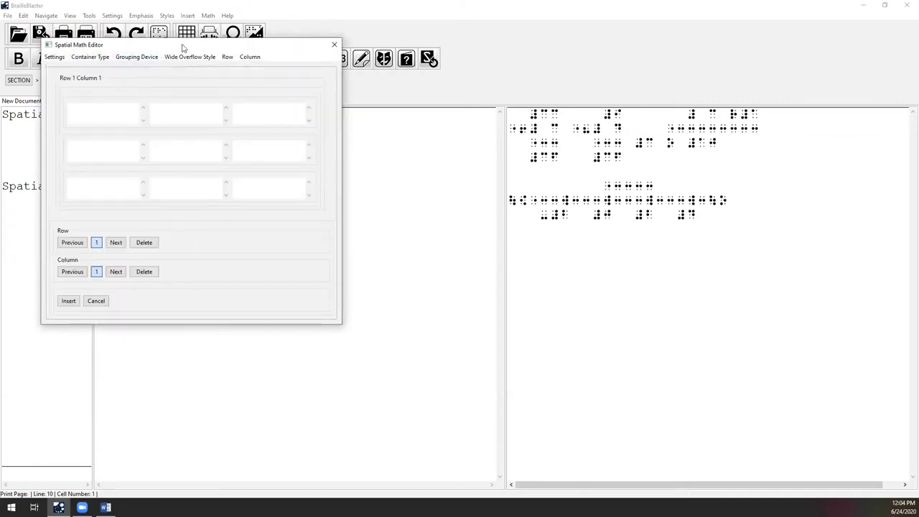
left_click_drag(182, 47, 421, 13)
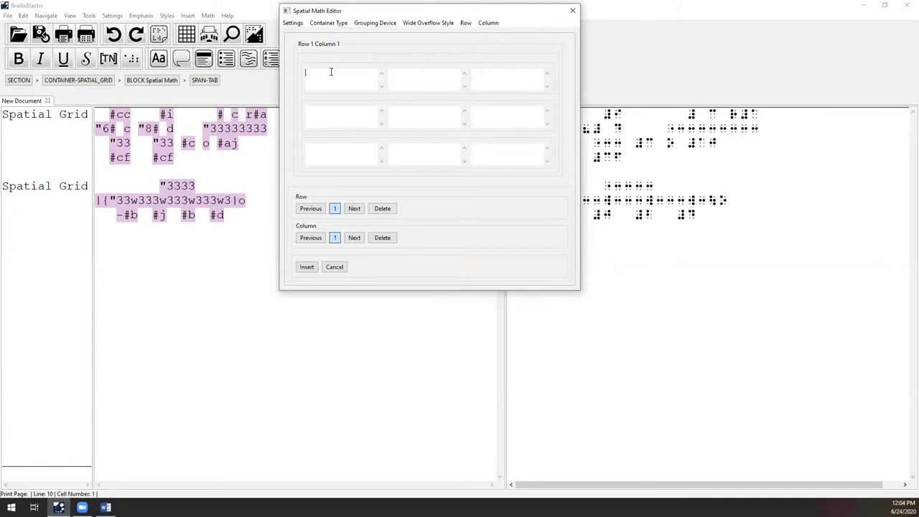
- Fill all nine cells of the 3-by-3 matrix with "x,y"
left_click_drag(318, 73, 275, 73)
type("x,y")
type("x,y")
type("x,y")
left_click(405, 113)
type("x,y")
left_click(488, 115)
type("x,y")
left_click(325, 162)
type("x,y")
left_click(419, 154)
type("x,y")
left_click(496, 154)
type("x,y")
- Review the matrix's grouping device, wide overflow style and row options, and insert the matrix into the document
left_click(373, 23)
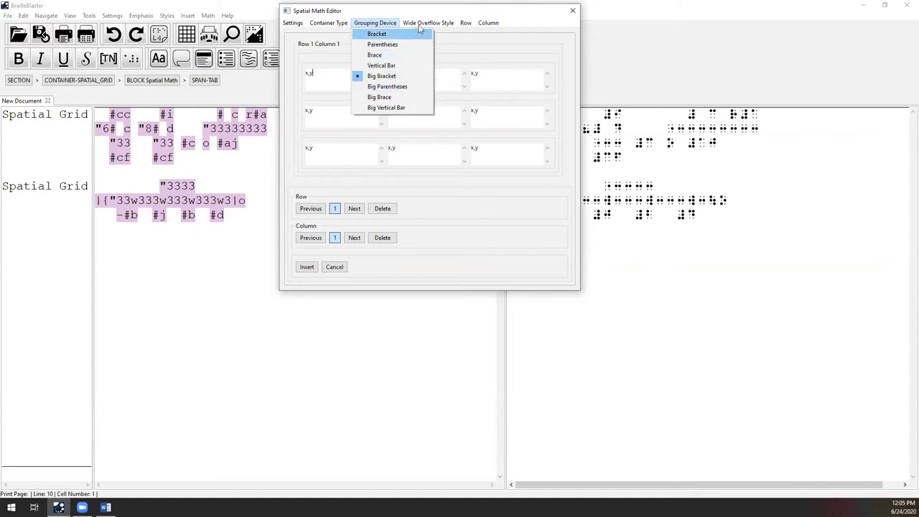
mouse_move(426, 25)
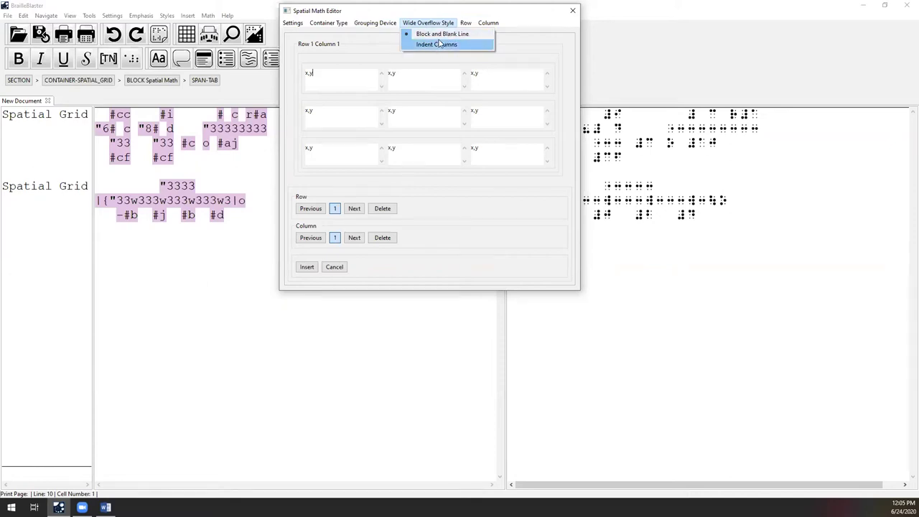
mouse_move(464, 24)
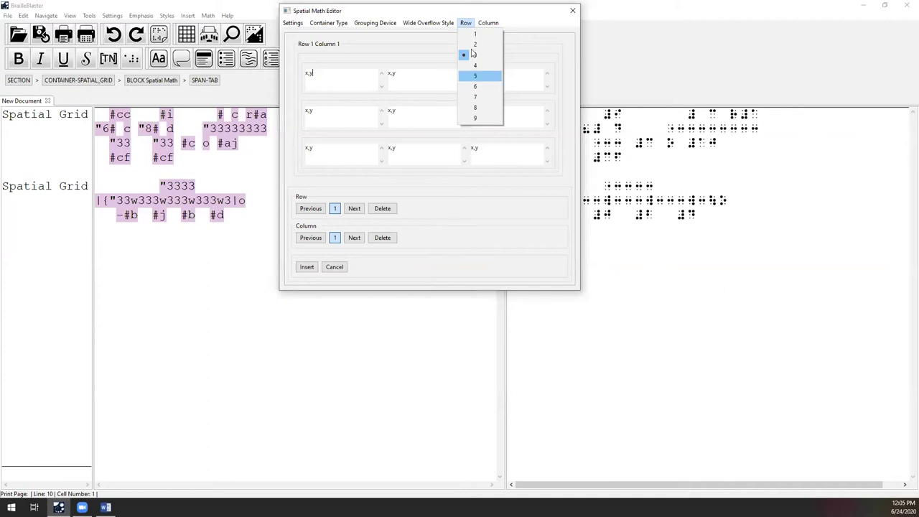
left_click(443, 15)
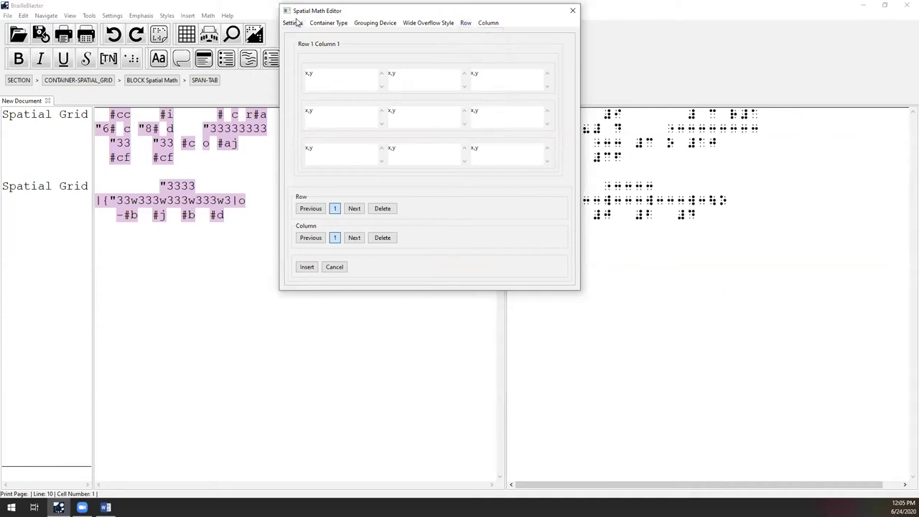
left_click(305, 267)
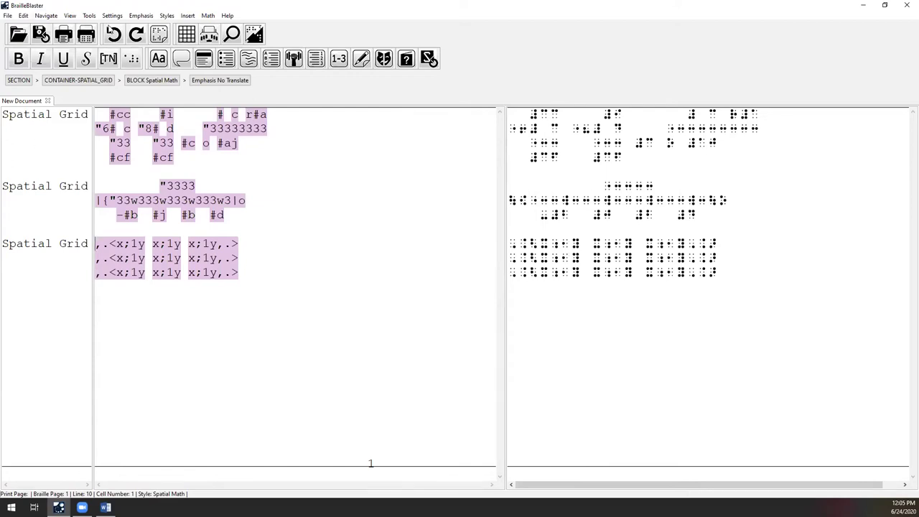
- Change the document's braille standard to UEB-PLUS-NEMETH in the translation settings and apply it
left_click(113, 16)
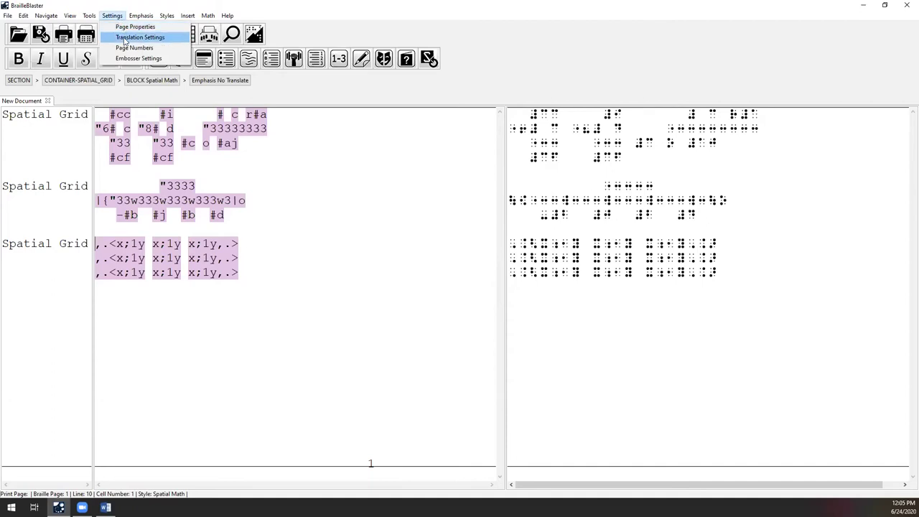
left_click(124, 38)
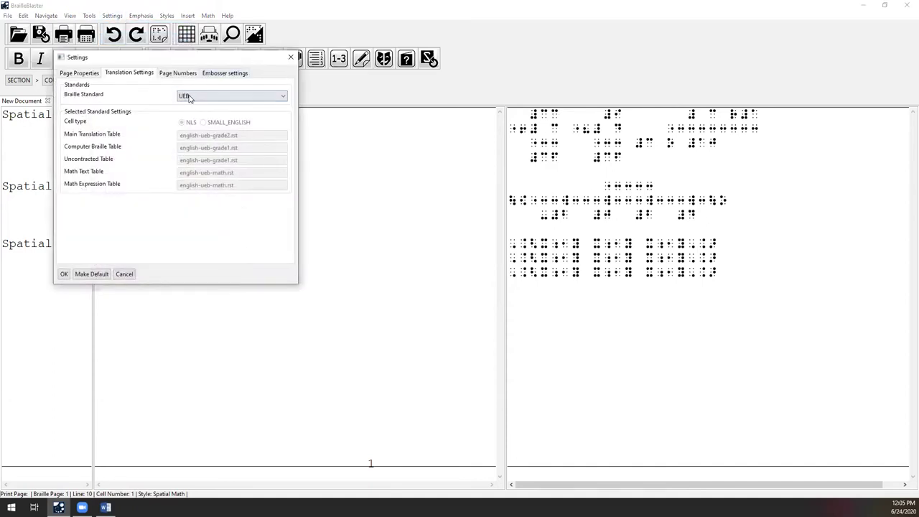
left_click(198, 97)
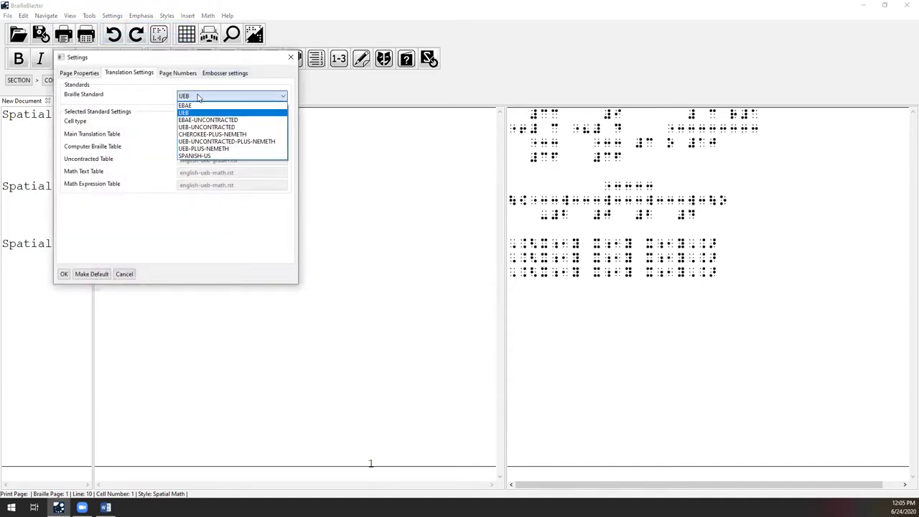
left_click(205, 149)
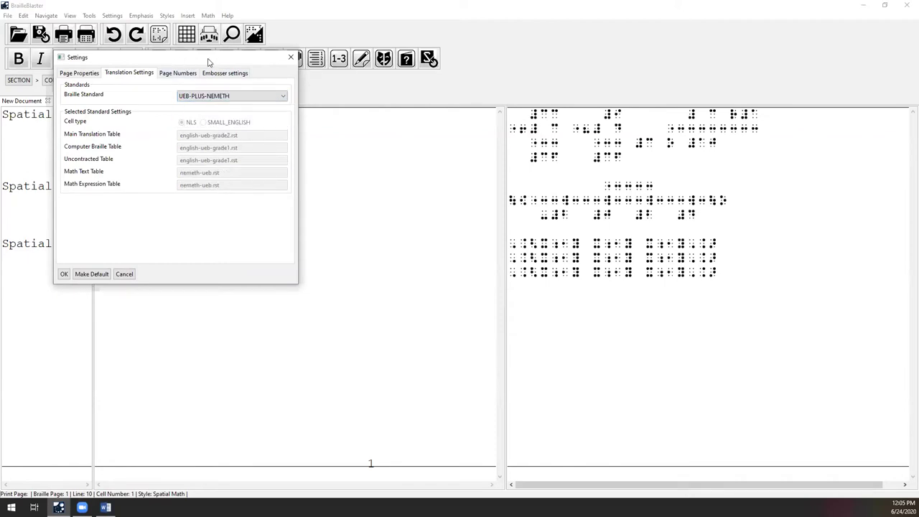
left_click(376, 241)
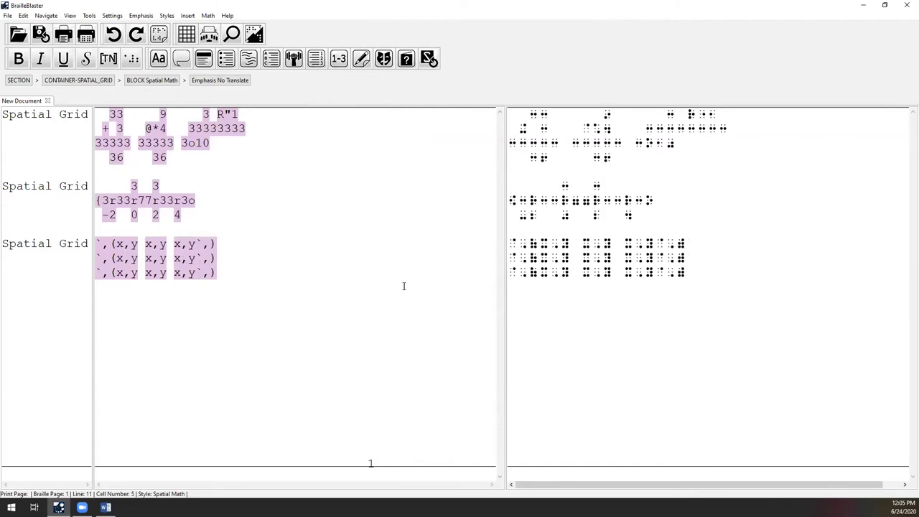
left_click(208, 15)
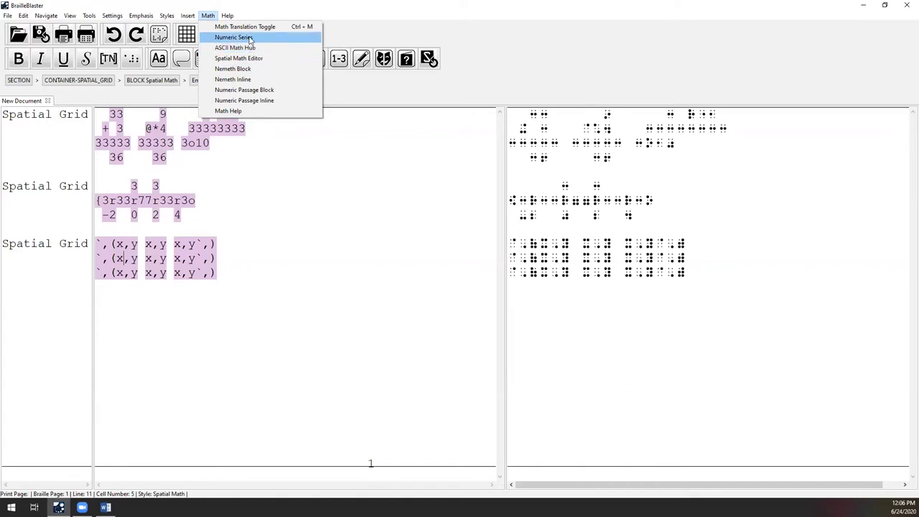
left_click(130, 188)
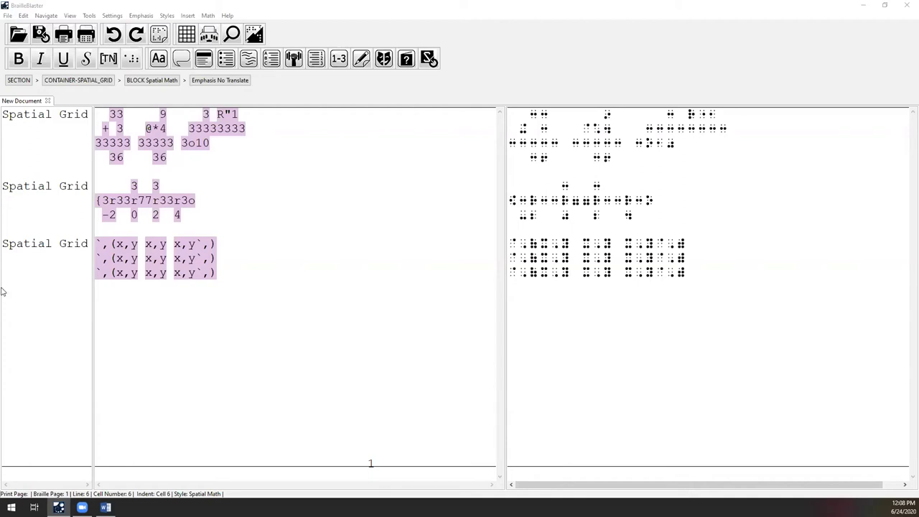
left_click(229, 16)
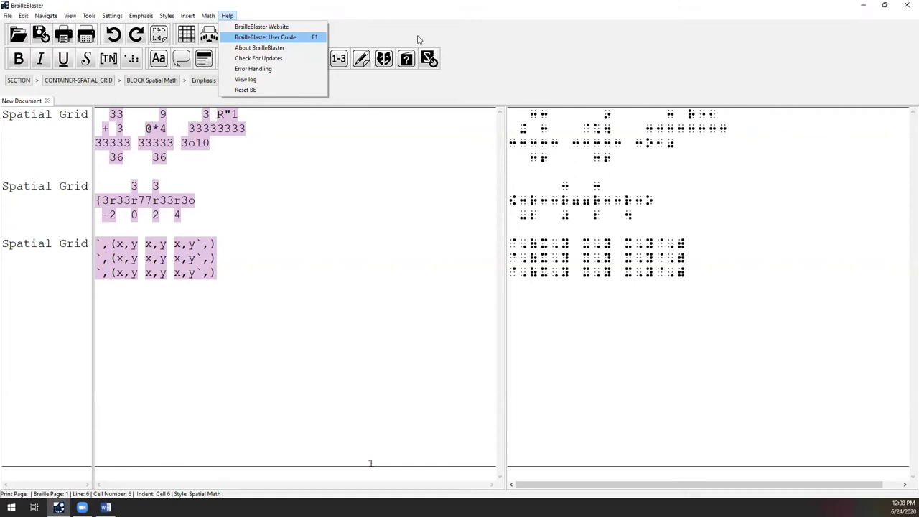
left_click(556, 46)
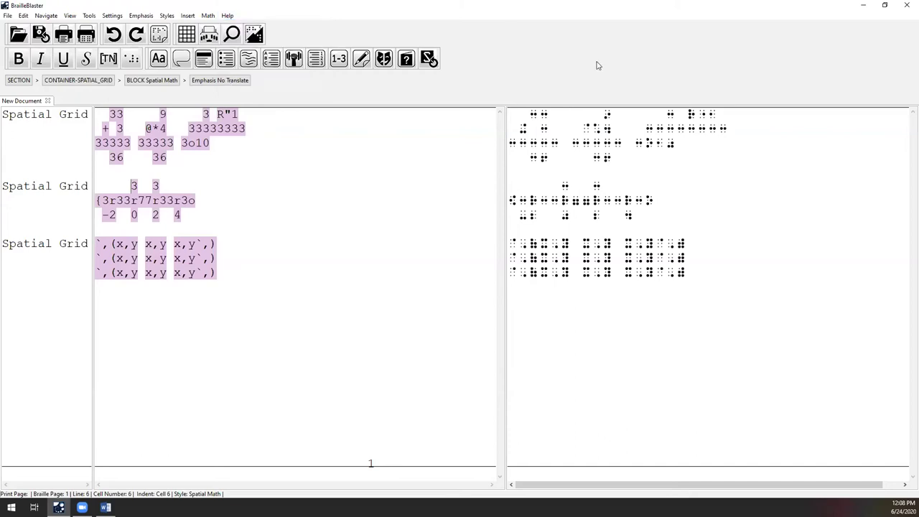
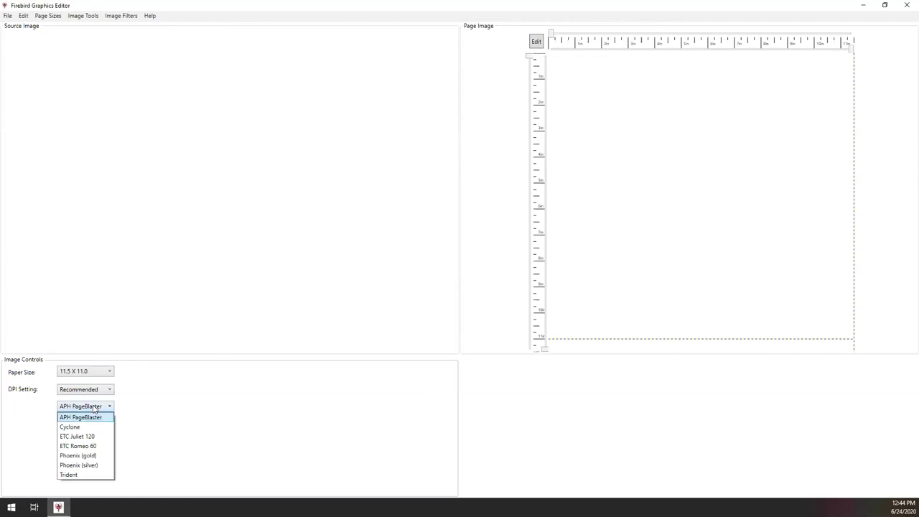
- Select APH PageBlaster as the embosser and review the other supported embosser models
left_click(91, 420)
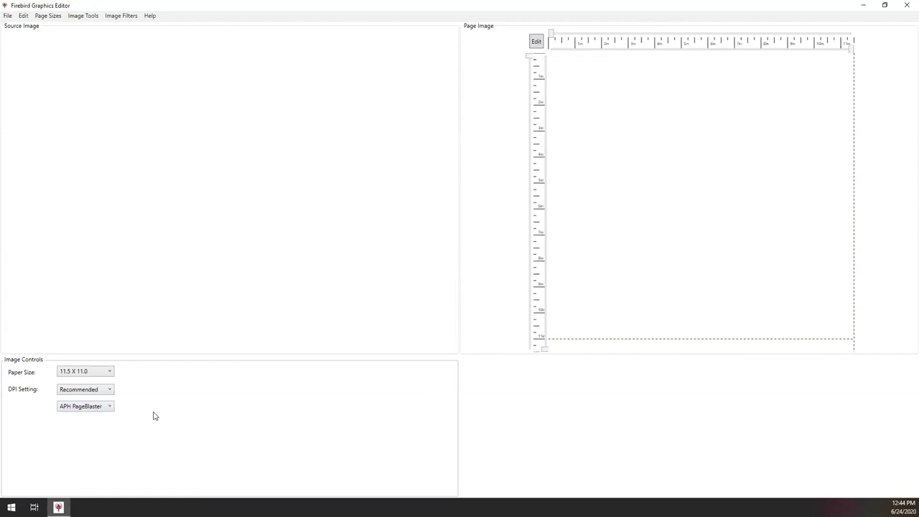
left_click(67, 407)
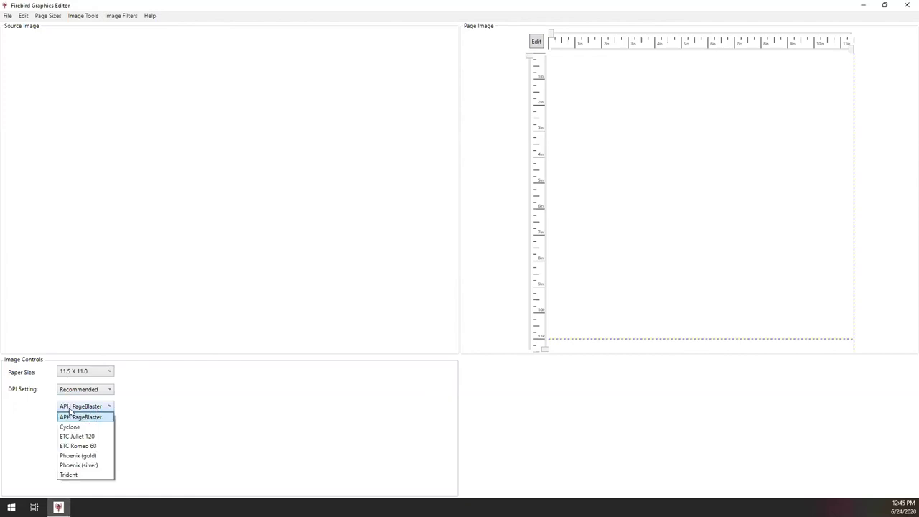
left_click(152, 414)
left_click(89, 410)
left_click(202, 418)
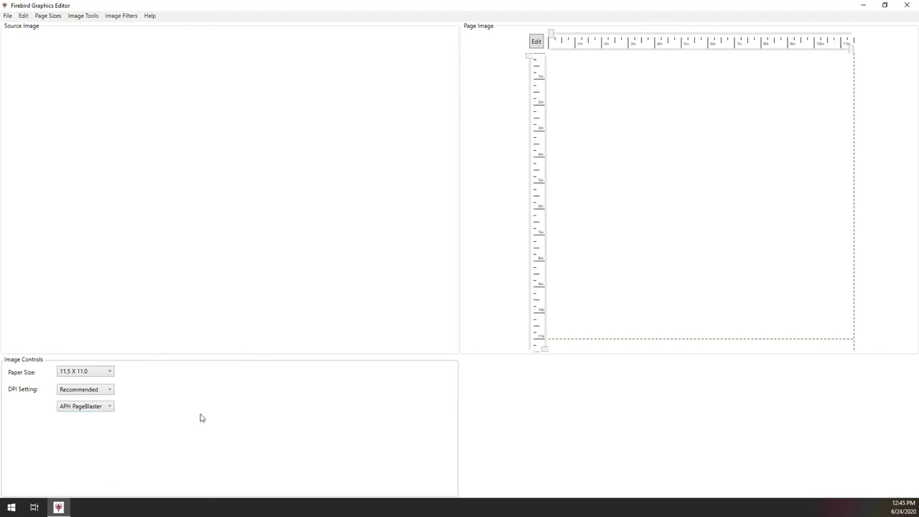
left_click(7, 16)
mouse_move(22, 26)
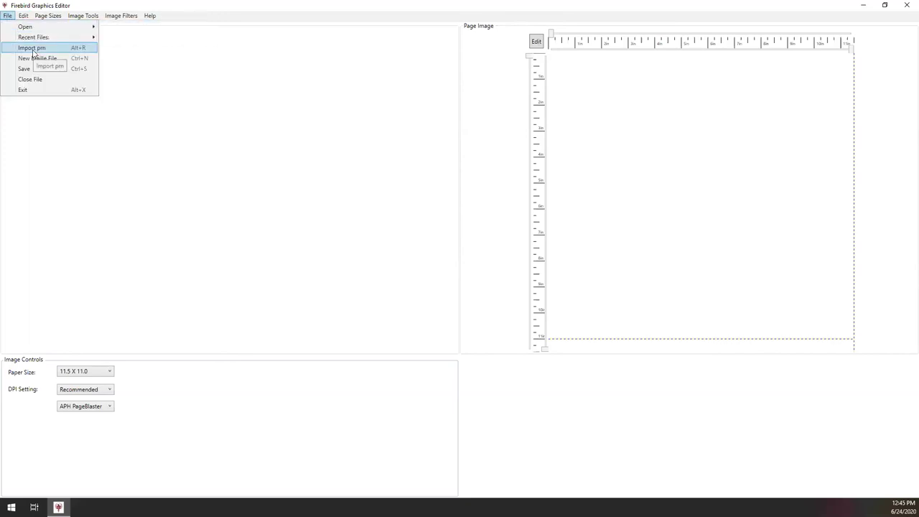
left_click(468, 24)
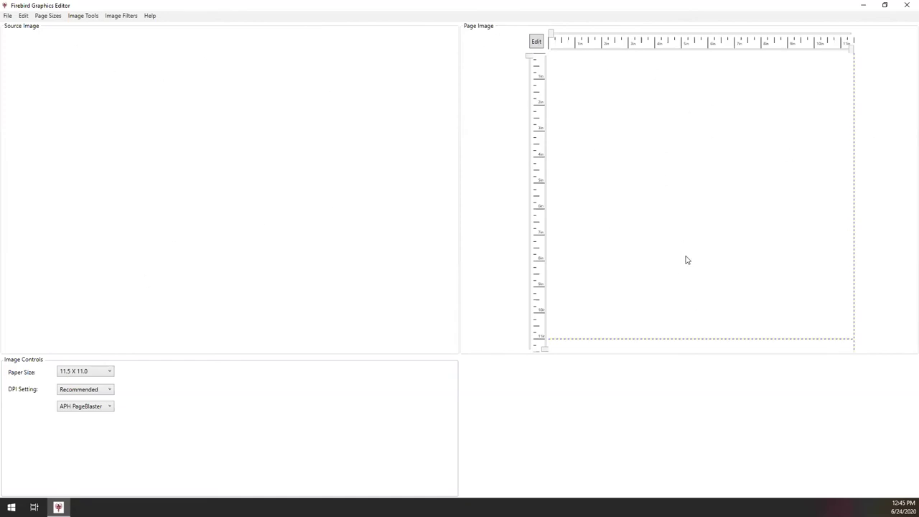
- Open the blank page image in the braille edit display and turn on the grid
left_click(535, 42)
left_click(514, 39)
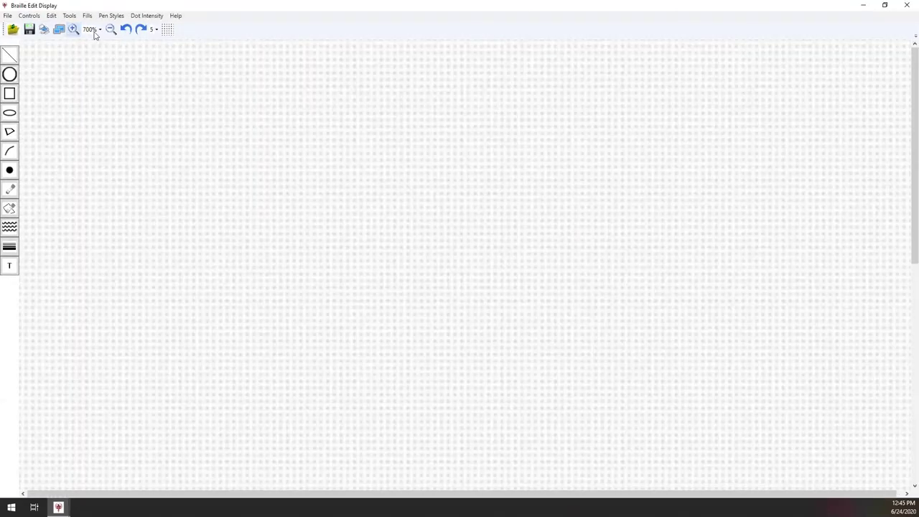
left_click(111, 29)
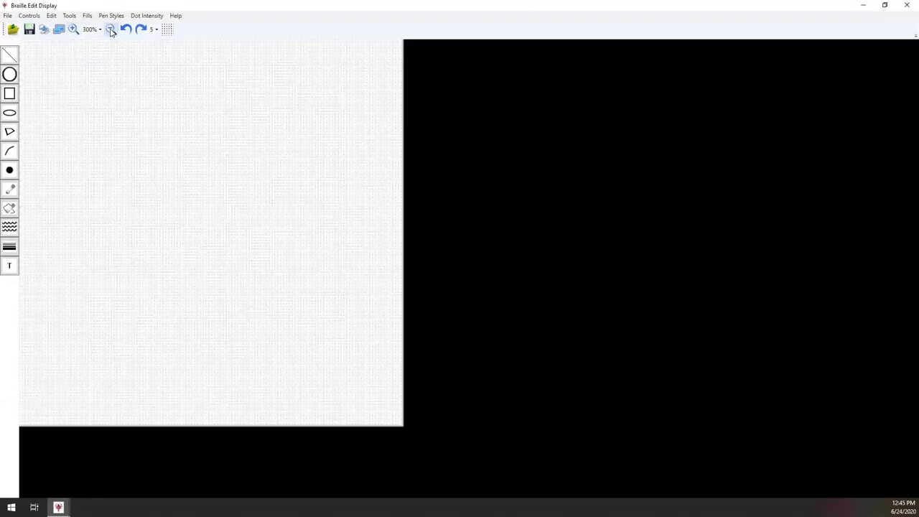
left_click(166, 30)
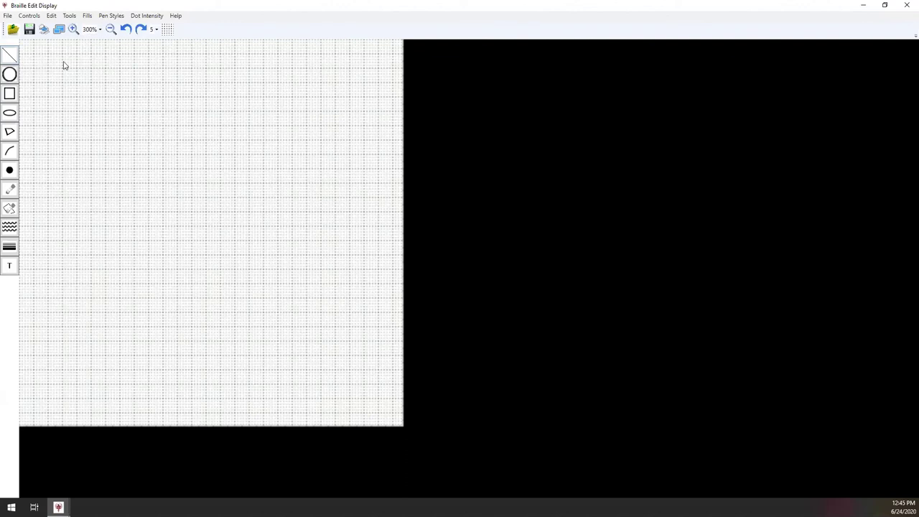
- Draw a narrow vertical line along the page's left side with the Line tool
left_click(7, 58)
mouse_move(61, 58)
left_mouse_down()
mouse_move(53, 207)
mouse_move(64, 292)
left_mouse_up()
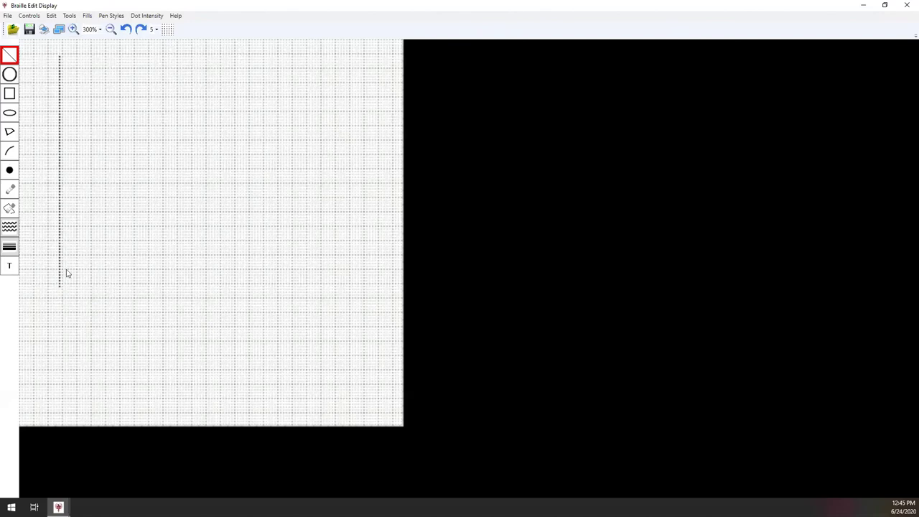
- Set the pen style to 3 medium wide and draw two graph axes with a tall bar standing on the horizontal axis
left_click(114, 19)
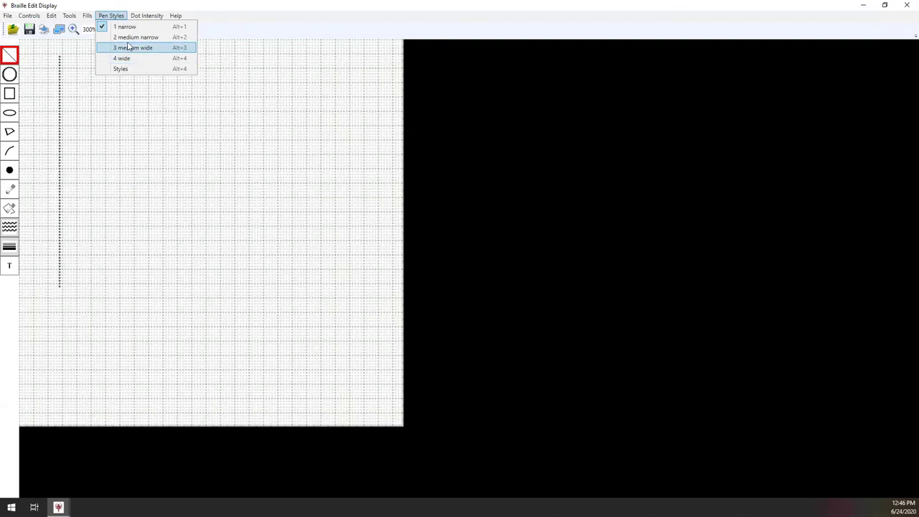
left_click(127, 48)
mouse_move(89, 57)
left_mouse_down()
mouse_move(98, 181)
mouse_move(84, 294)
mouse_move(81, 284)
mouse_move(189, 285)
mouse_move(162, 279)
mouse_move(249, 289)
mouse_move(310, 281)
left_mouse_up()
left_click_drag(135, 275, 165, 280)
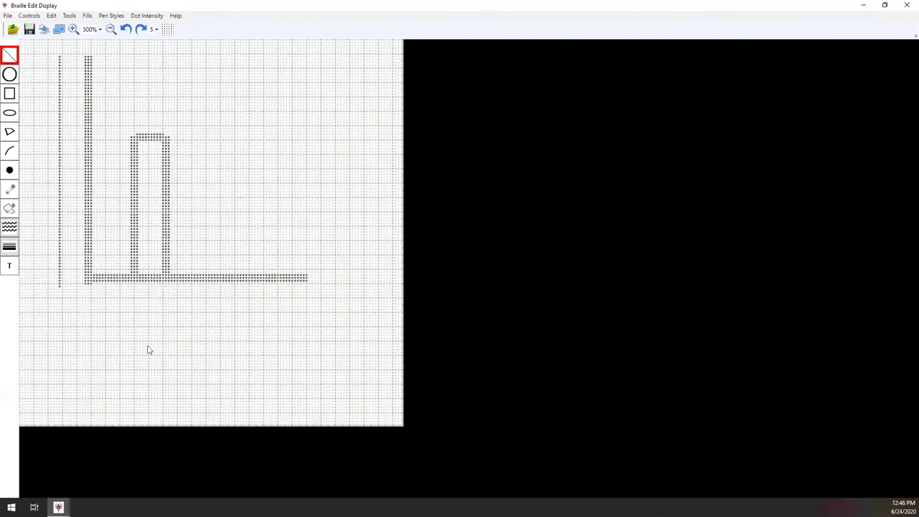
- Draw a circle above the bar at the page's upper edge and a rectangle to the right of the bar
left_click(9, 76)
left_click(10, 76)
left_click_drag(184, 56, 370, 223)
left_click(10, 93)
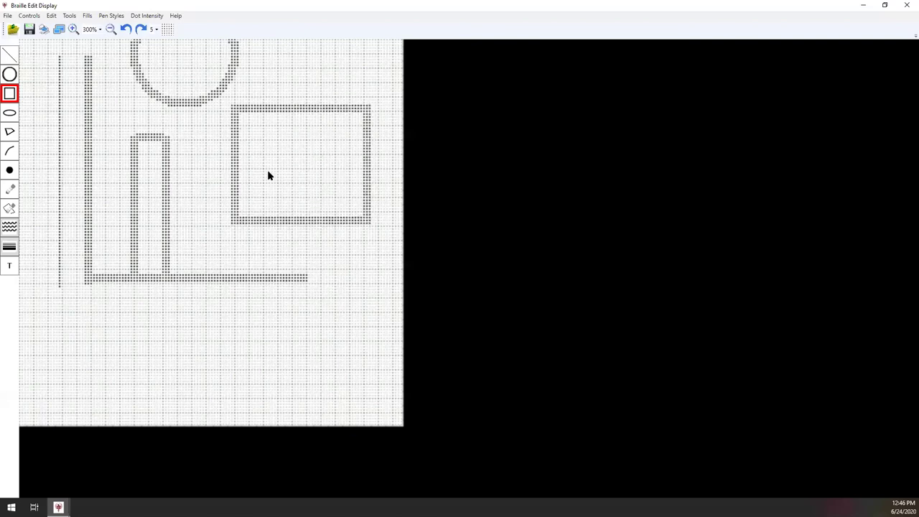
- Draw an ellipse below the horizontal axis and a closed triangle with the Polygon tool to the right of it
left_click(9, 113)
left_click_drag(105, 343, 212, 303)
left_click(9, 131)
left_click(227, 344)
left_click(353, 269)
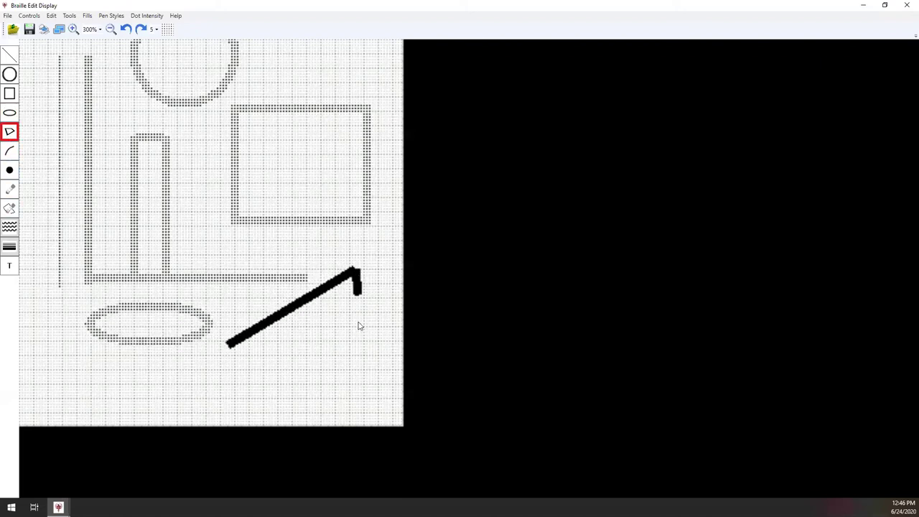
left_click(354, 399)
left_click(228, 345)
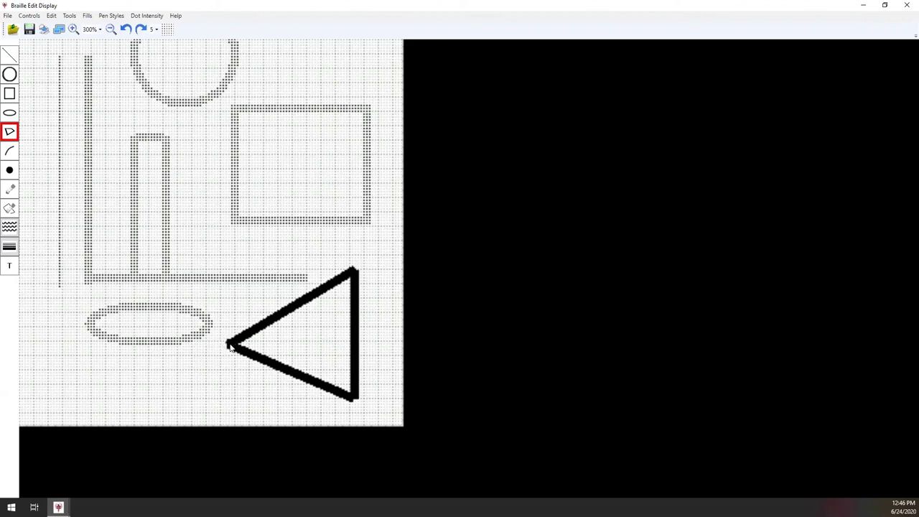
left_click(228, 346)
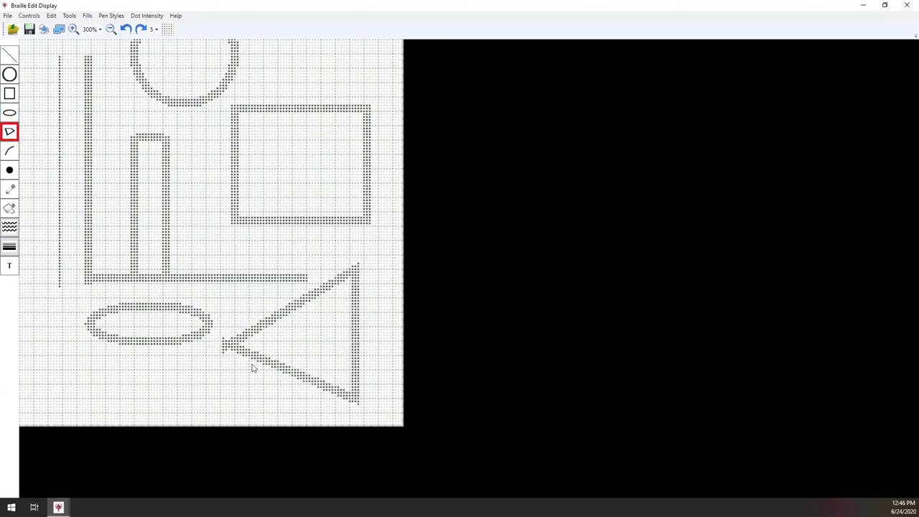
- Place a few single dots in a vertical row inside the rectangle with the Dot tool
left_click(10, 137)
left_click(11, 140)
left_click(10, 150)
left_click(10, 169)
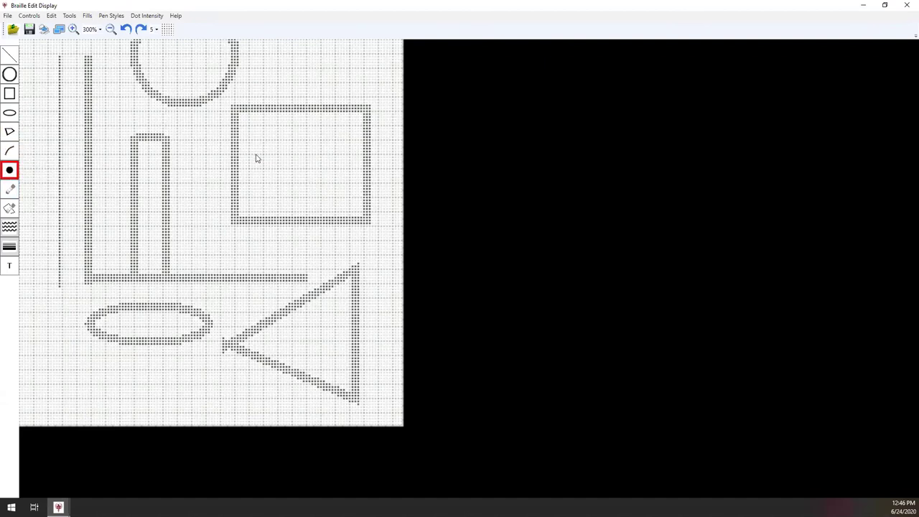
left_click(262, 158)
left_click(262, 157)
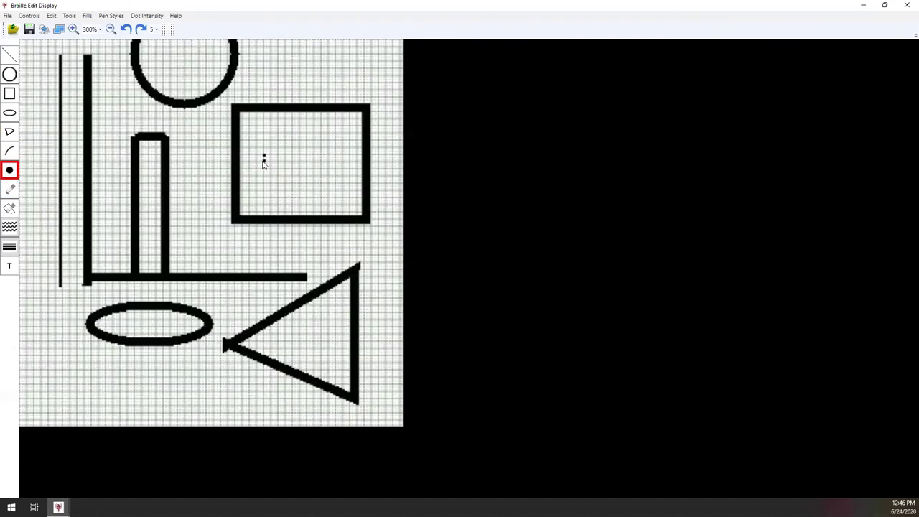
left_click(263, 169)
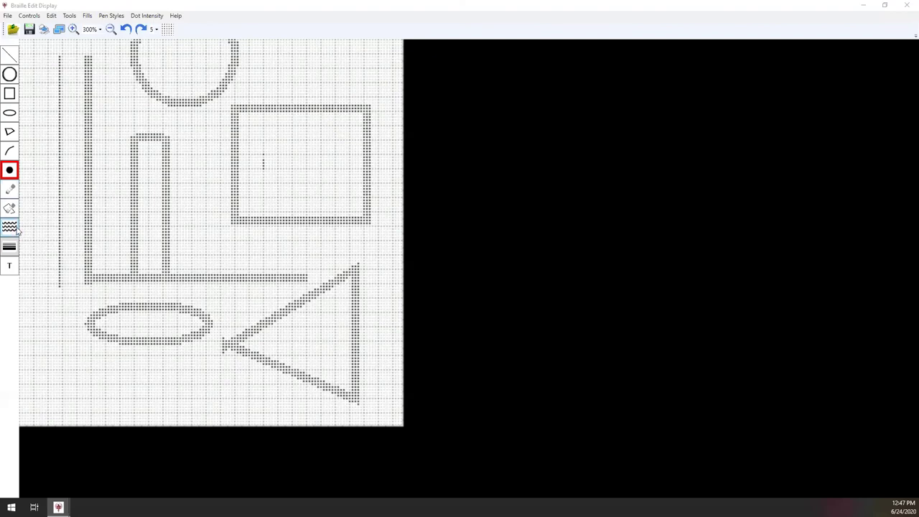
- Choose the small circles fill pattern and draw a smaller filled rectangle inside the large rectangle
key("ctrl+f")
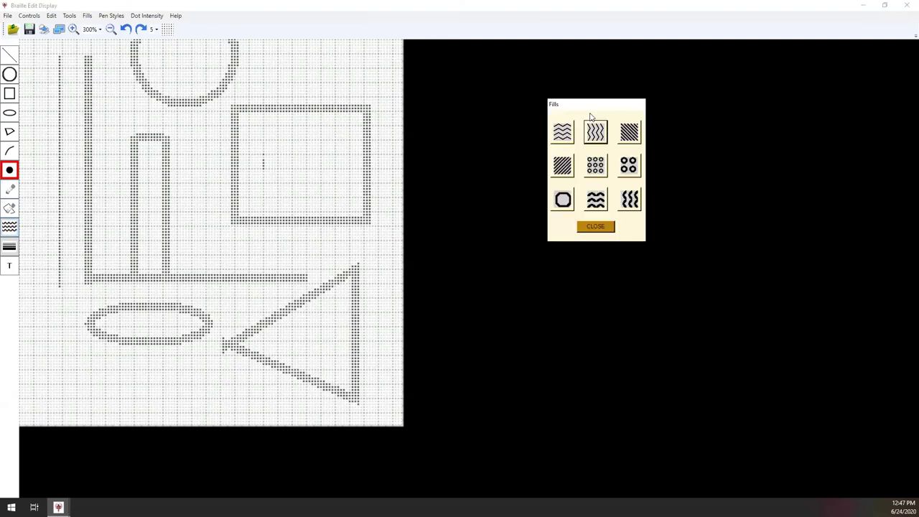
left_click(596, 165)
left_click(595, 225)
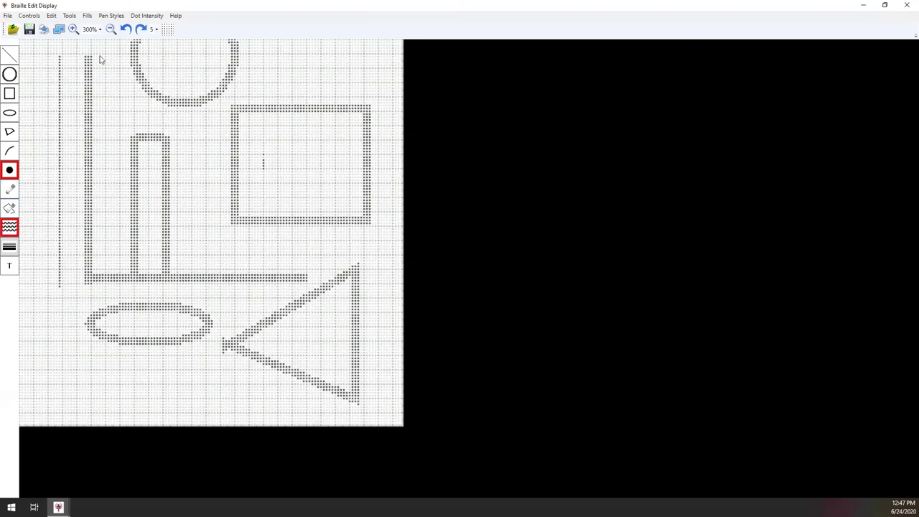
left_click(9, 93)
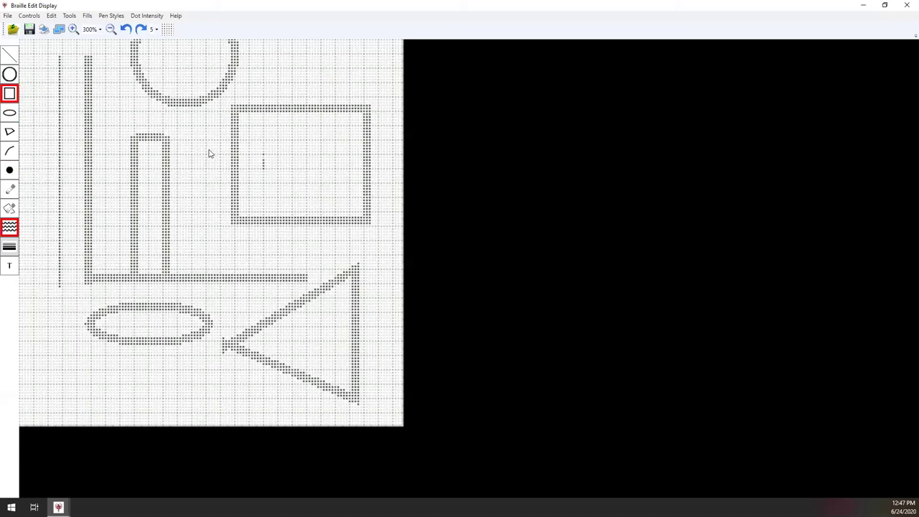
left_click_drag(283, 129, 353, 207)
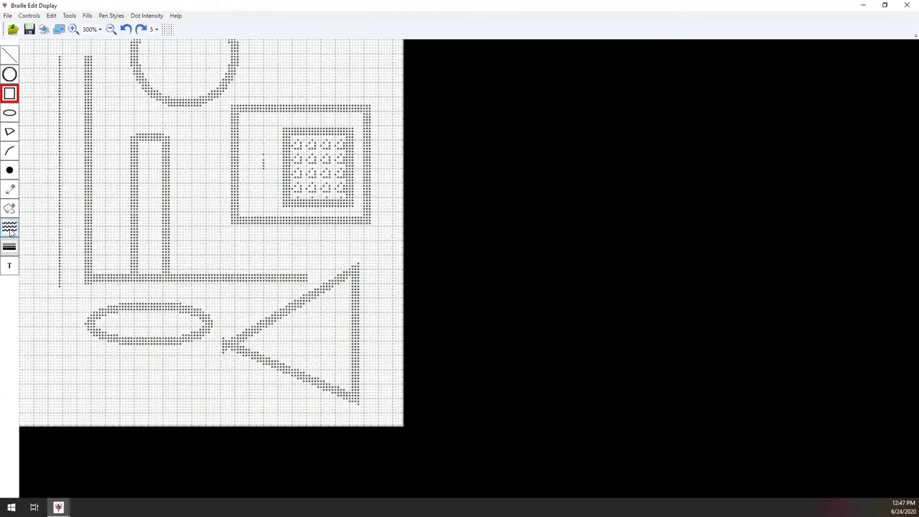
- Add the braille text label ",,aph" above the large rectangle and close the edit display without saving the image
left_click(10, 267)
left_click_drag(429, 206, 461, 82)
double_click(462, 82)
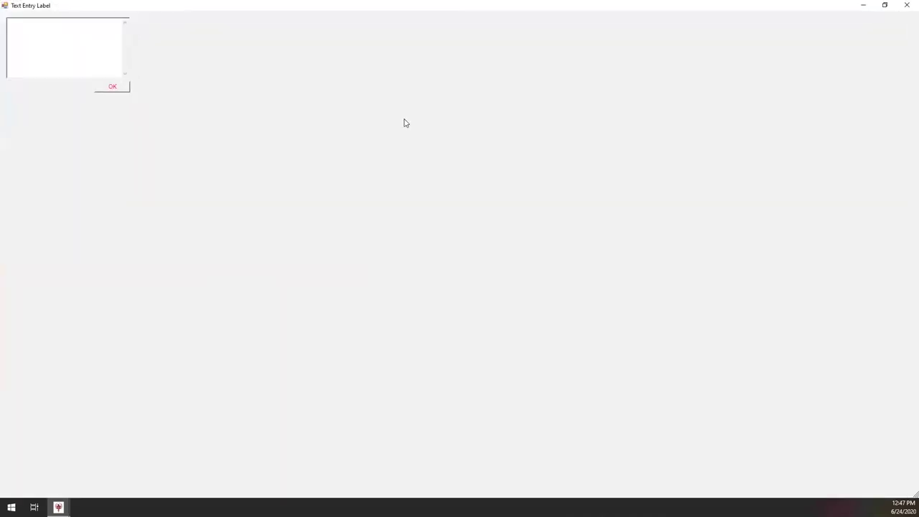
left_click(885, 6)
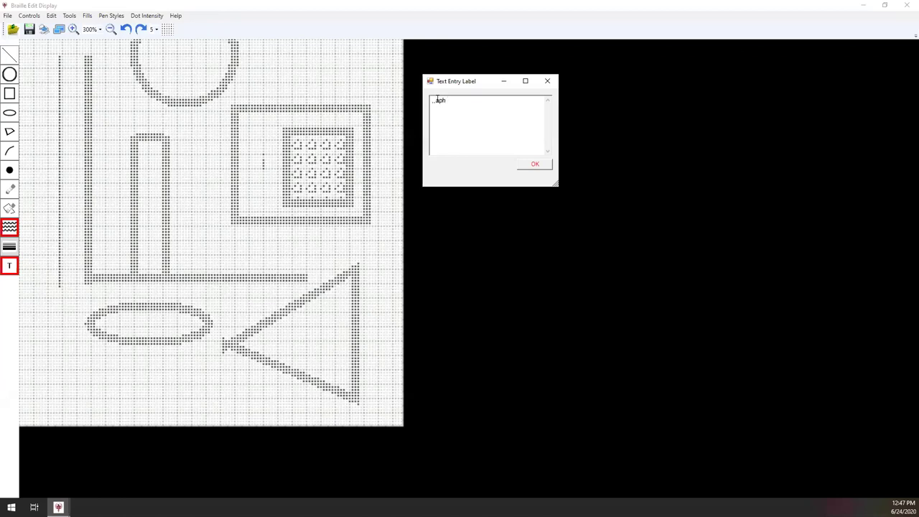
left_click(535, 166)
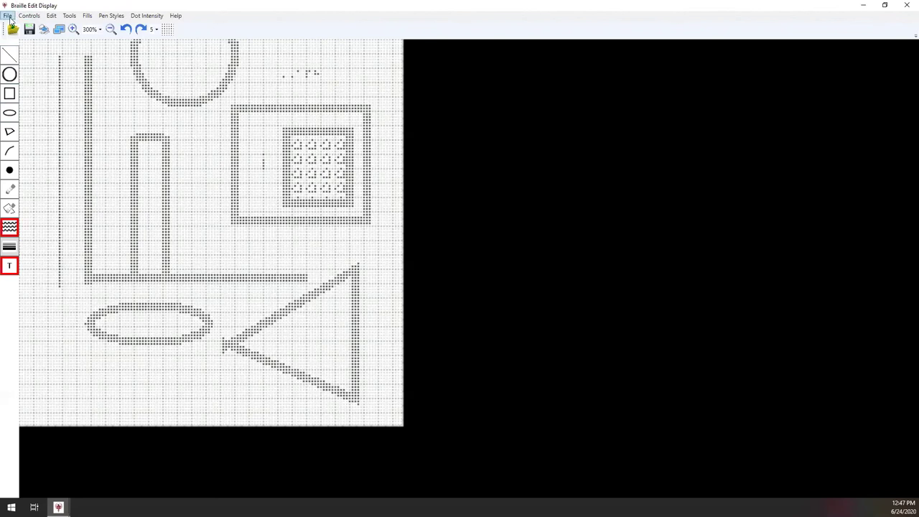
left_click(906, 5)
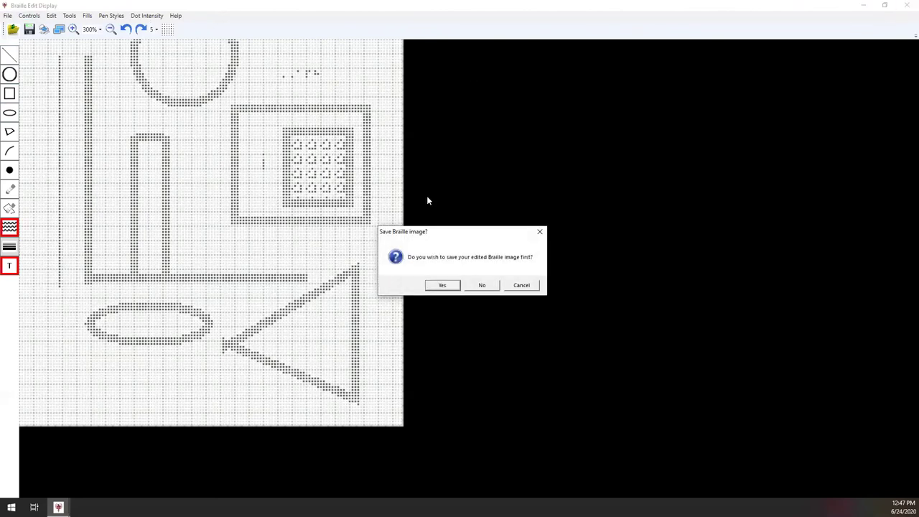
left_click(481, 286)
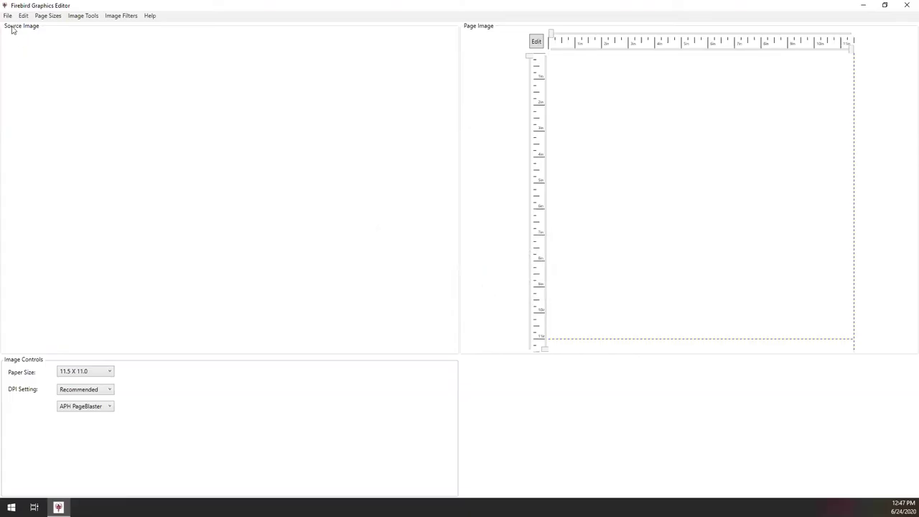
- Open jLZIP_zR_400x400.jpg from the Pictures folder and preview its dot version in the braille edit display
left_click(7, 17)
mouse_move(25, 26)
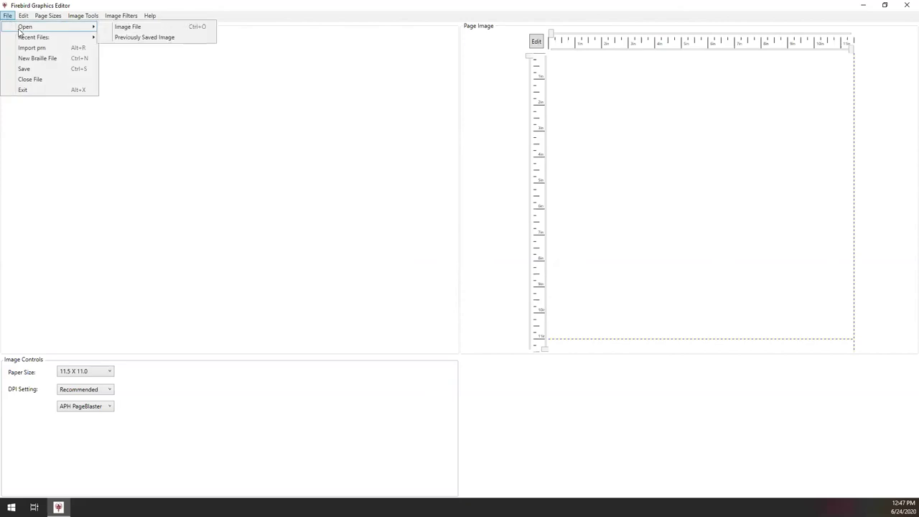
left_click(162, 30)
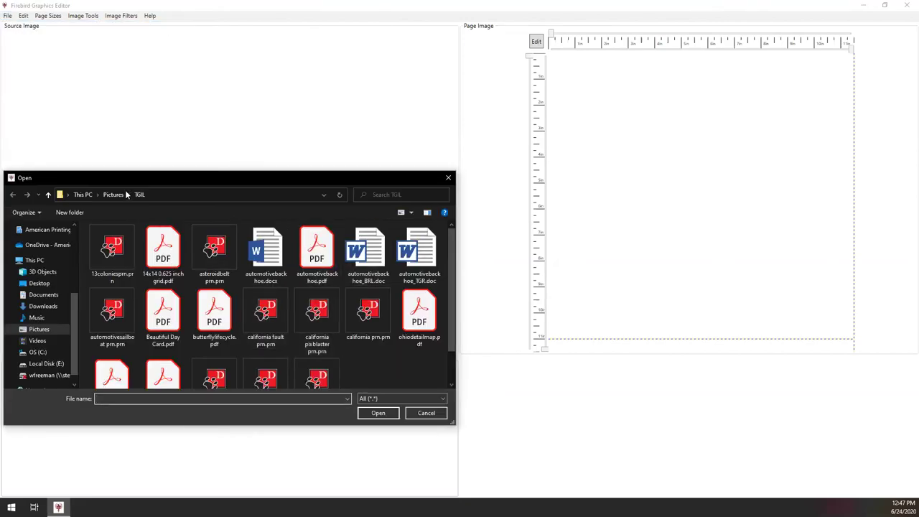
left_click(112, 195)
double_click(315, 308)
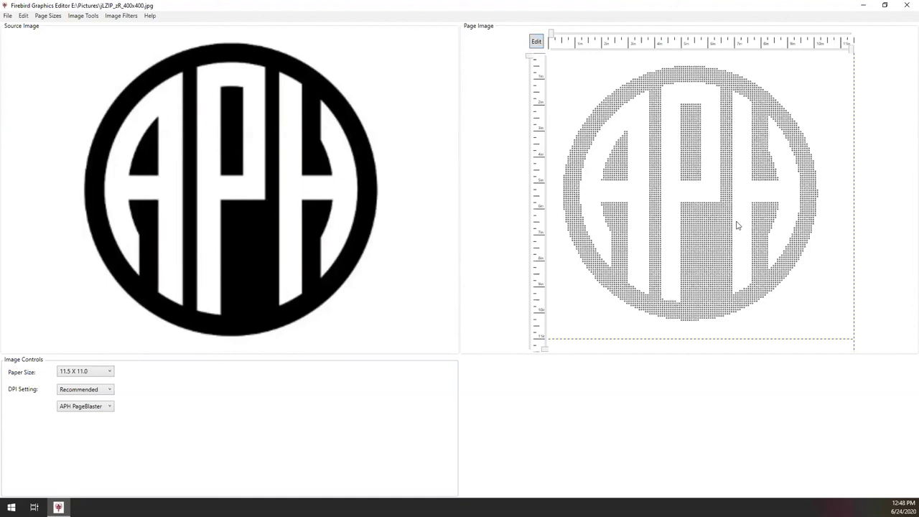
left_click(536, 41)
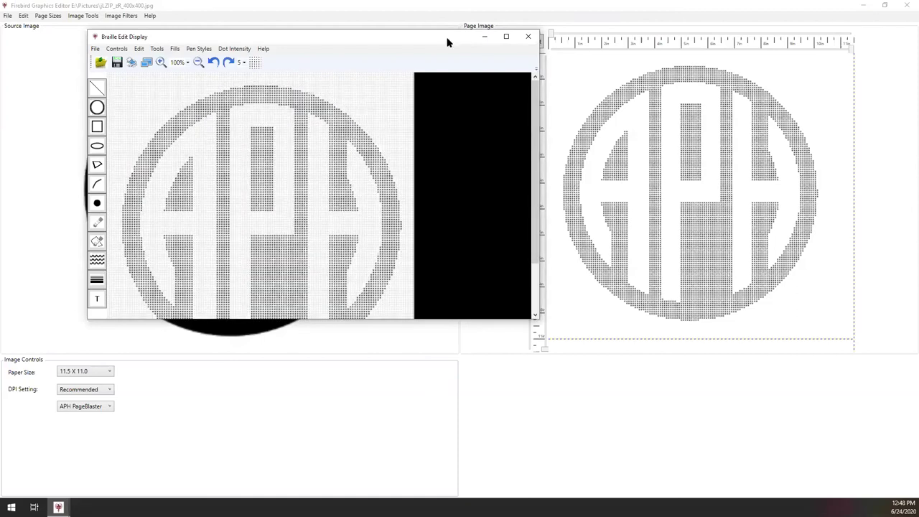
left_click(529, 36)
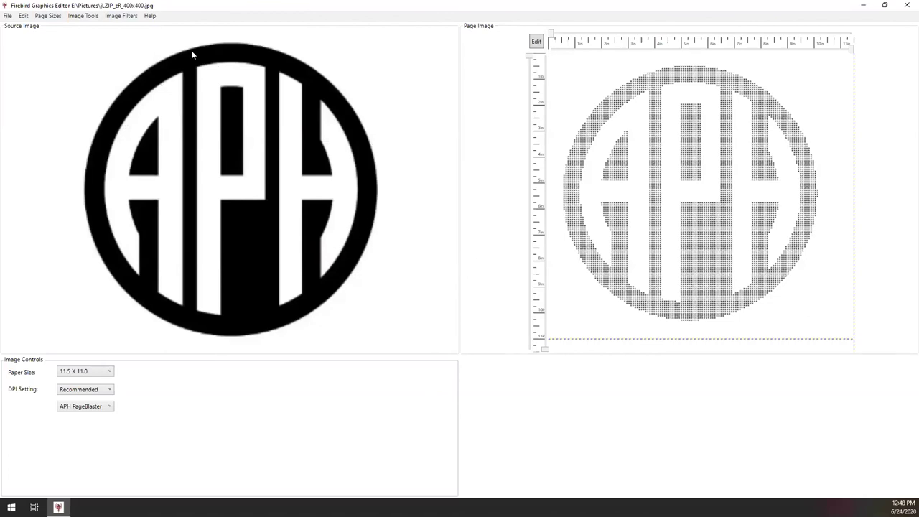
- Open the image BB Logo.png and preview its dot version in the braille edit display
left_click(8, 16)
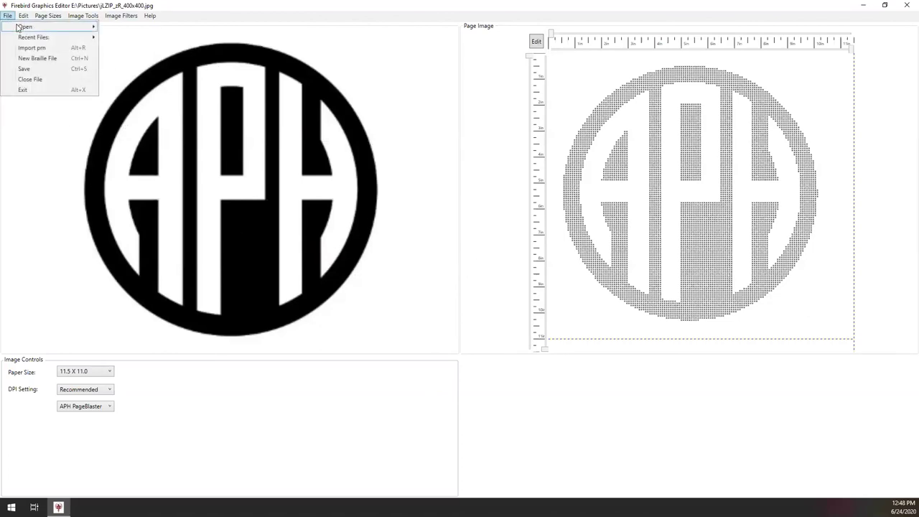
mouse_move(18, 28)
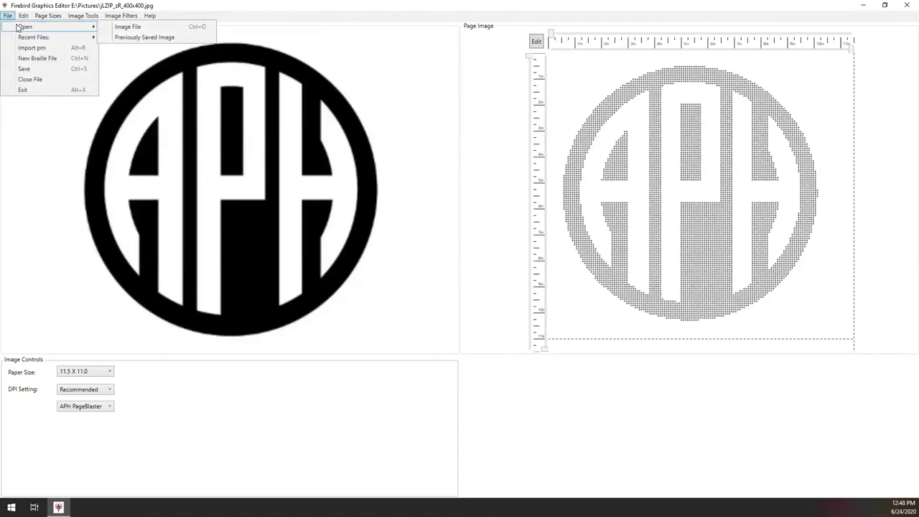
left_click(136, 29)
double_click(215, 312)
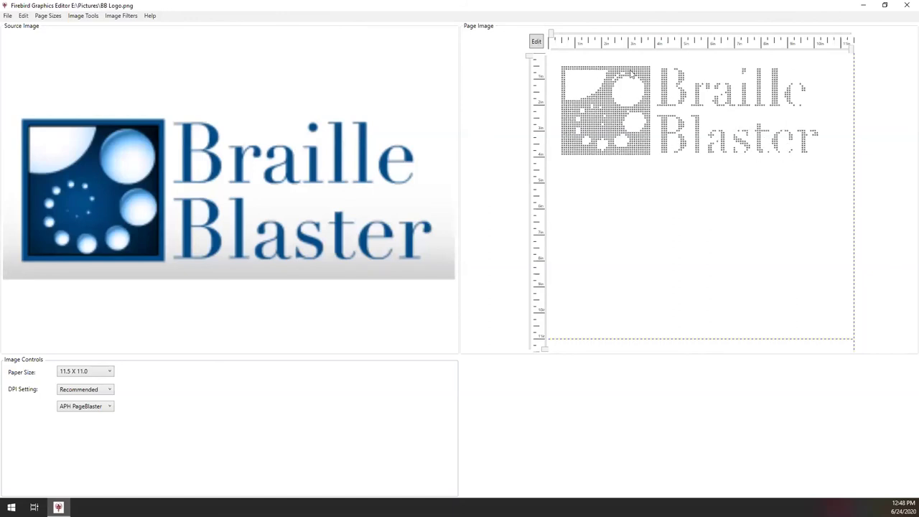
left_click(537, 43)
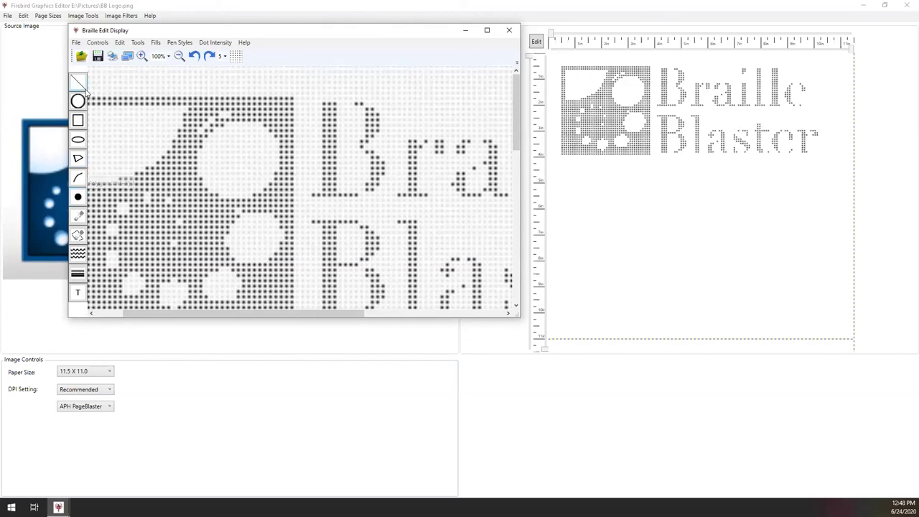
left_click(511, 30)
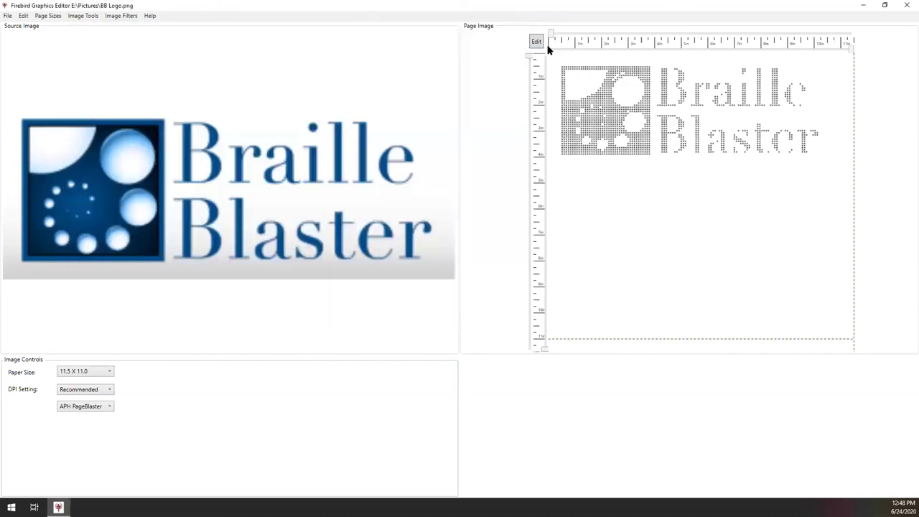
- Import the world map PRN file from the TGIL folder and maximize the braille edit display
left_click(9, 16)
mouse_move(23, 37)
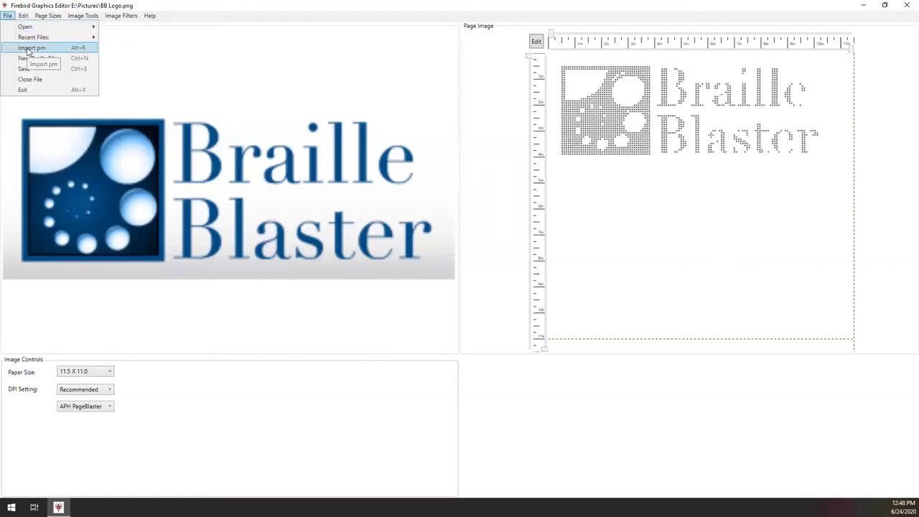
left_click(29, 48)
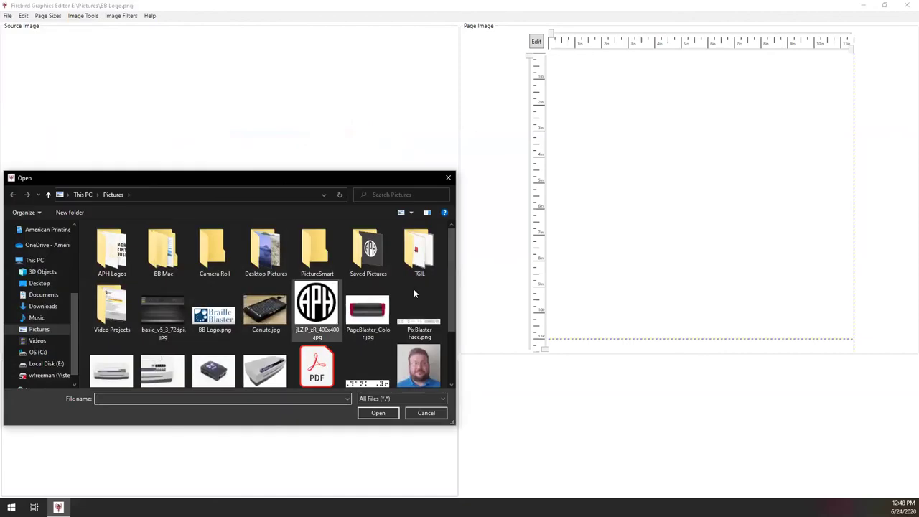
double_click(419, 251)
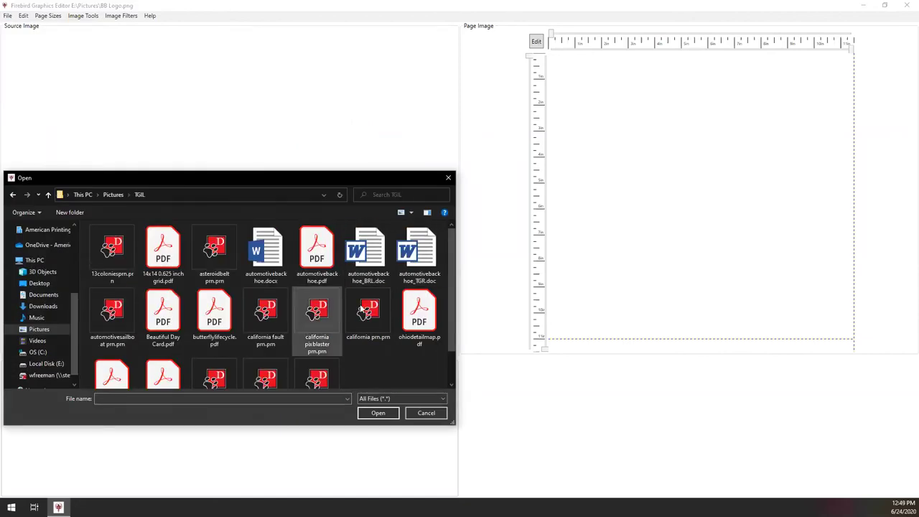
scroll(318, 371, "down", 1)
double_click(317, 347)
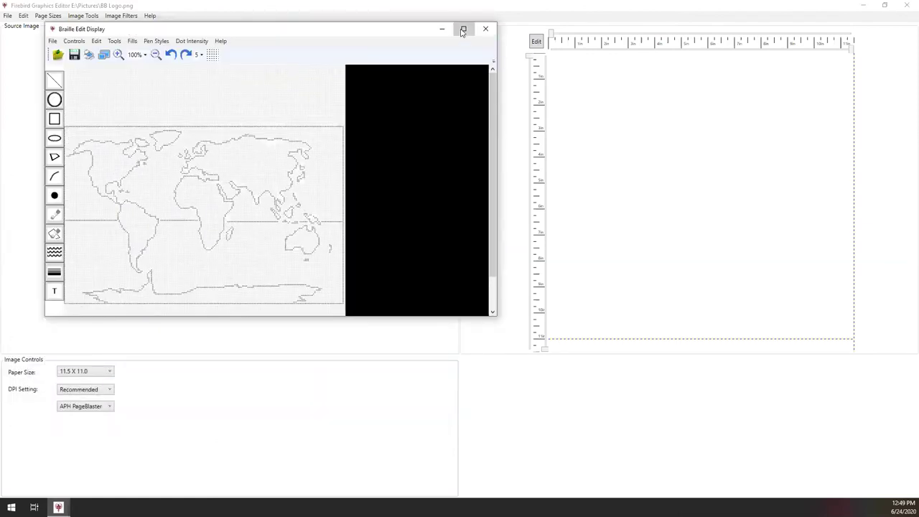
left_click(464, 27)
scroll(221, 245, "up", 4)
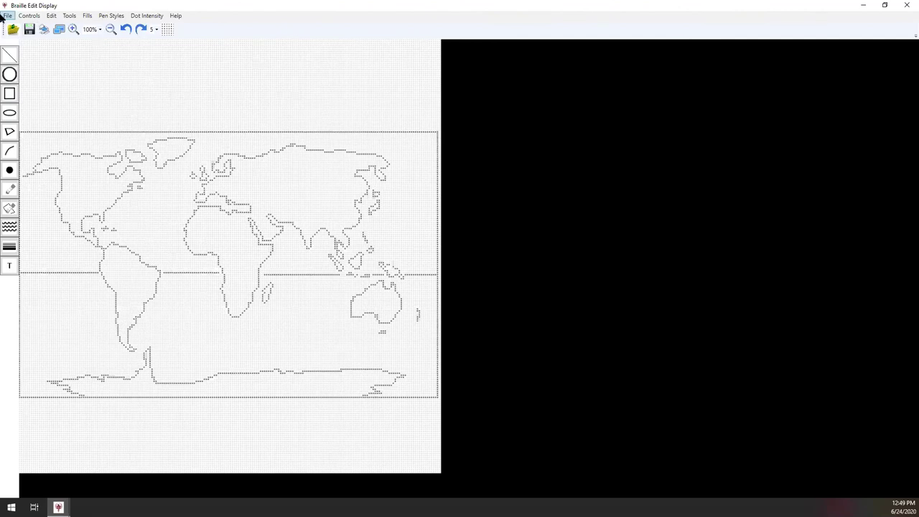
- Check the Emboss command available for the world map and close the braille edit display
left_click(6, 16)
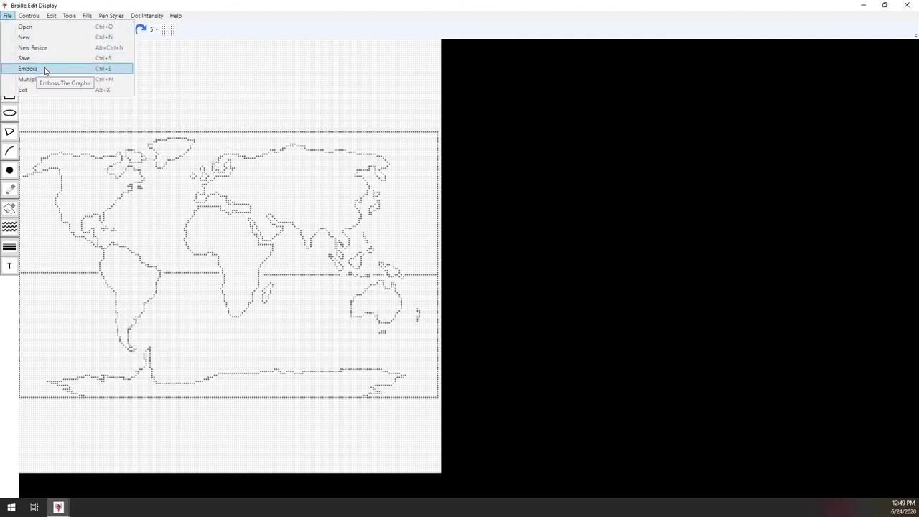
left_click(278, 36)
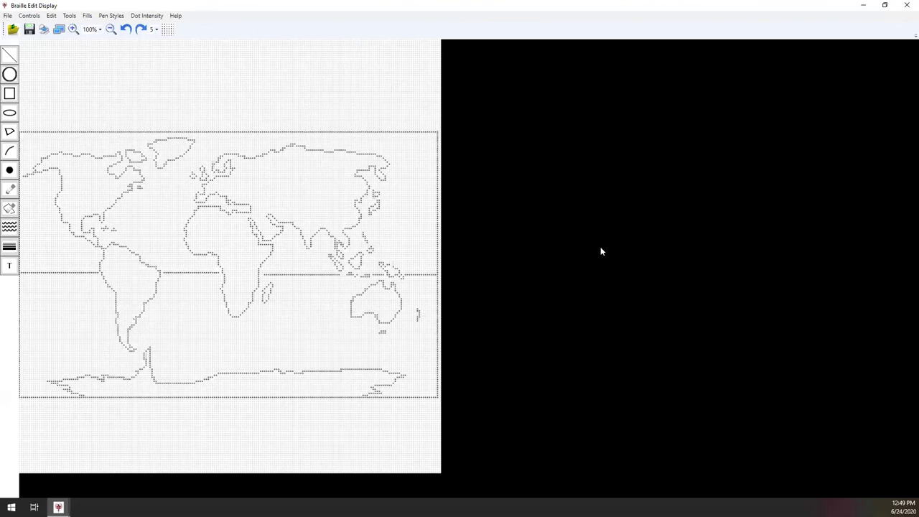
left_click(905, 4)
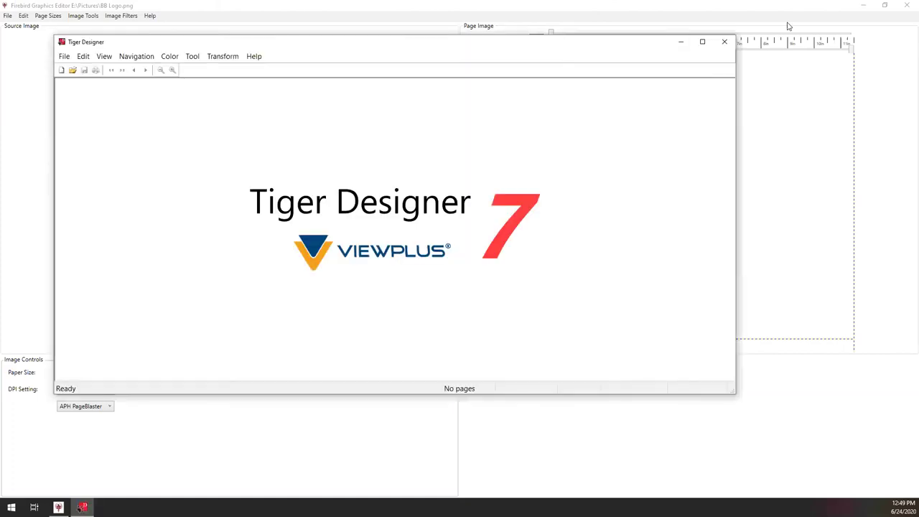
- Maximize Tiger Designer and create a new blank document for the ViewPlus Columbia/Delta
left_click(701, 43)
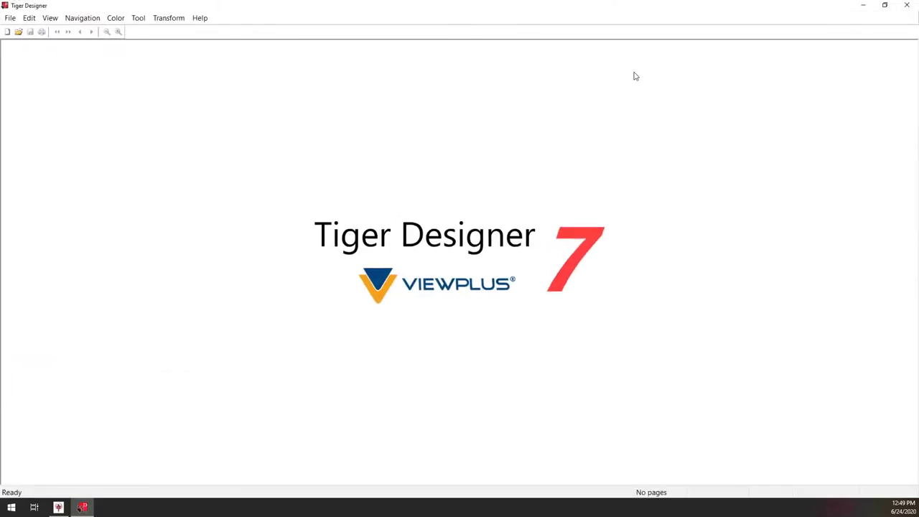
left_click(10, 18)
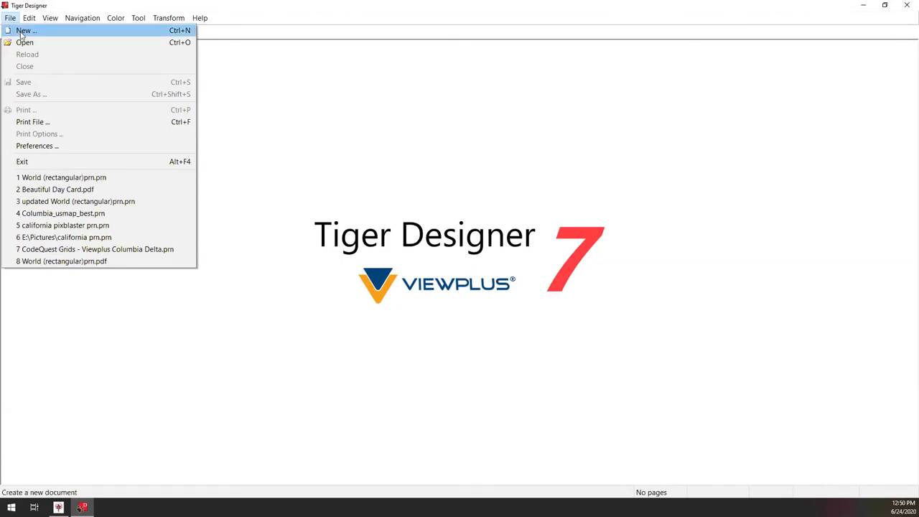
left_click(21, 33)
left_click(499, 301)
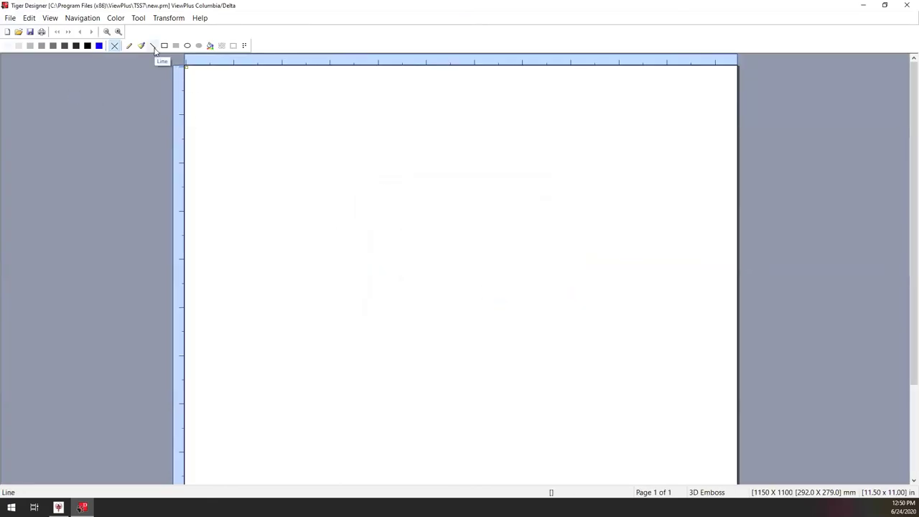
- Draw a vertical and a horizontal line meeting in an L, with an outlined rectangle and an outlined ellipse inside it
left_click(153, 46)
mouse_move(216, 93)
left_mouse_down()
mouse_move(222, 385)
mouse_move(214, 429)
mouse_move(441, 436)
mouse_move(609, 426)
left_mouse_up()
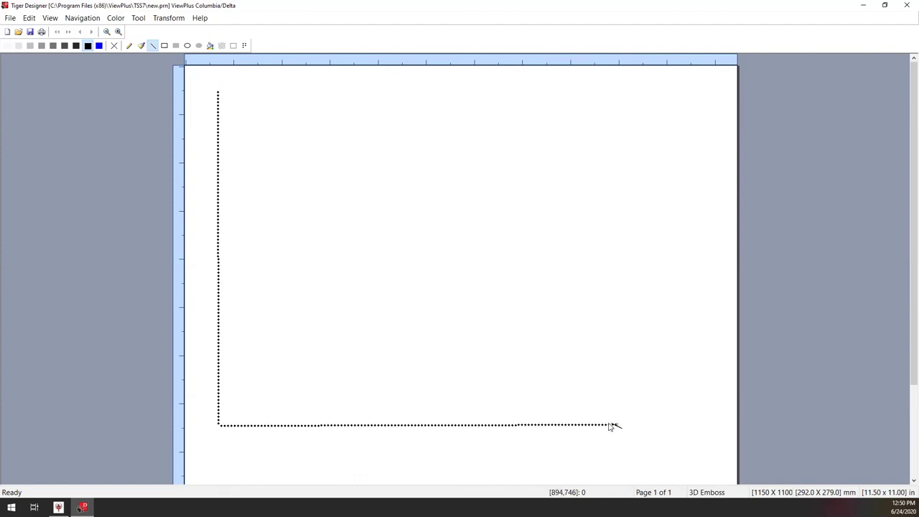
left_click(165, 46)
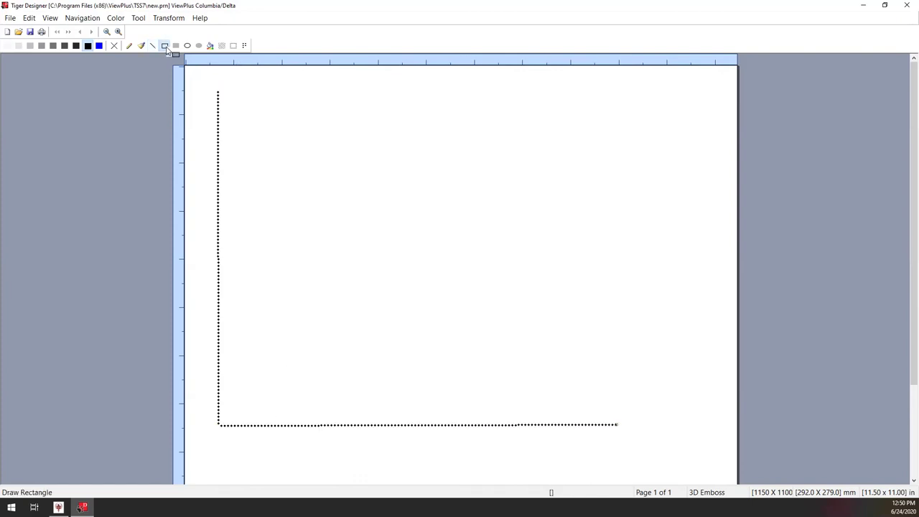
left_click_drag(265, 99, 430, 204)
left_click(188, 45)
left_click_drag(322, 244, 473, 340)
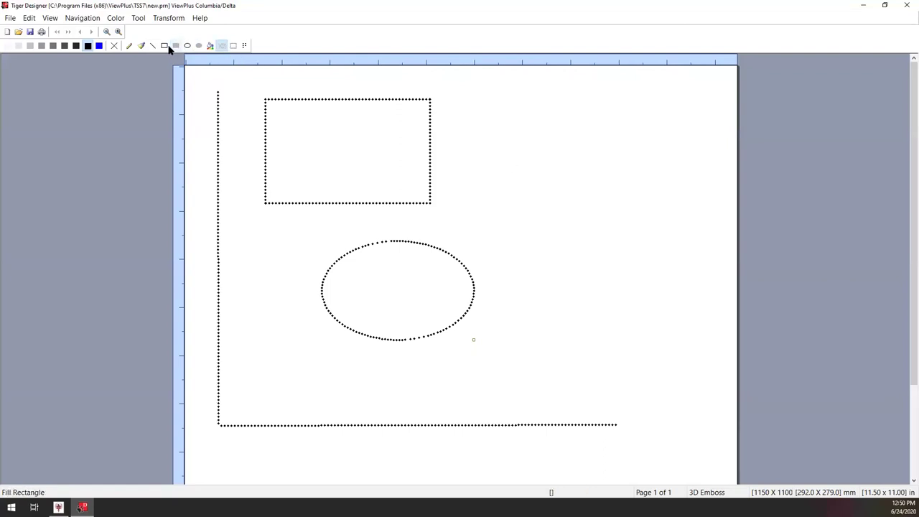
- Apply a grid Pattern Fill to the inside of the outlined rectangle and the outlined ellipse
left_click(222, 47)
left_click(340, 170)
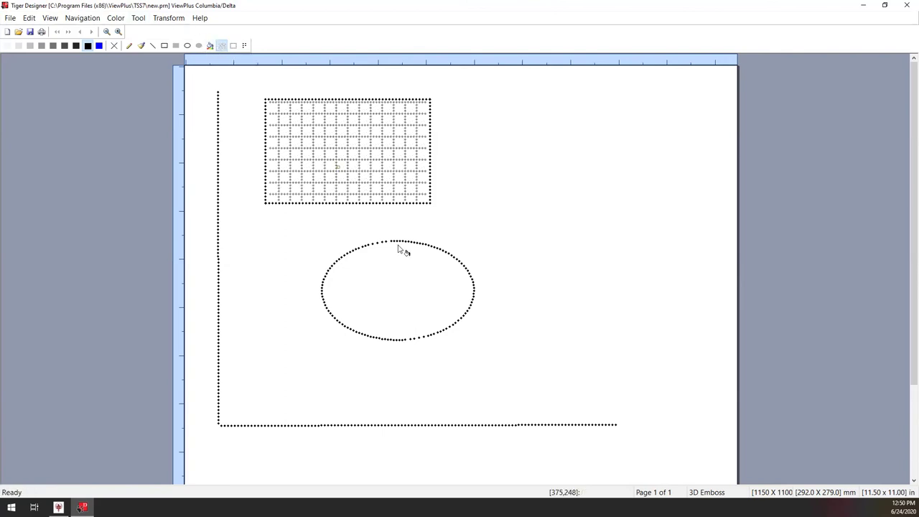
left_click(399, 291)
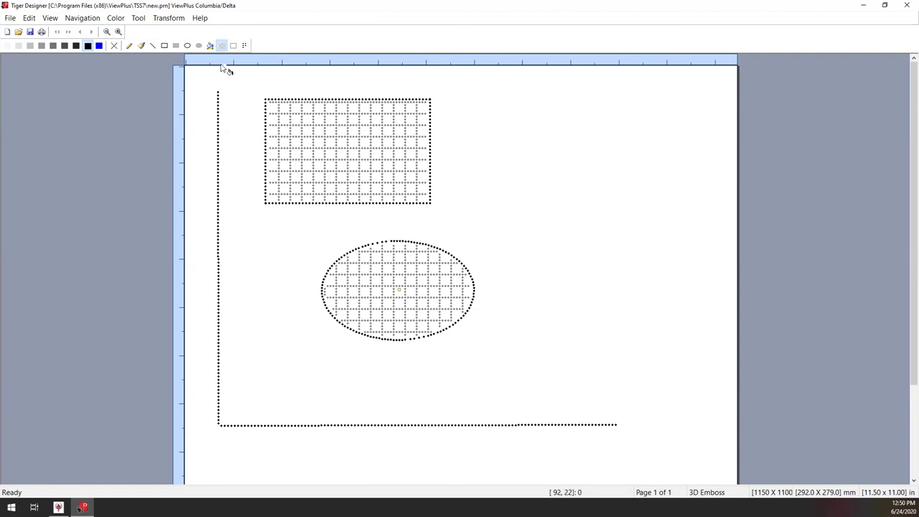
- Draw a solid filled ellipse to the right of the rectangle and switch to the Fill Rectangle tool
left_click(234, 45)
left_click(198, 45)
left_click_drag(481, 121, 663, 238)
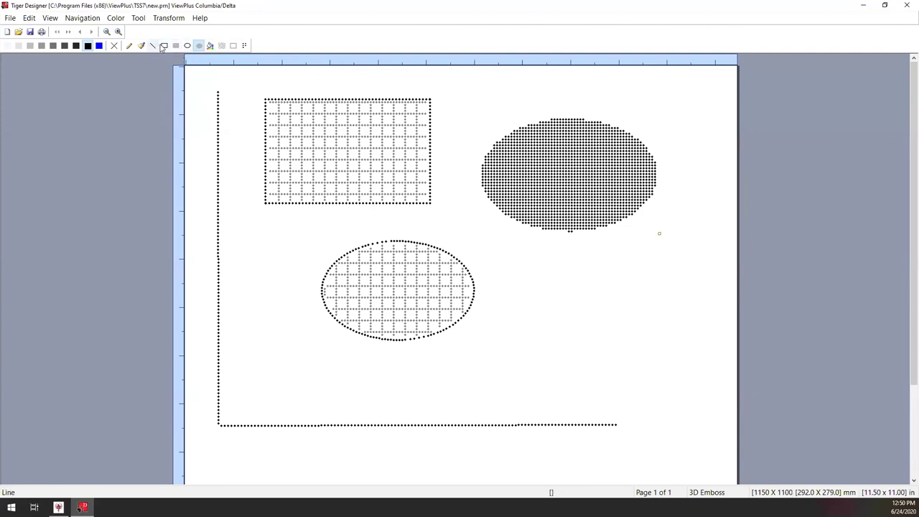
left_click(176, 46)
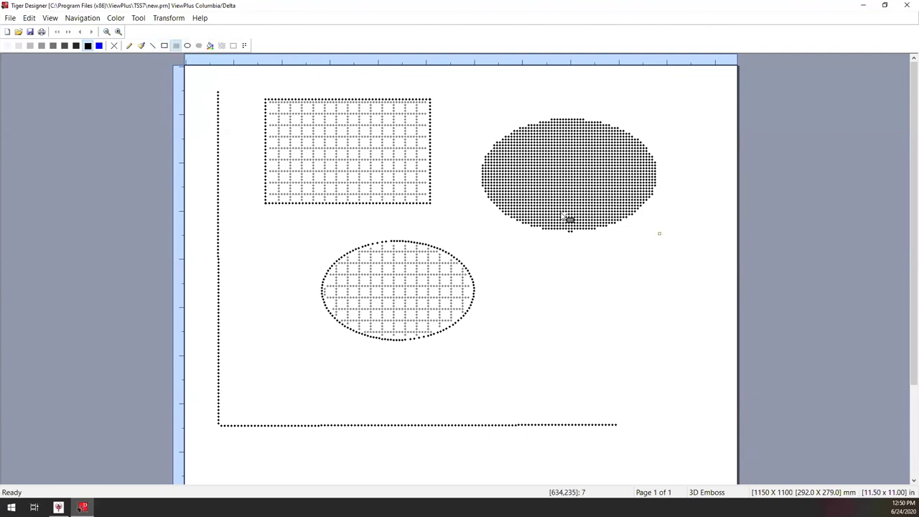
left_click(136, 18)
mouse_move(121, 19)
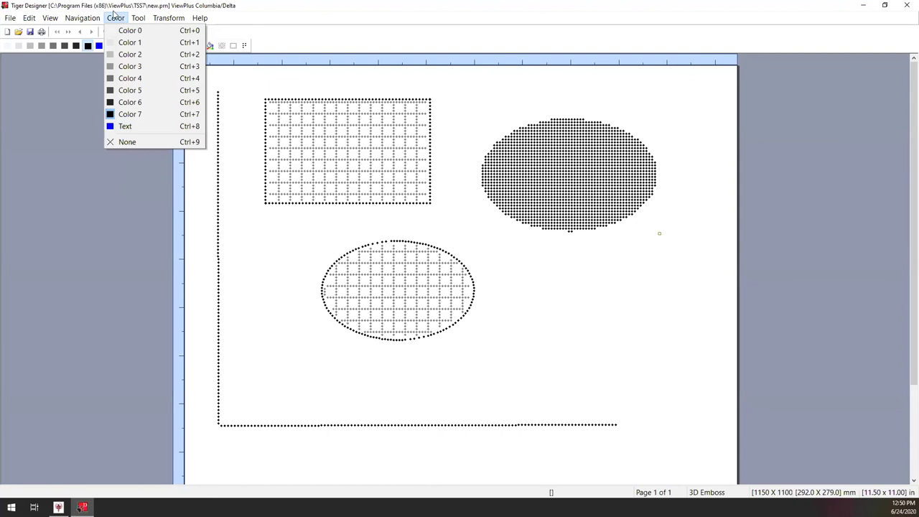
mouse_move(191, 20)
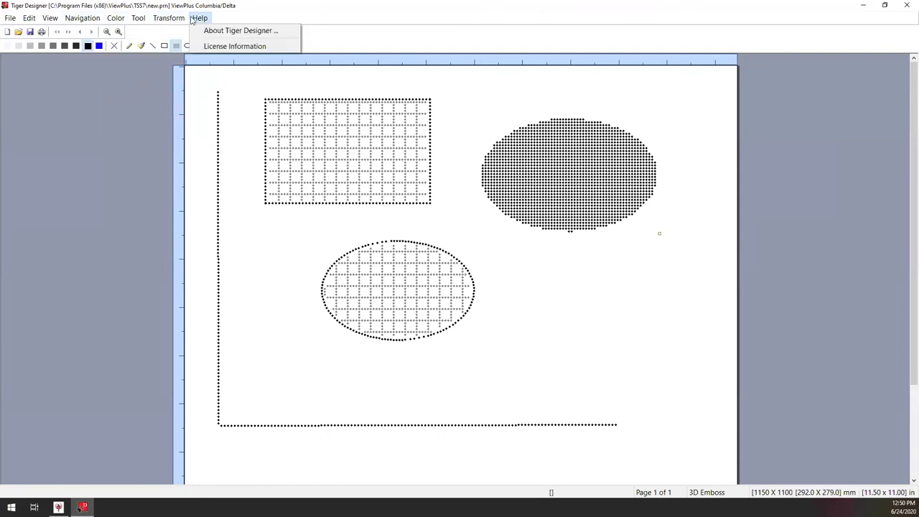
mouse_move(48, 18)
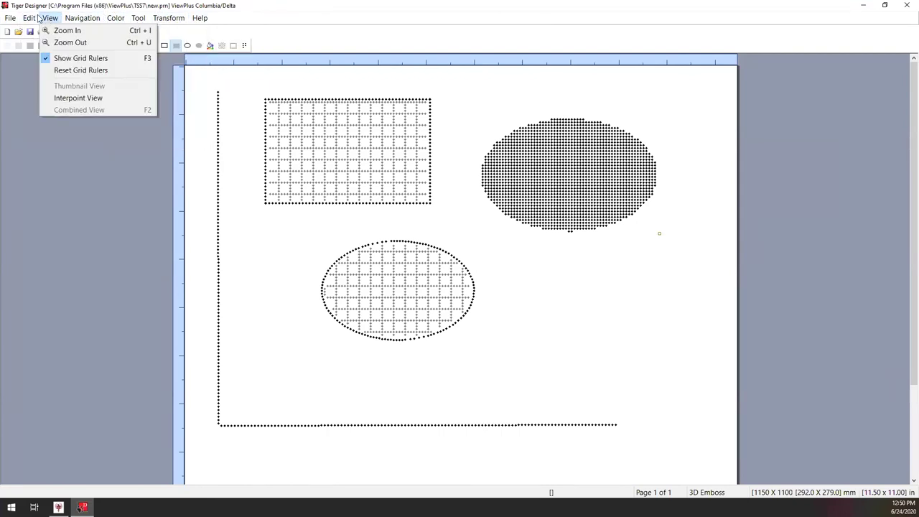
- Open the recent file World (rectangular)prn.prn, discarding the changes to new.prn
mouse_move(10, 19)
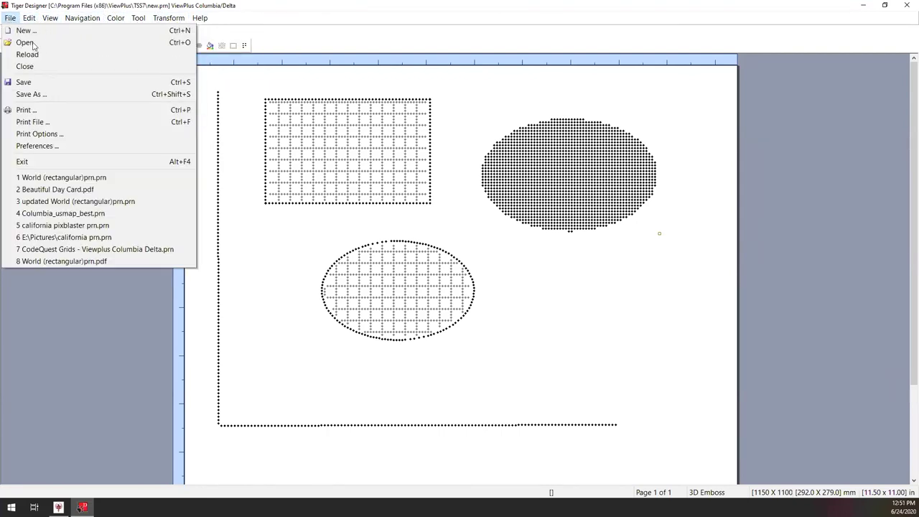
left_click(115, 178)
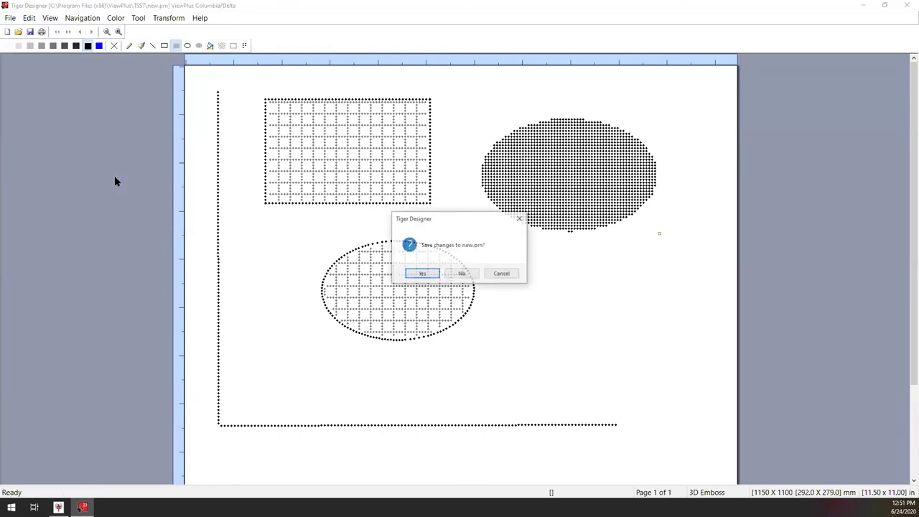
left_click(462, 274)
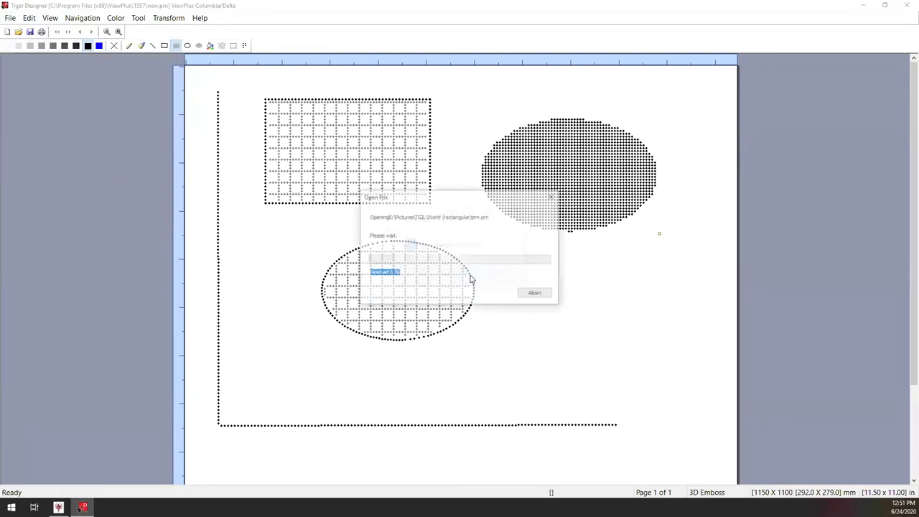
scroll(496, 194, "down", 1)
scroll(496, 194, "down", 1)
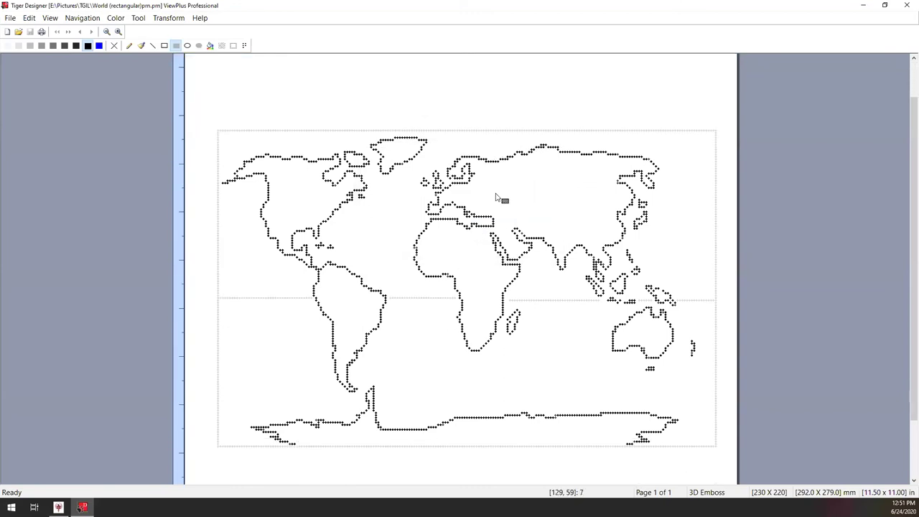
- Pattern-fill North and South America, Africa, Greenland, Eurasia, Antarctica and Australia on the world map
left_click(223, 46)
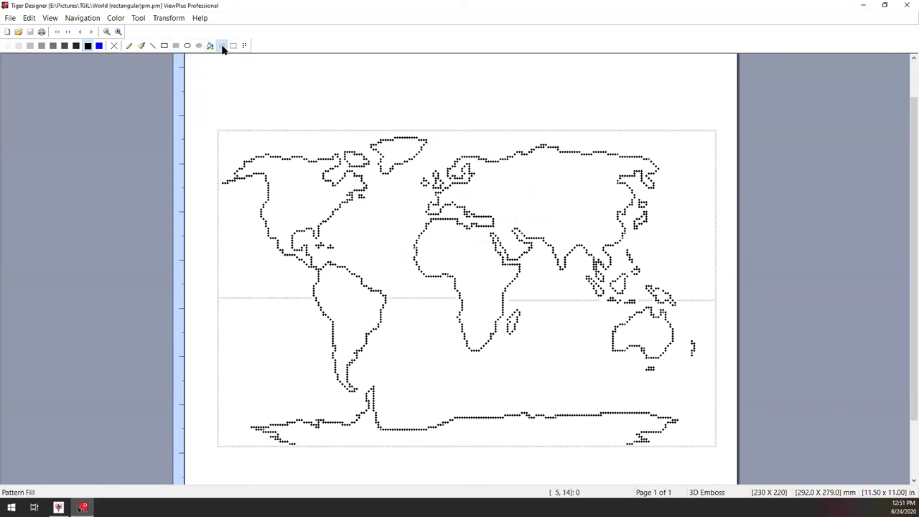
left_click(293, 202)
left_click(342, 301)
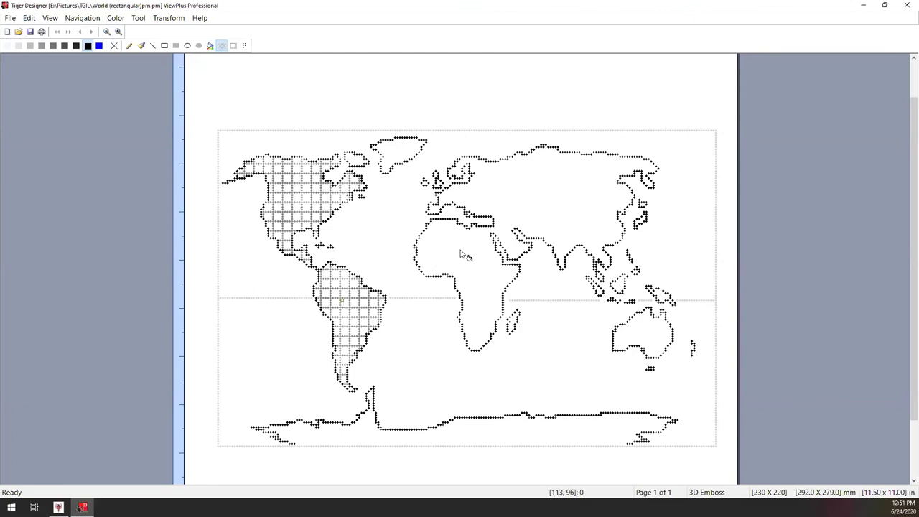
left_click(459, 255)
left_click(400, 152)
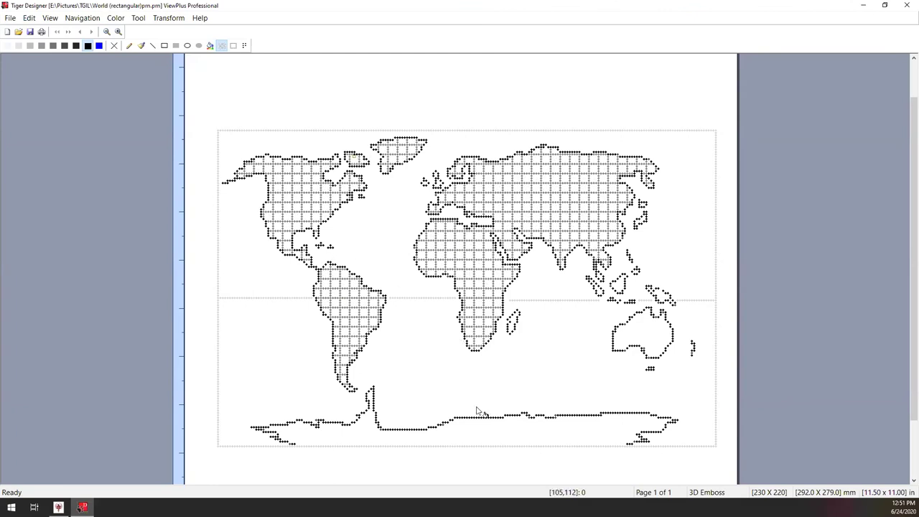
left_click(516, 434)
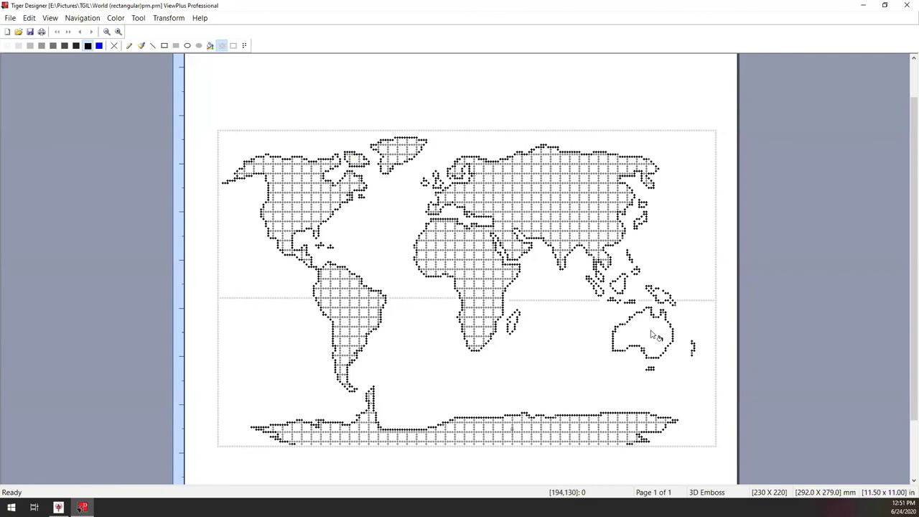
left_click(651, 331)
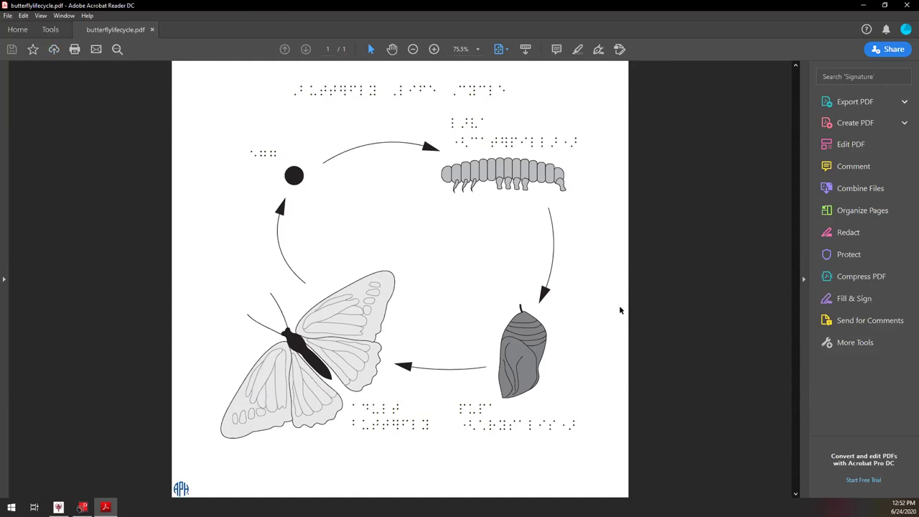
- View the butterfly life cycle, automotive backhoe and Ohio detail map PDFs in Adobe Acrobat Reader, and return to Tiger Designer
key("Return")
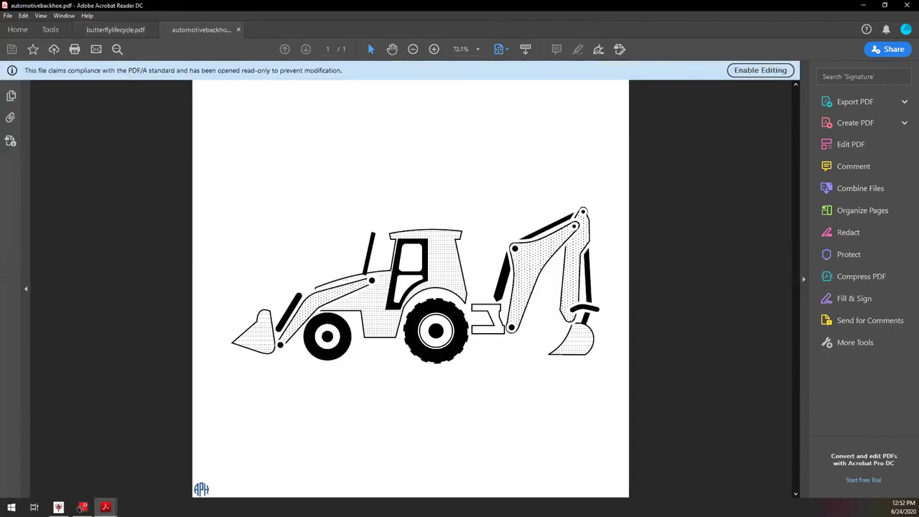
left_click(91, 24)
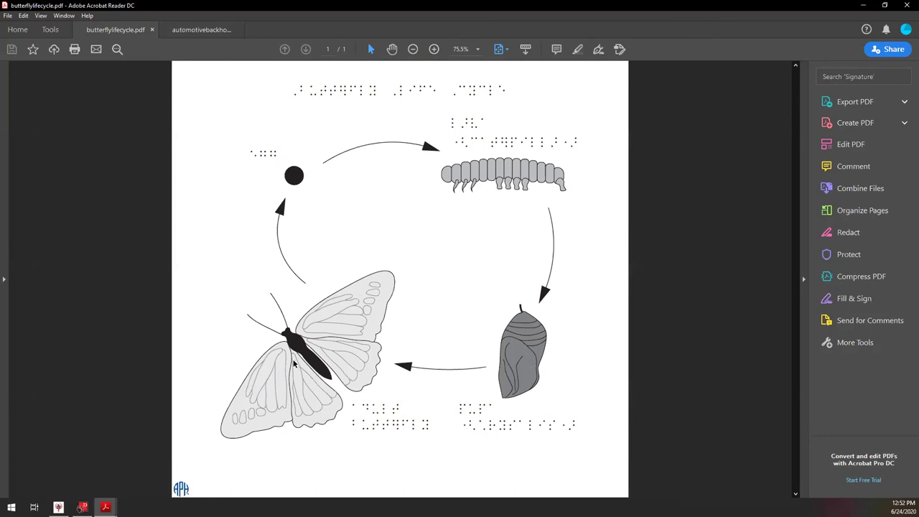
left_click(198, 29)
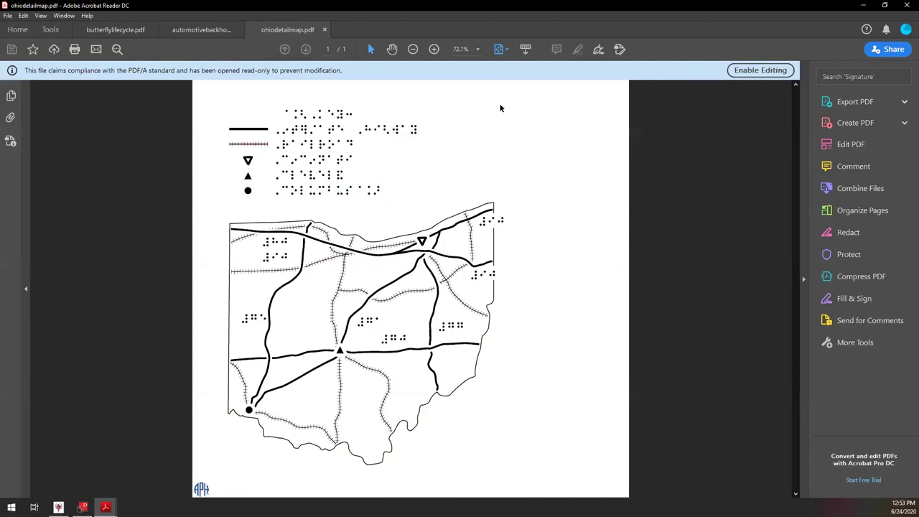
left_click(863, 5)
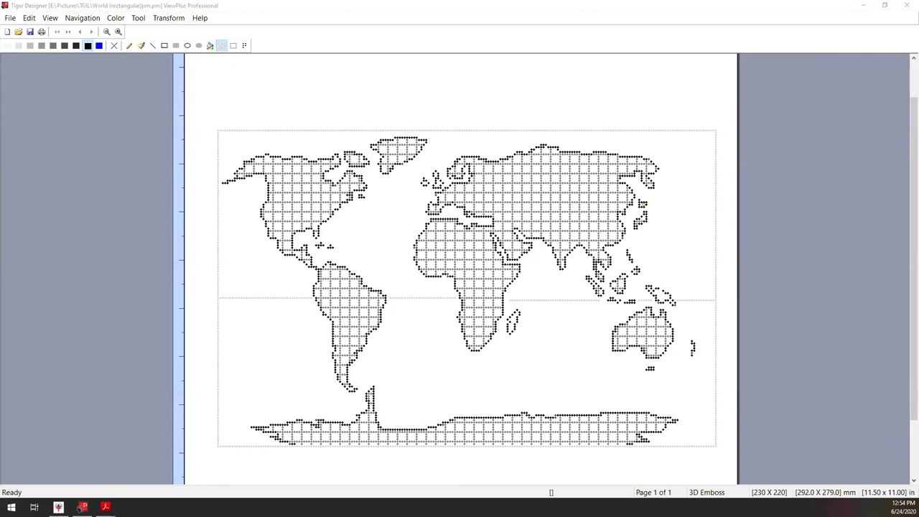
left_click(171, 20)
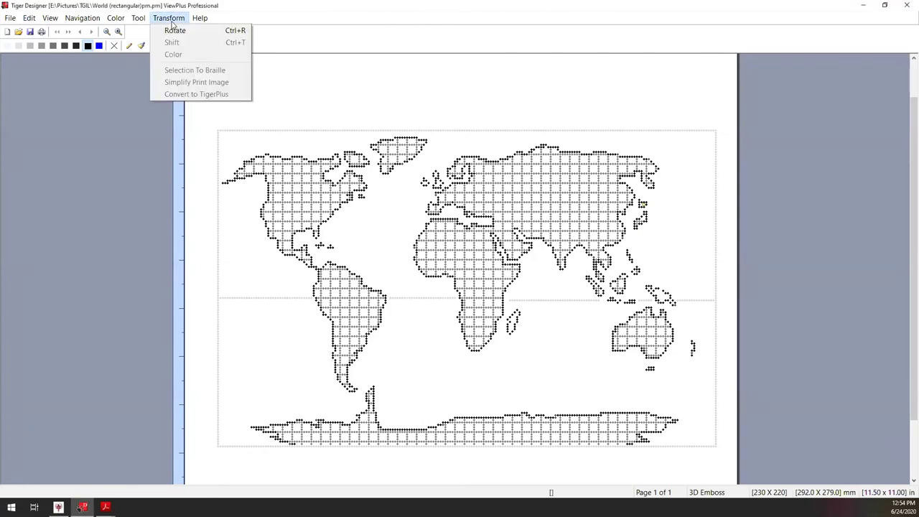
mouse_move(133, 22)
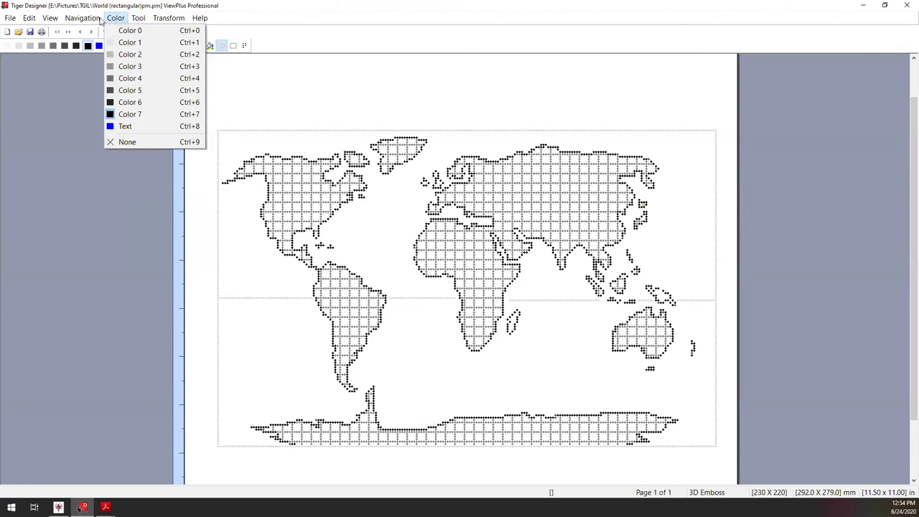
mouse_move(44, 22)
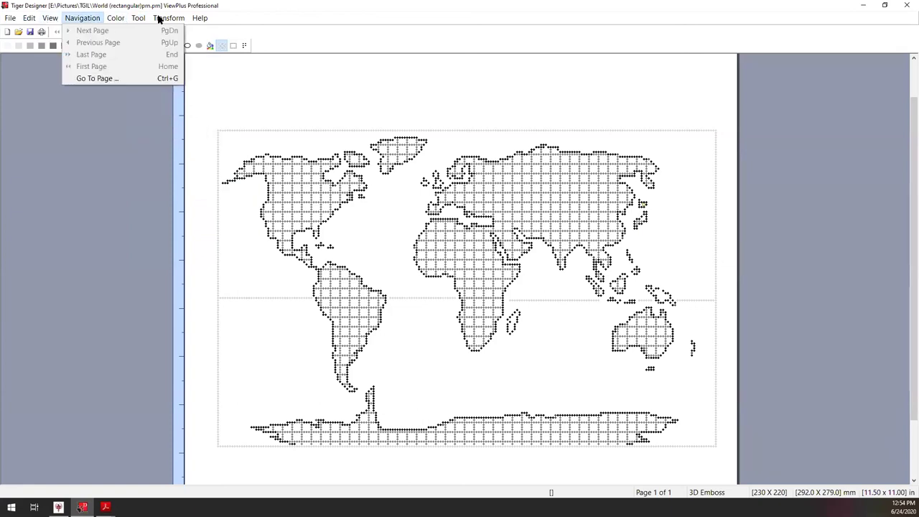
left_click(161, 6)
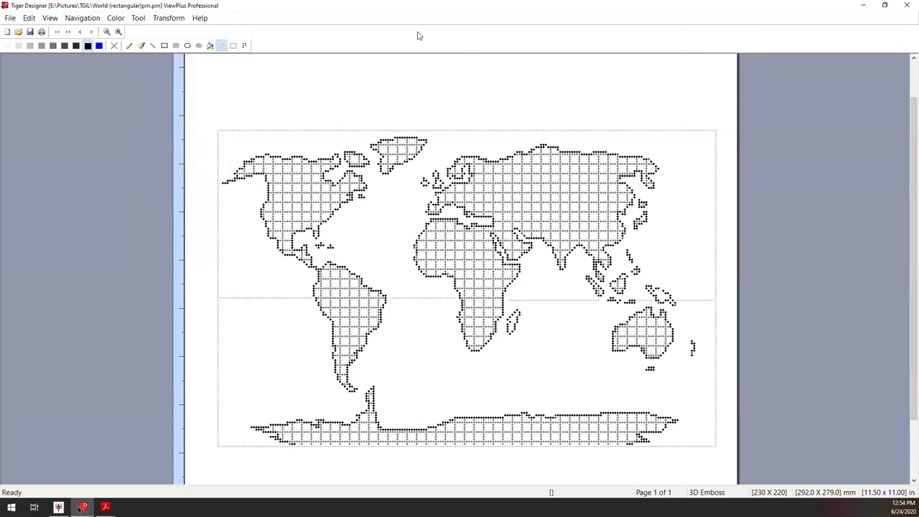